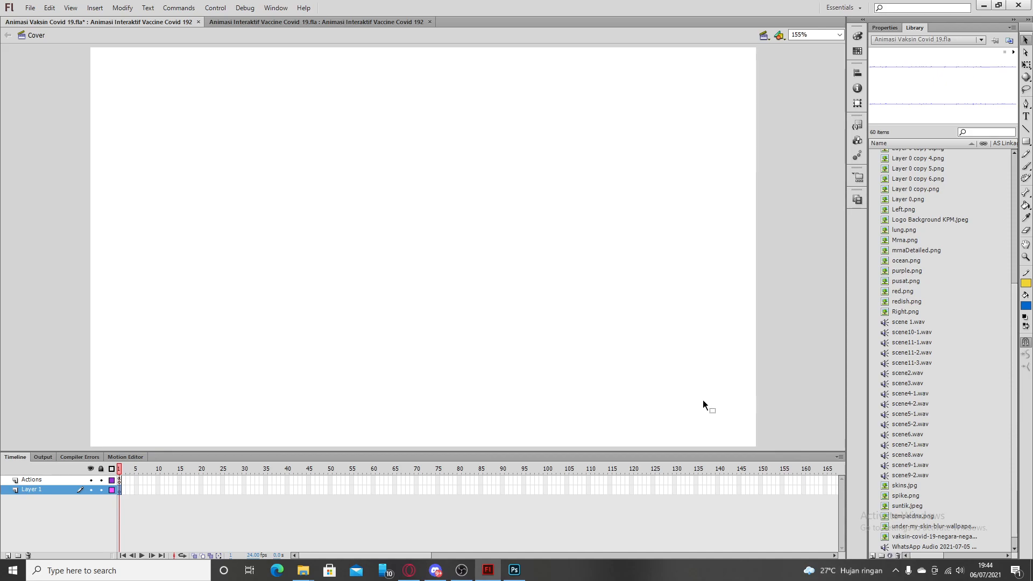
- Save the document and rename Layer 1 in the Cover scene as Background
{"action": "key", "text": "ctrl+s"}
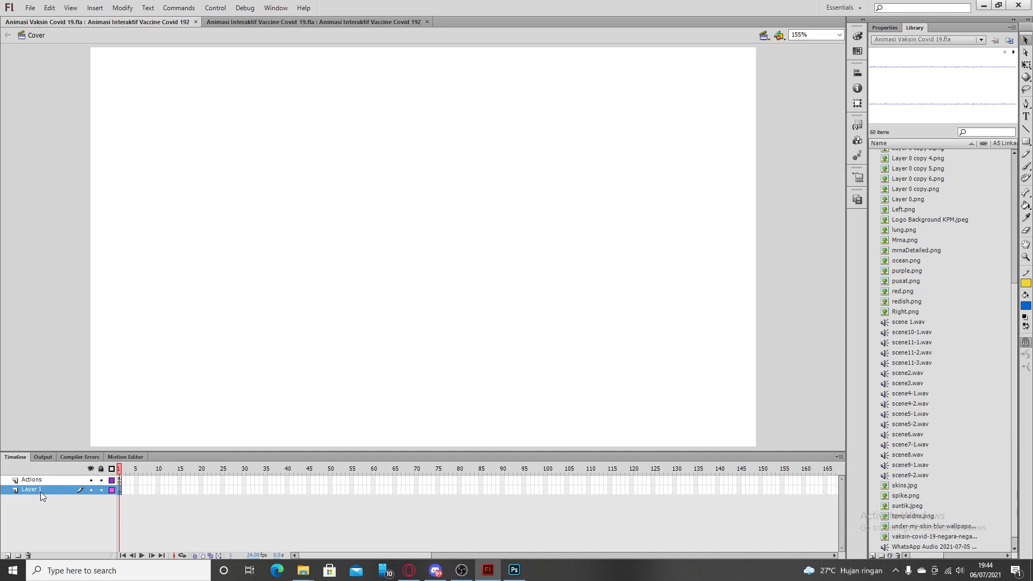
{"action": "type", "text": "Background"}
{"action": "key", "text": "Return"}
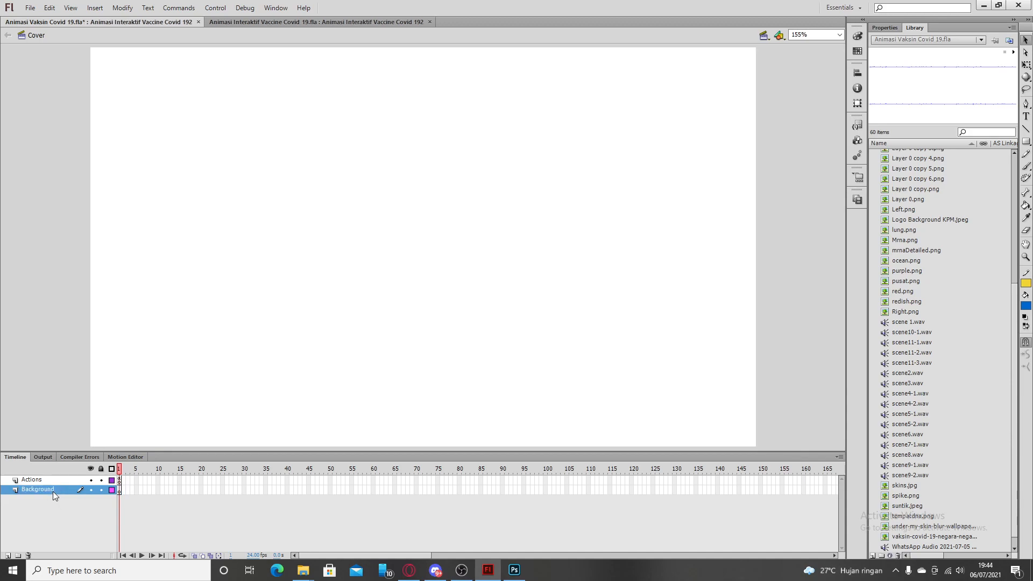
- Insert a new layer above Background and name it Tombol
{"action": "right_click", "coordinate": [53, 492]}
{"action": "left_click", "coordinate": [86, 274]}
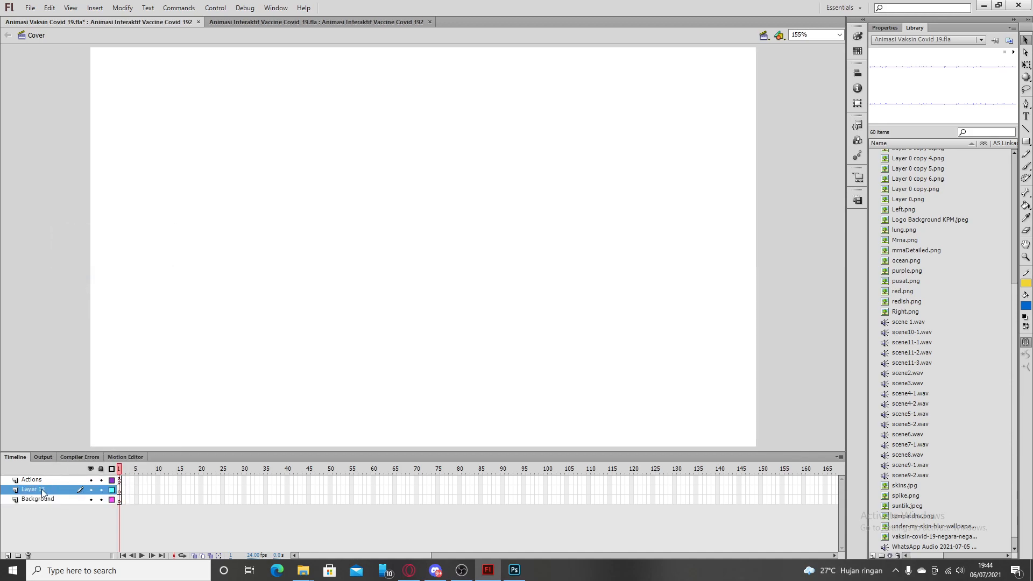
{"action": "type", "text": "Tombol"}
{"action": "key", "text": "Return"}
- Insert a new layer above Tombol and name it Text
{"action": "right_click", "coordinate": [27, 493]}
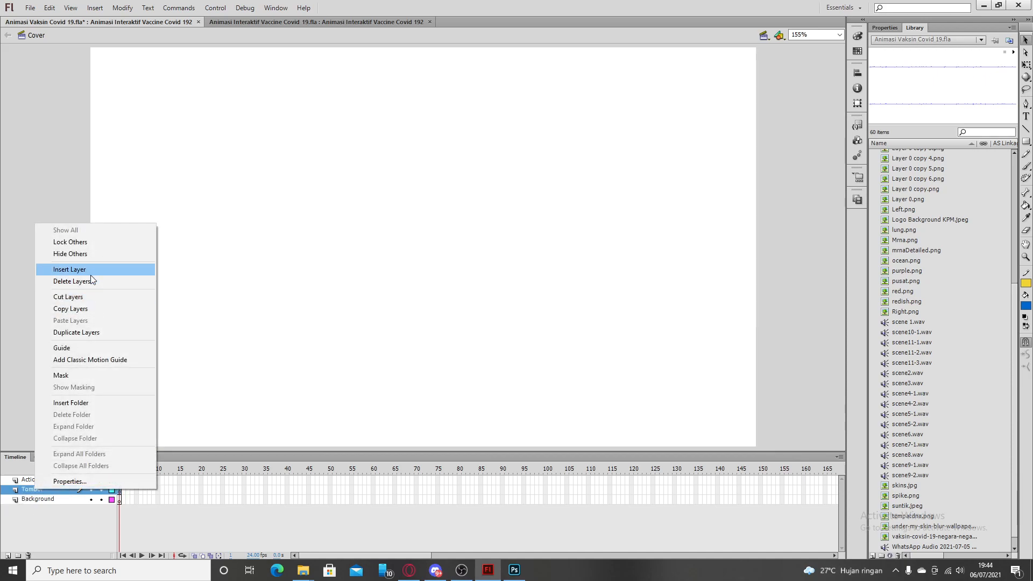
{"action": "left_click", "coordinate": [64, 270]}
{"action": "double_click", "coordinate": [40, 489]}
{"action": "type", "text": "Text"}
{"action": "key", "text": "Return"}
- Insert a new layer above Text and name it Botol
{"action": "right_click", "coordinate": [49, 493]}
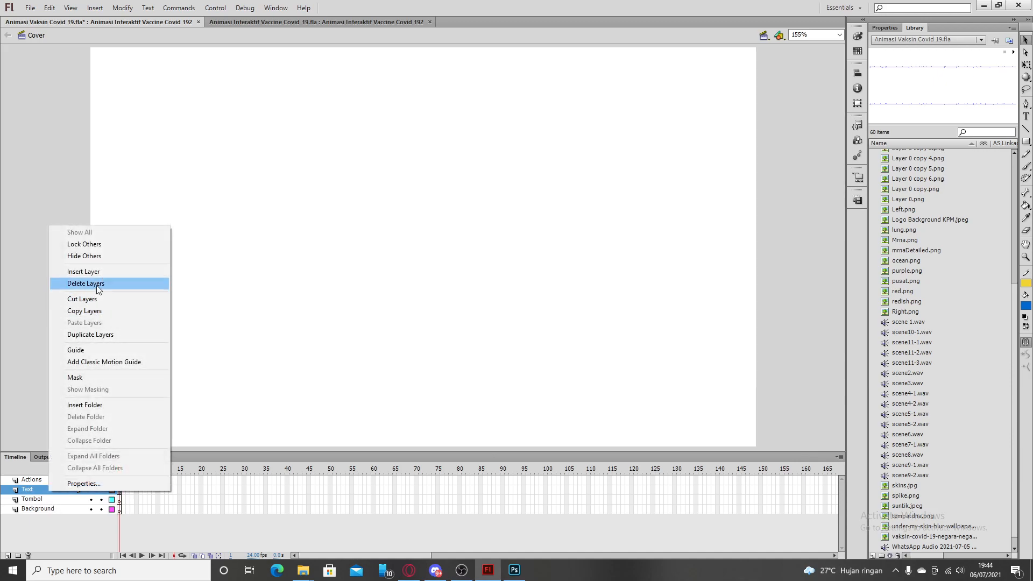
{"action": "left_click", "coordinate": [95, 271]}
{"action": "double_click", "coordinate": [49, 489]}
{"action": "type", "text": "Botol"}
{"action": "key", "text": "Return"}
- Insert a new layer above Botol and name it Suntik
{"action": "right_click", "coordinate": [49, 494]}
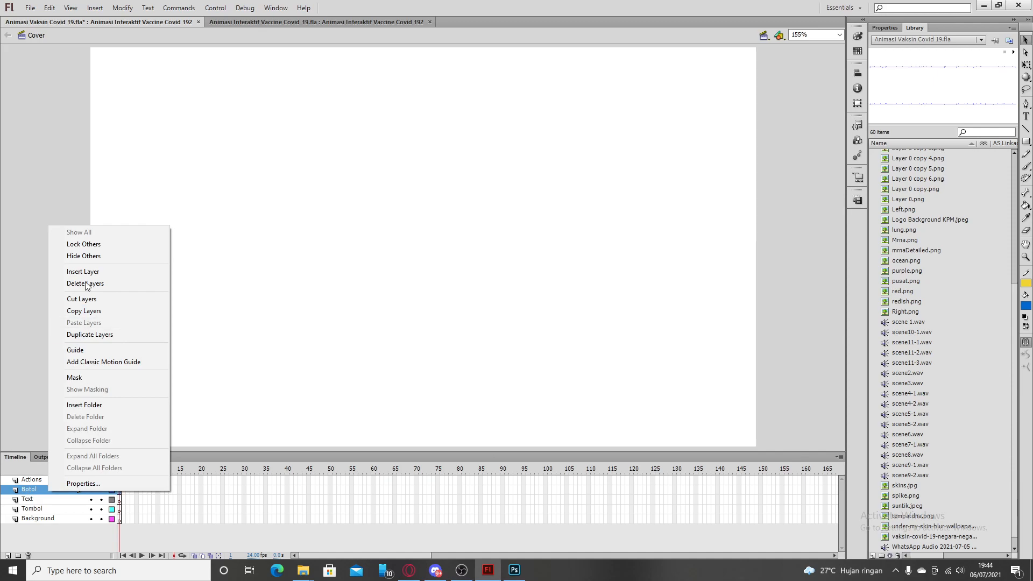
{"action": "left_click", "coordinate": [95, 271]}
{"action": "double_click", "coordinate": [35, 490]}
{"action": "type", "text": "Suntik"}
{"action": "key", "text": "Return"}
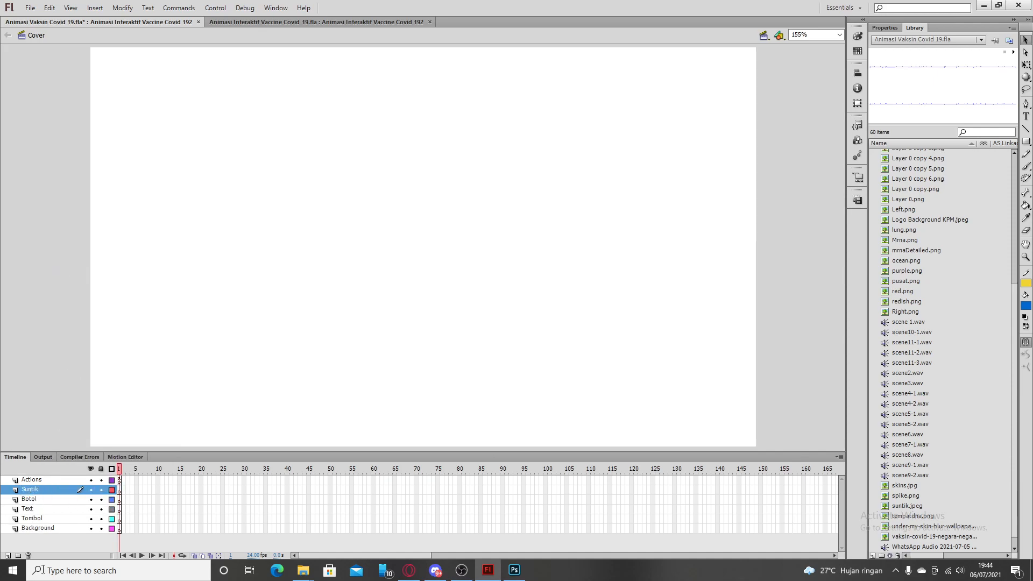
- Place gray blue.png from the library on the Background layer so it overlaps the stage's upper-right corner
{"action": "left_click", "coordinate": [56, 530]}
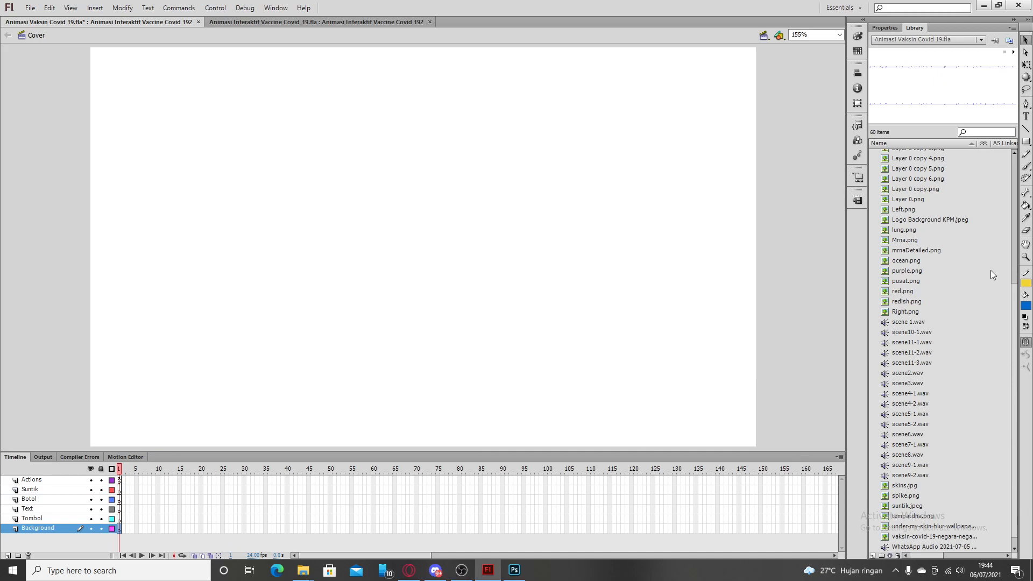
{"action": "scroll", "coordinate": [934, 222], "scroll_direction": "up", "scroll_amount": 6}
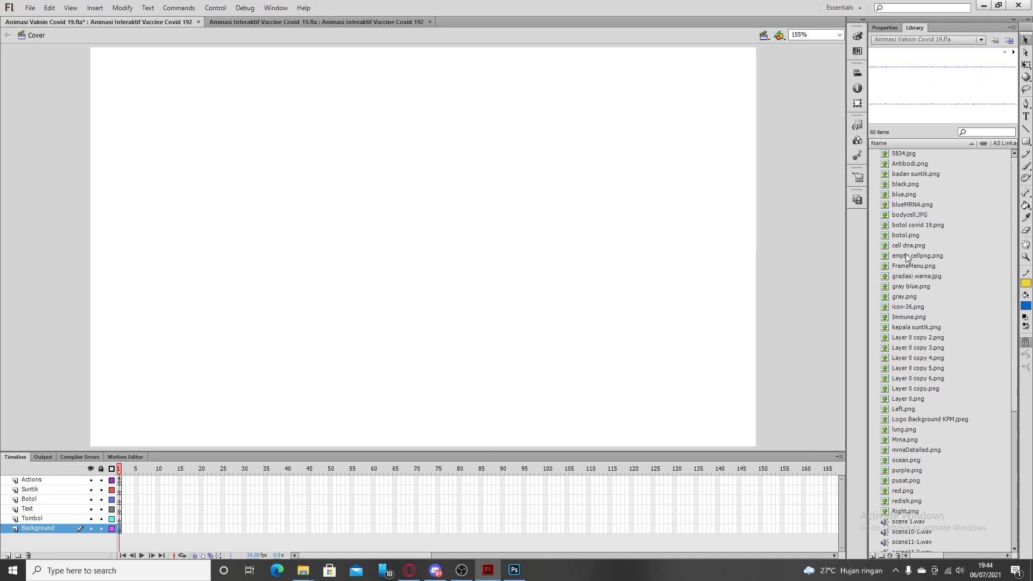
{"action": "left_click", "coordinate": [908, 296]}
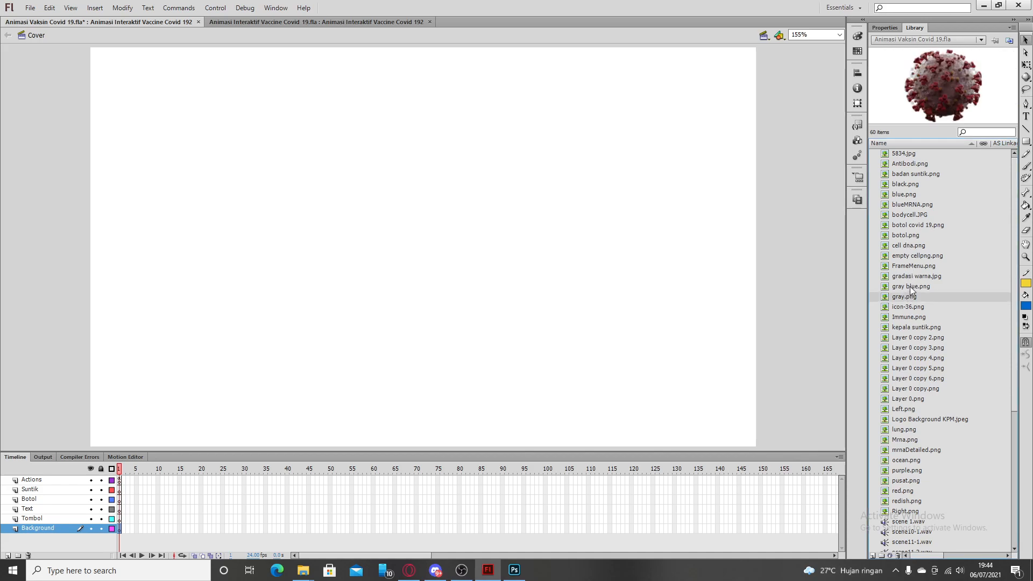
{"action": "left_click", "coordinate": [912, 288]}
{"action": "left_click_drag", "start_coordinate": [911, 289], "coordinate": [691, 144]}
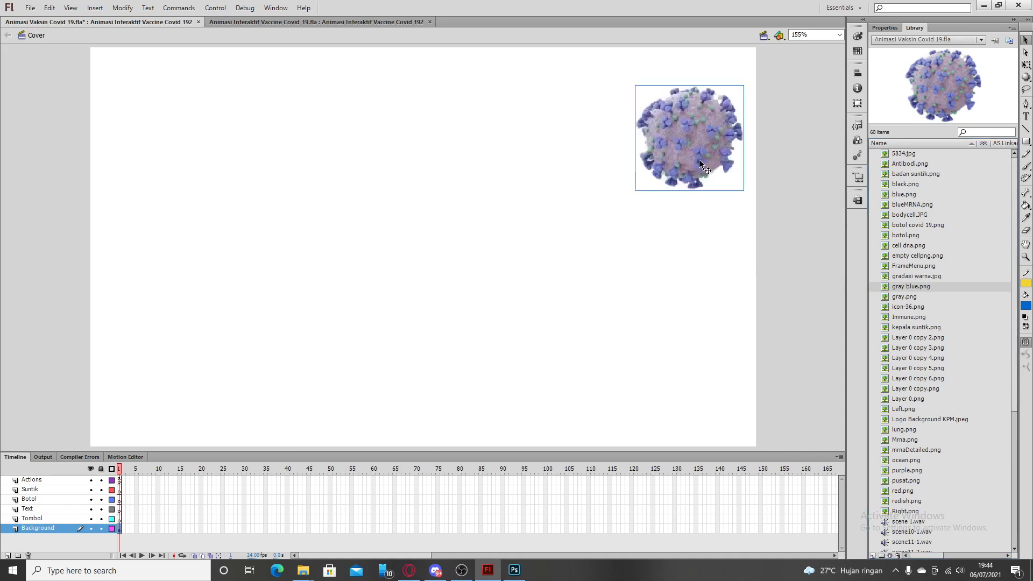
{"action": "left_click", "coordinate": [841, 36]}
{"action": "left_click", "coordinate": [833, 46]}
{"action": "left_click_drag", "start_coordinate": [694, 140], "coordinate": [740, 90]}
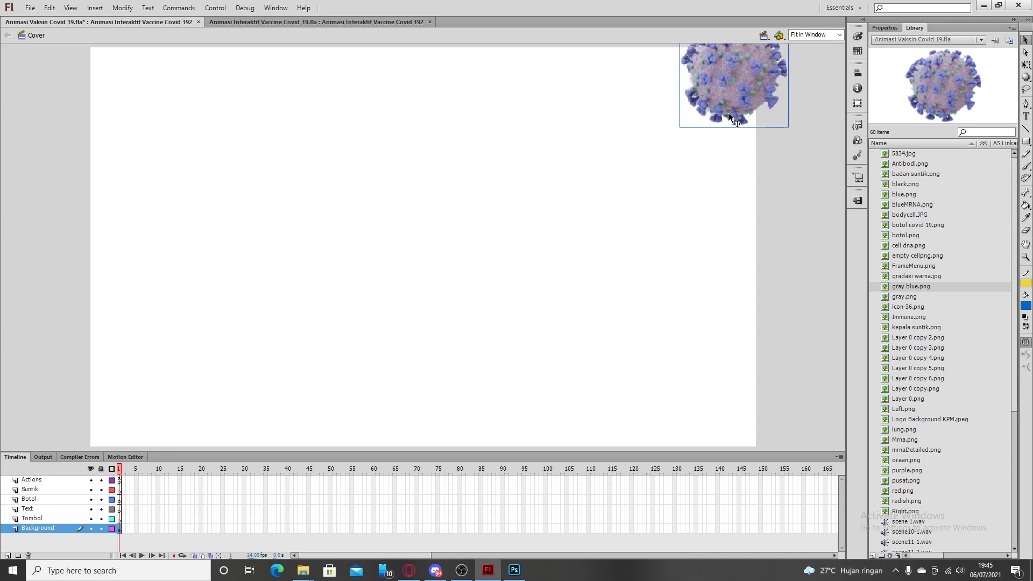
- Paste three copies of the blue virus image and place one at each of the stage's other corners
{"action": "key", "text": "ctrl+v"}
{"action": "left_click_drag", "start_coordinate": [426, 242], "coordinate": [128, 104]}
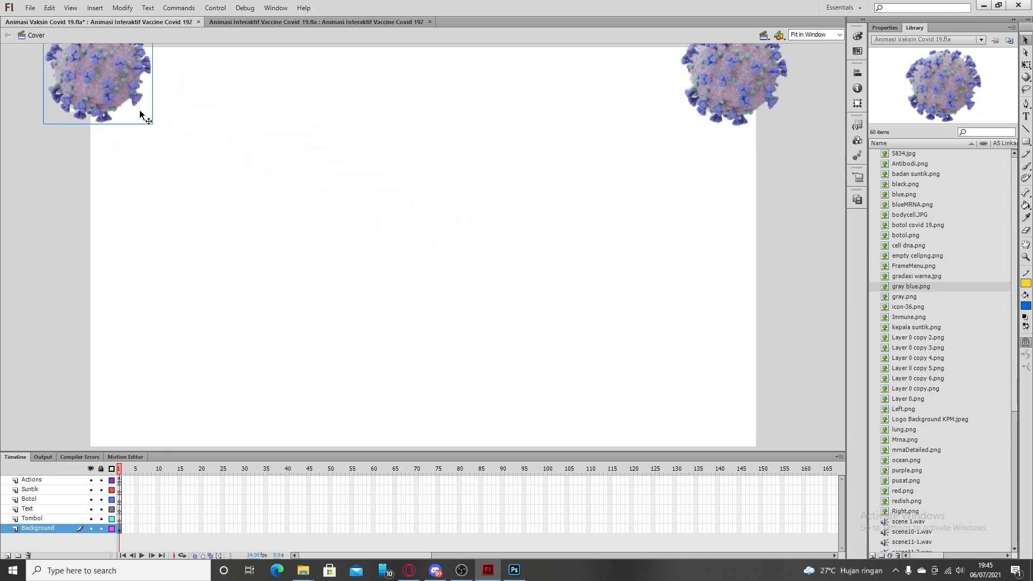
{"action": "key", "text": "ctrl+v"}
{"action": "left_click_drag", "start_coordinate": [428, 260], "coordinate": [107, 446]}
{"action": "key", "text": "ctrl+v"}
{"action": "left_click_drag", "start_coordinate": [426, 257], "coordinate": [739, 434]}
- Select all four virus images and scale them down together with Free Transform to about three quarters of their size
{"action": "left_click", "coordinate": [83, 436], "text": "shift"}
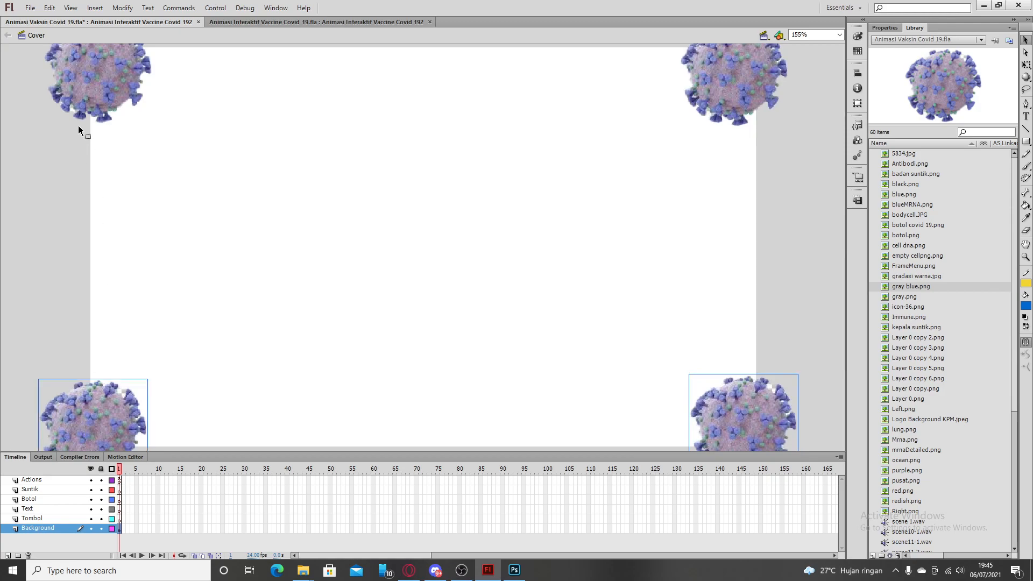
{"action": "left_click", "coordinate": [115, 94], "text": "shift"}
{"action": "left_click", "coordinate": [729, 99], "text": "shift"}
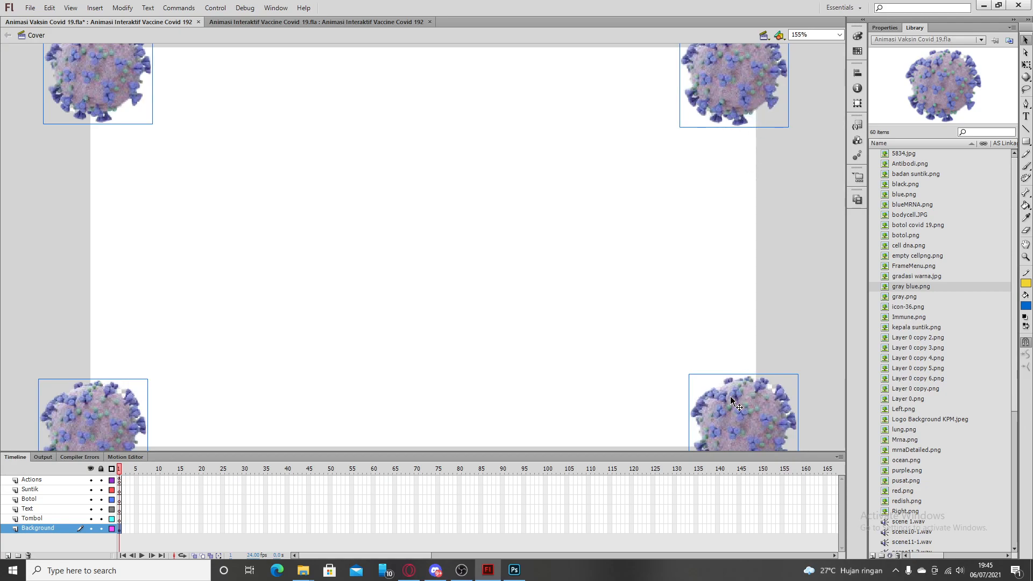
{"action": "left_click", "coordinate": [1026, 64]}
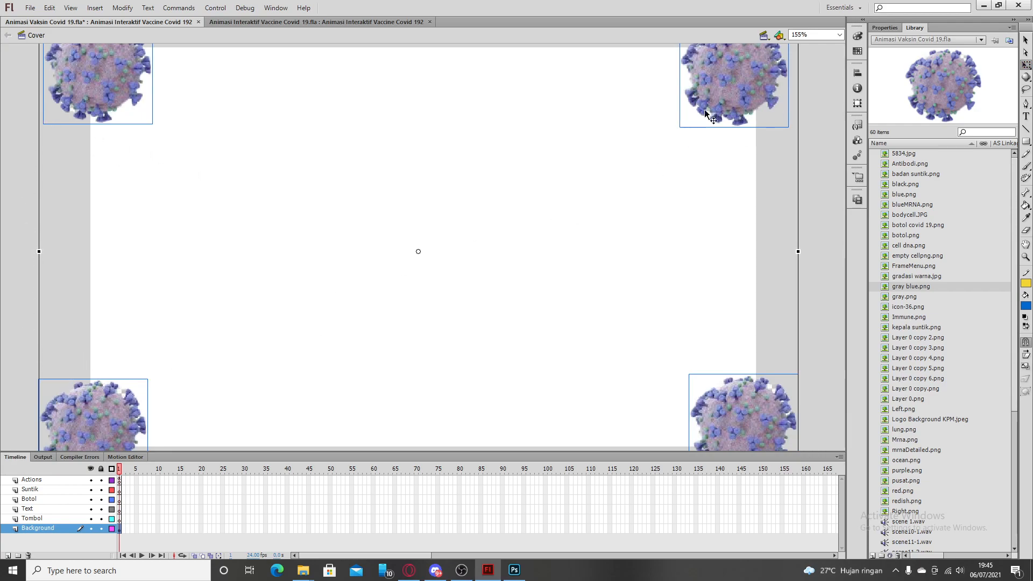
{"action": "left_click", "coordinate": [839, 35]}
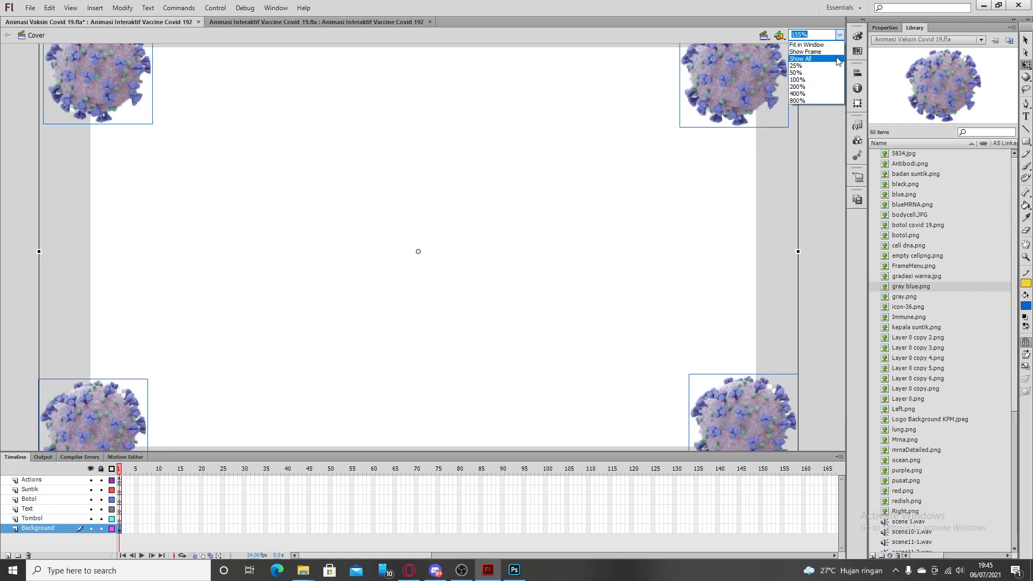
{"action": "left_click", "coordinate": [808, 58]}
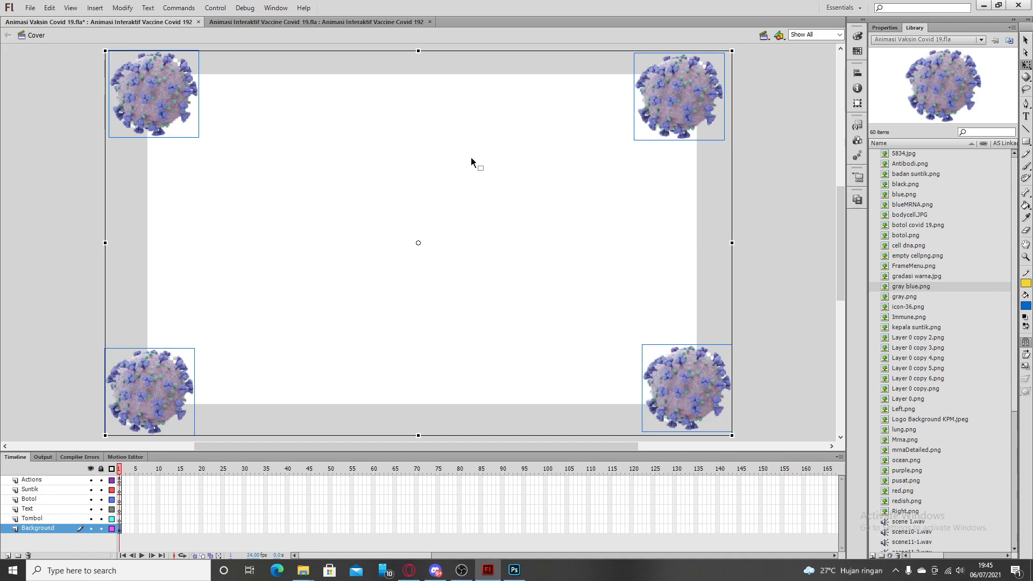
{"action": "left_click_drag", "start_coordinate": [105, 50], "coordinate": [246, 157]}
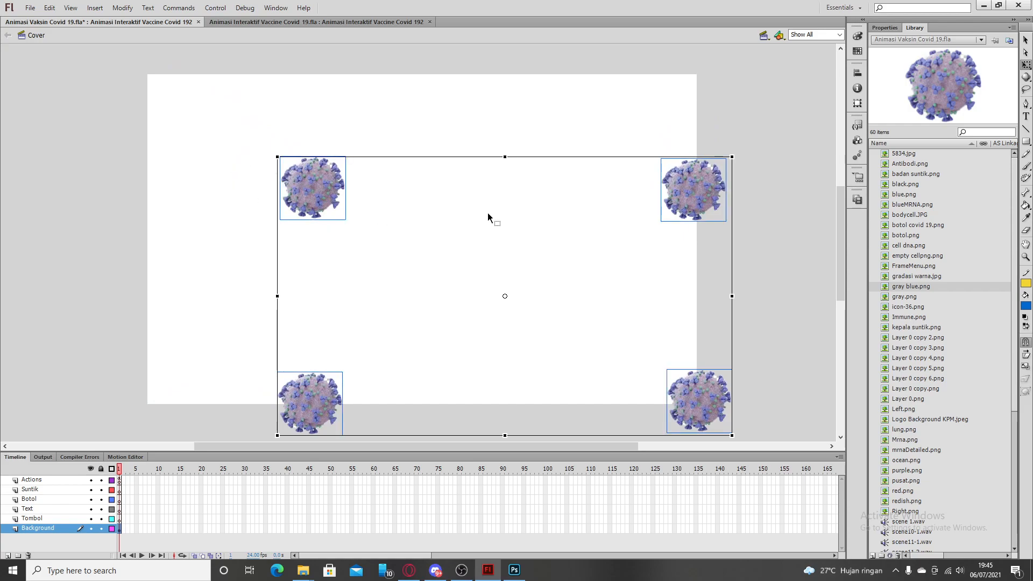
- Move each of the four reduced virus images back so that it overlaps its own corner of the stage
{"action": "left_click", "coordinate": [843, 37]}
{"action": "left_click", "coordinate": [841, 46]}
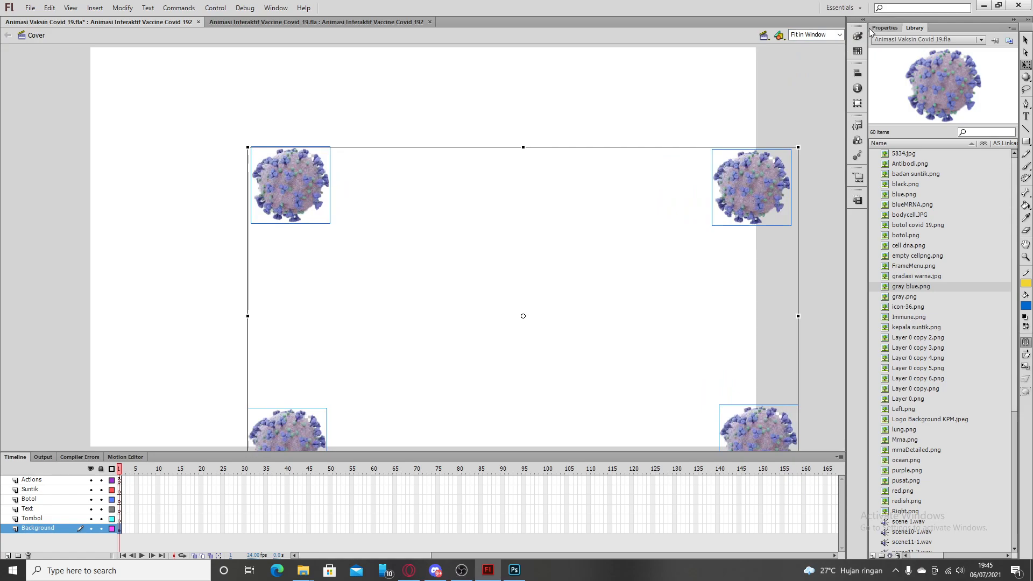
{"action": "left_click", "coordinate": [841, 35]}
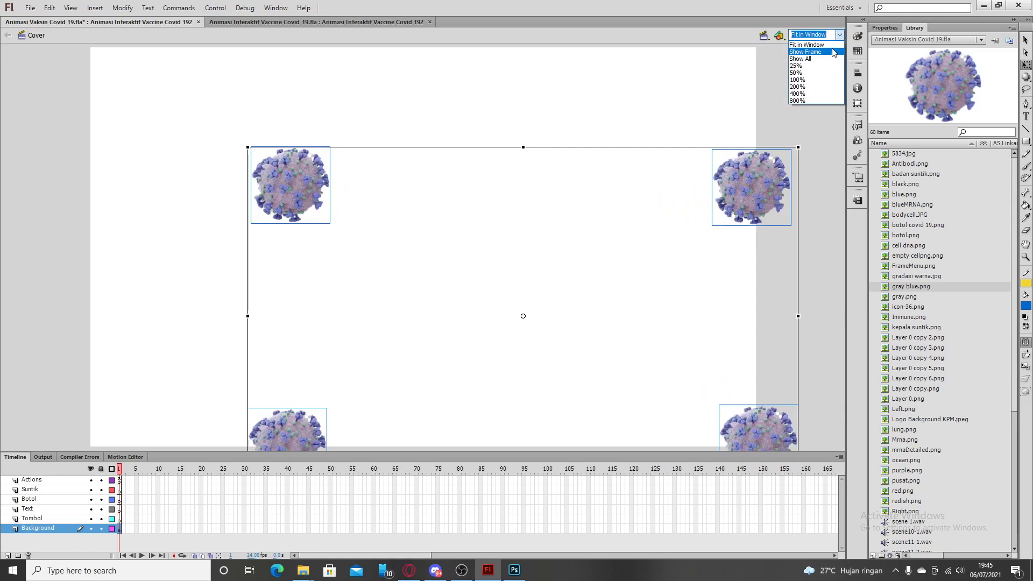
{"action": "left_click", "coordinate": [831, 45]}
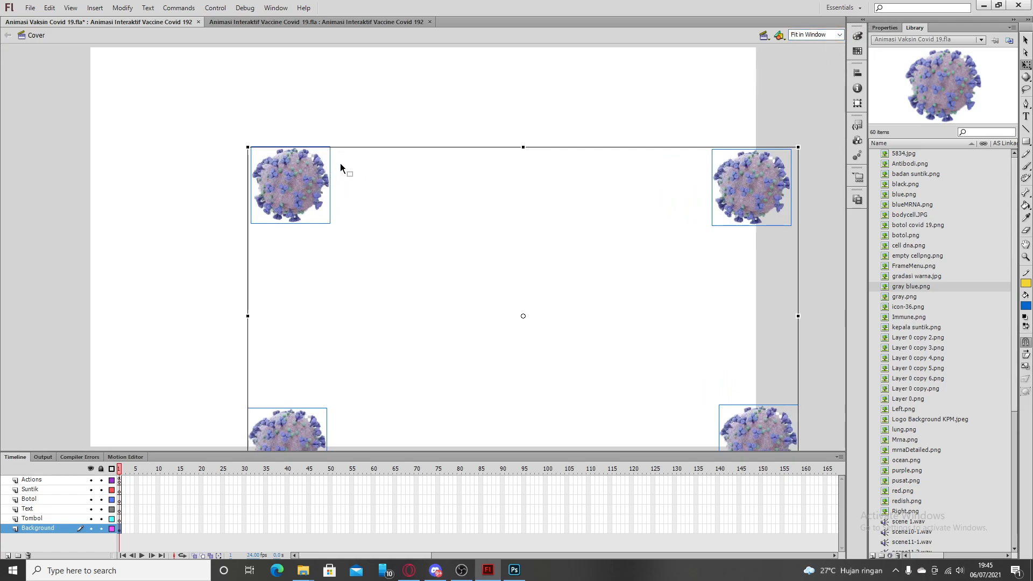
{"action": "left_click", "coordinate": [1027, 40]}
{"action": "left_click_drag", "start_coordinate": [315, 197], "coordinate": [102, 80]}
{"action": "left_click", "coordinate": [310, 155]}
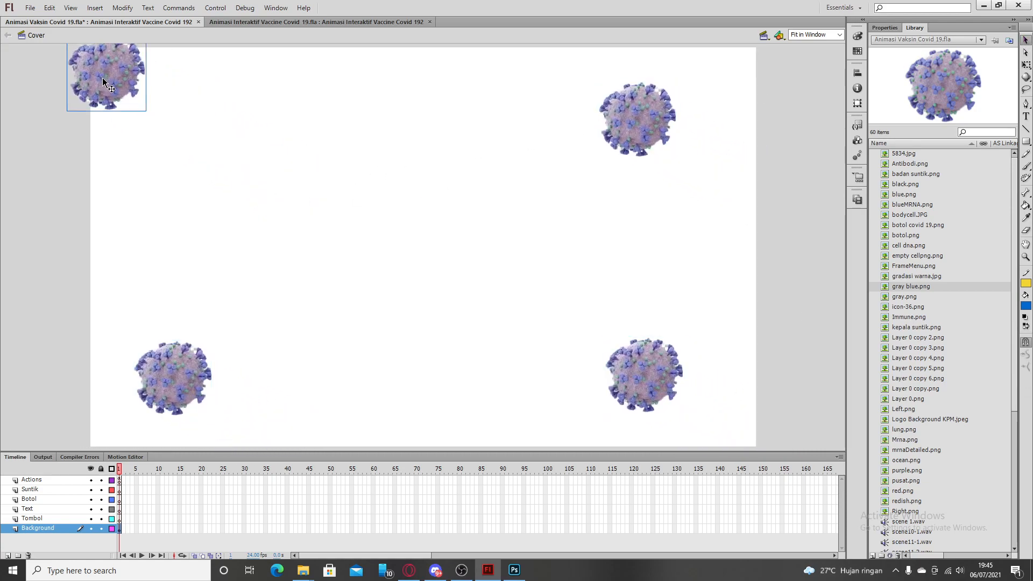
{"action": "left_click_drag", "start_coordinate": [150, 369], "coordinate": [82, 414]}
{"action": "left_click_drag", "start_coordinate": [636, 126], "coordinate": [745, 76]}
{"action": "left_click_drag", "start_coordinate": [669, 415], "coordinate": [764, 449]}
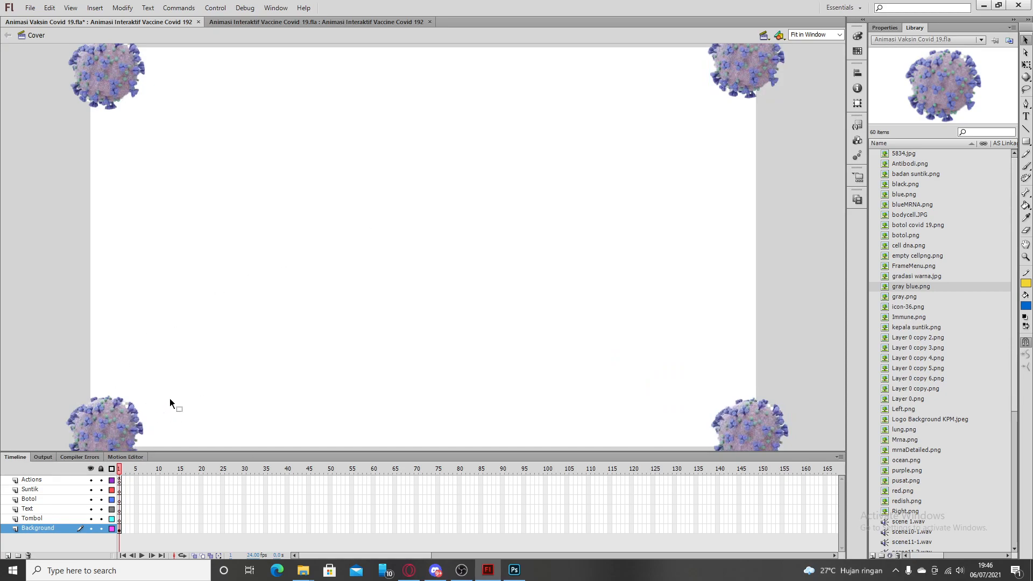
- Make Tombol the active layer and preview the library images one by one to find a play button
{"action": "left_click", "coordinate": [32, 519]}
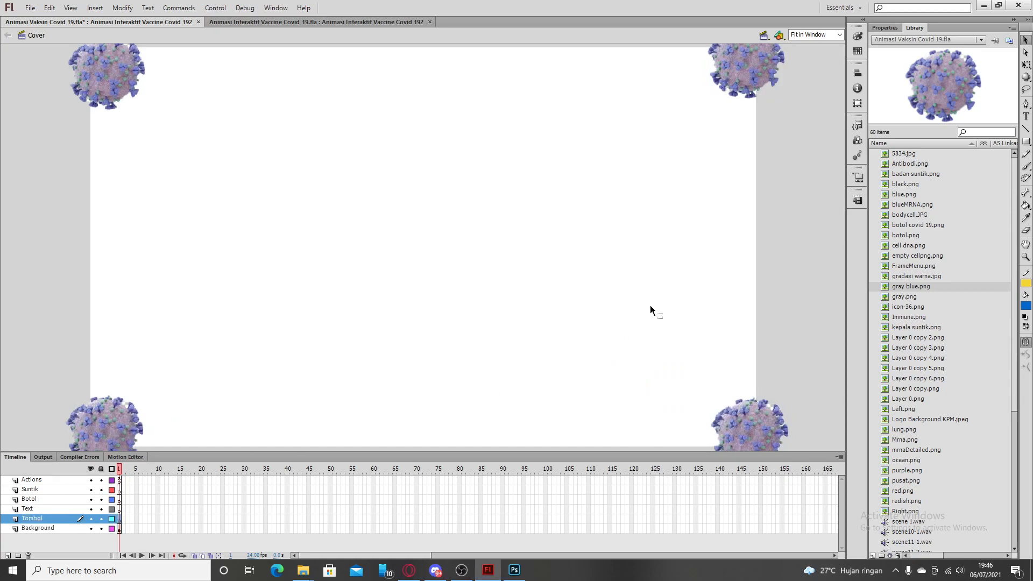
{"action": "scroll", "coordinate": [957, 268], "scroll_direction": "down", "scroll_amount": 7}
{"action": "scroll", "coordinate": [952, 269], "scroll_direction": "up", "scroll_amount": 7}
{"action": "scroll", "coordinate": [916, 355], "scroll_direction": "down", "scroll_amount": 5}
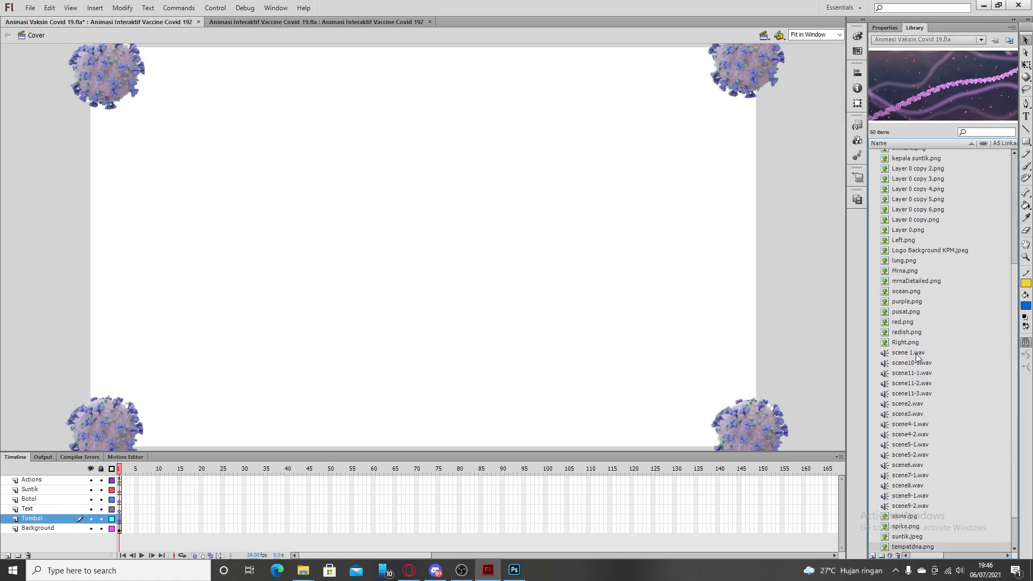
{"action": "scroll", "coordinate": [916, 353], "scroll_direction": "down", "scroll_amount": 1}
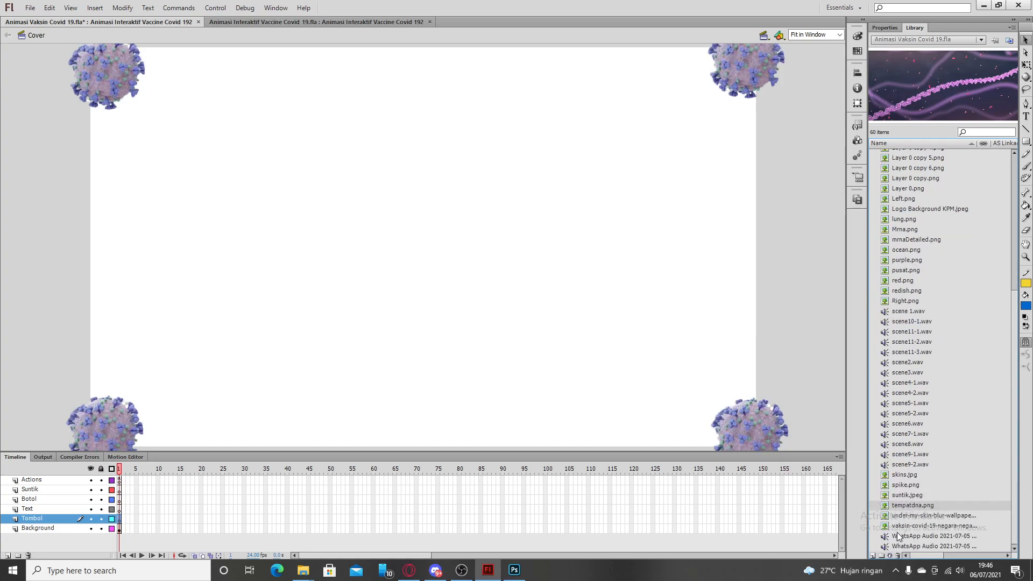
{"action": "left_click", "coordinate": [904, 526]}
{"action": "key", "text": "Up"}
{"action": "key", "text": "Up"}
{"action": "key", "text": "Up"}
{"action": "key", "text": "Up"}
{"action": "key", "text": "Up"}
{"action": "key", "text": "Up"}
{"action": "key", "text": "Up"}
{"action": "key", "text": "Up"}
{"action": "key", "text": "Up"}
{"action": "key", "text": "Up"}
{"action": "key", "text": "Up"}
{"action": "key", "text": "Up"}
{"action": "key", "text": "Up"}
{"action": "key", "text": "Up"}
{"action": "key", "text": "Up"}
{"action": "key", "text": "Up"}
{"action": "key", "text": "Up"}
{"action": "key", "text": "Up"}
{"action": "key", "text": "Up"}
{"action": "key", "text": "Up"}
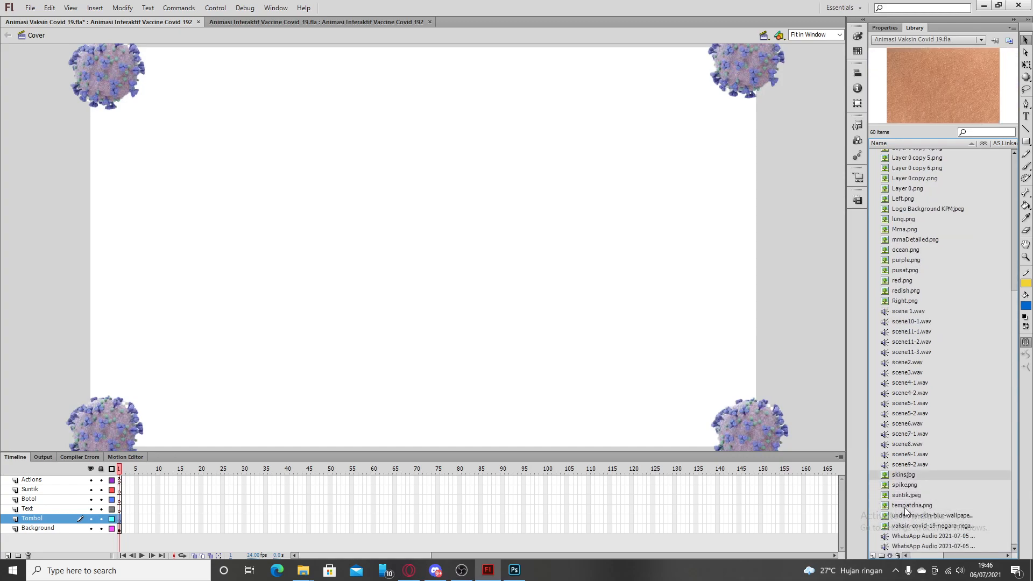
{"action": "key", "text": "Up"}
{"action": "key", "text": "Up"}
{"action": "key", "text": "Up"}
{"action": "key", "text": "Up"}
{"action": "key", "text": "Up"}
{"action": "key", "text": "Up"}
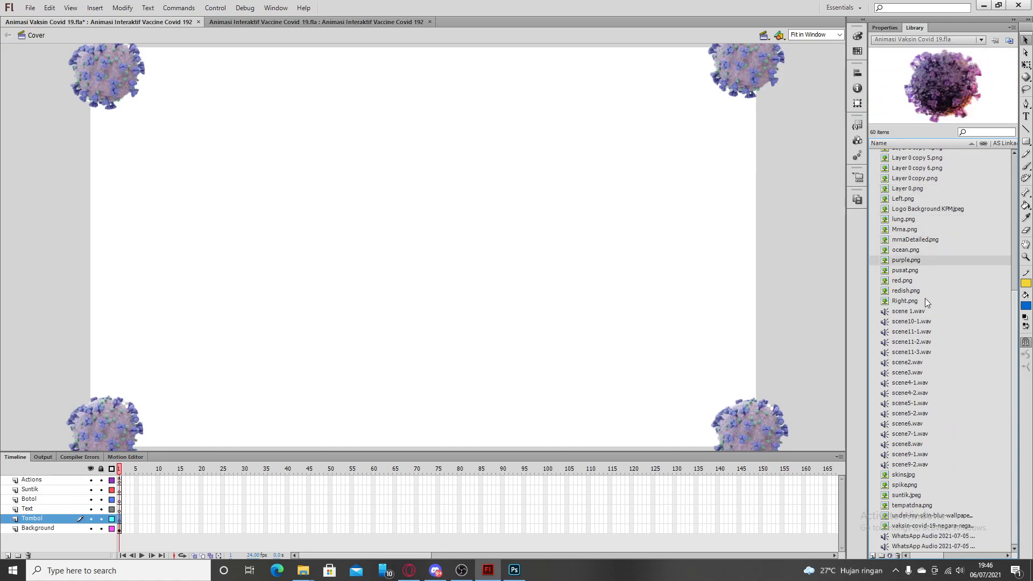
{"action": "key", "text": "Up"}
{"action": "key", "text": "Up"}
{"action": "key", "text": "Up"}
{"action": "key", "text": "Up"}
{"action": "key", "text": "Up"}
{"action": "key", "text": "Up"}
{"action": "key", "text": "Up"}
{"action": "key", "text": "Up"}
{"action": "key", "text": "Up"}
{"action": "key", "text": "Up"}
{"action": "key", "text": "Up"}
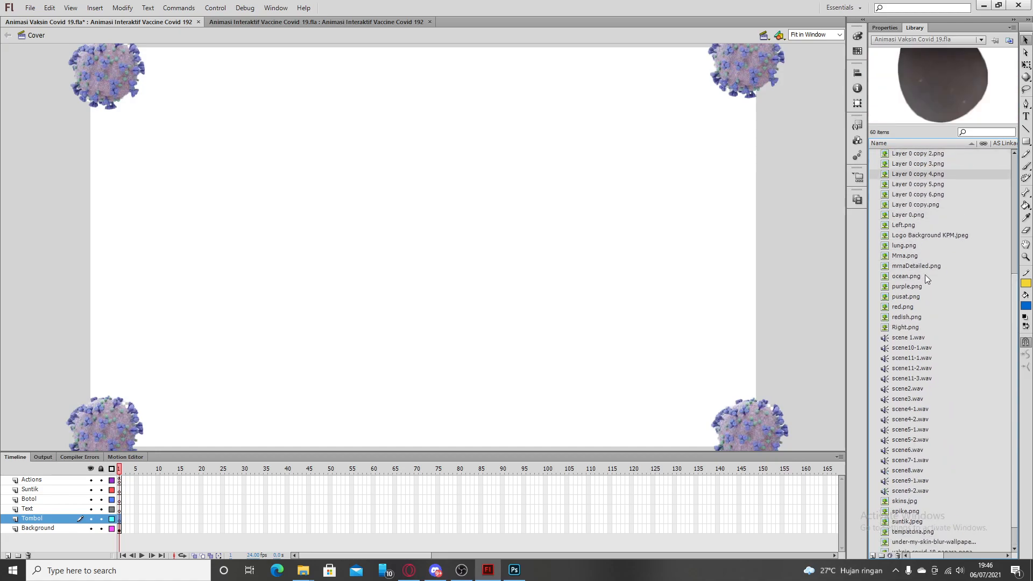
{"action": "key", "text": "Up"}
- Place the play button image Layer 0 copy 3.png on the stage in the Tombol layer and select it
{"action": "left_click_drag", "start_coordinate": [917, 163], "coordinate": [442, 205]}
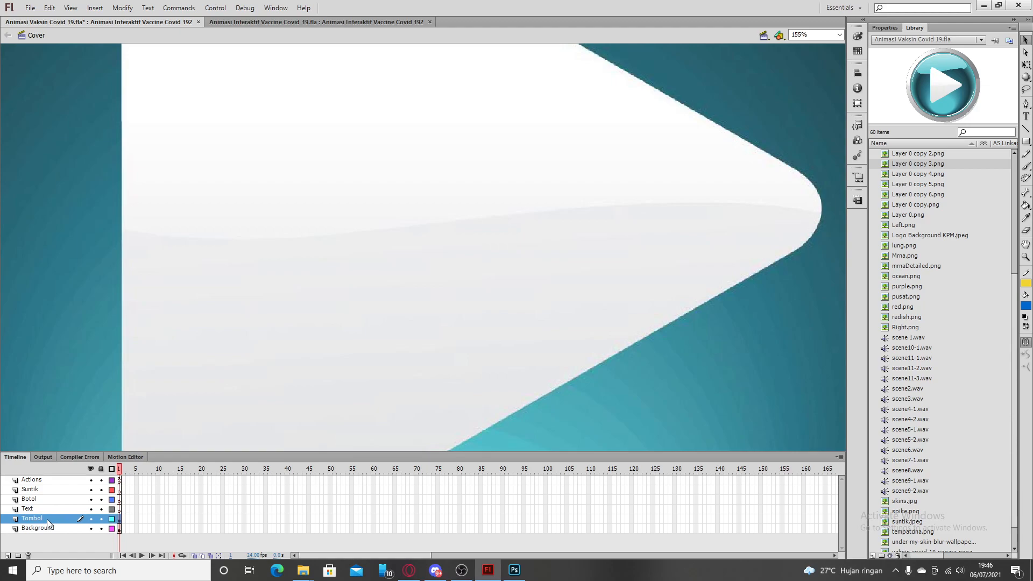
{"action": "left_click", "coordinate": [886, 29]}
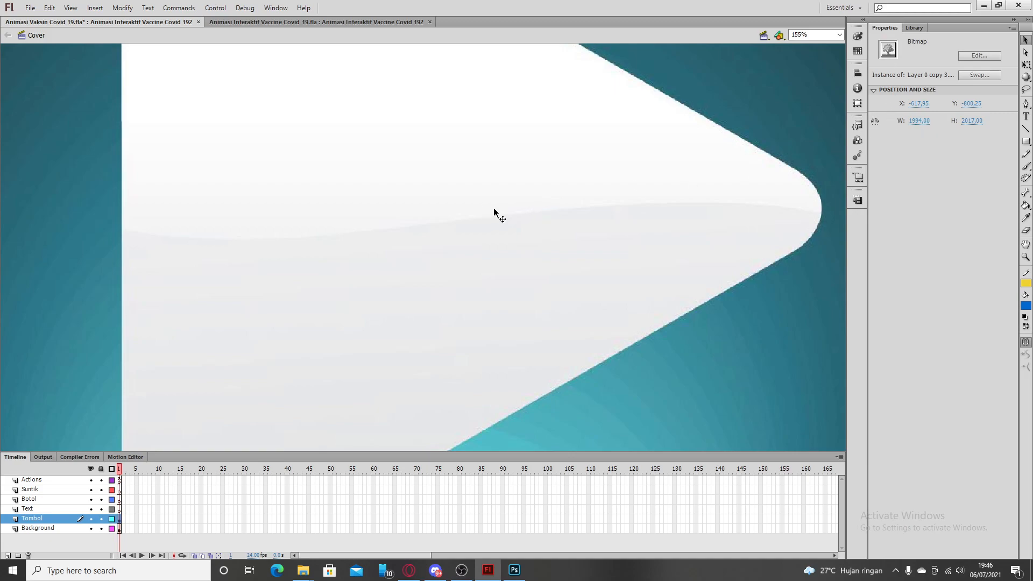
{"action": "left_click", "coordinate": [38, 519]}
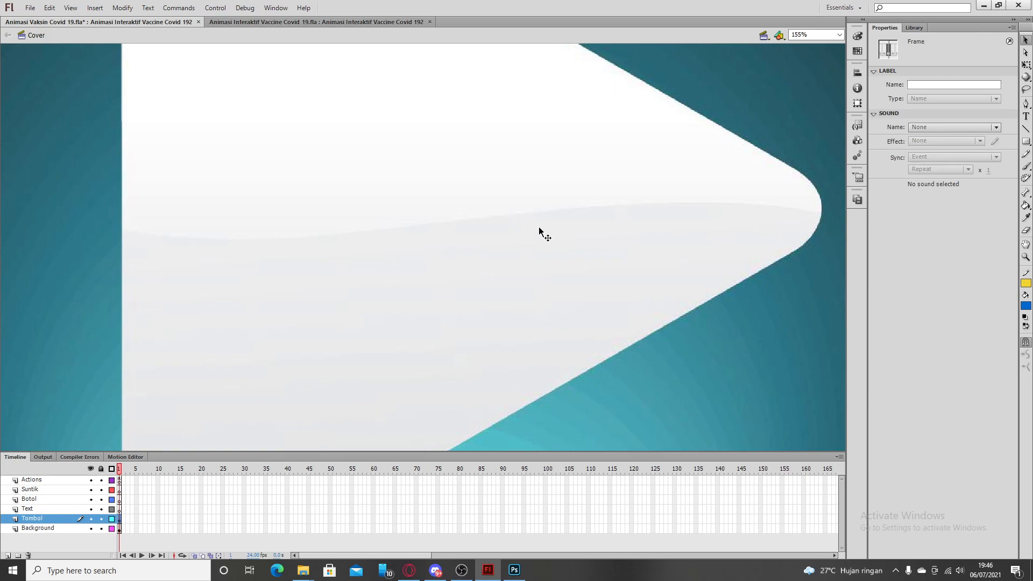
{"action": "left_click", "coordinate": [561, 226]}
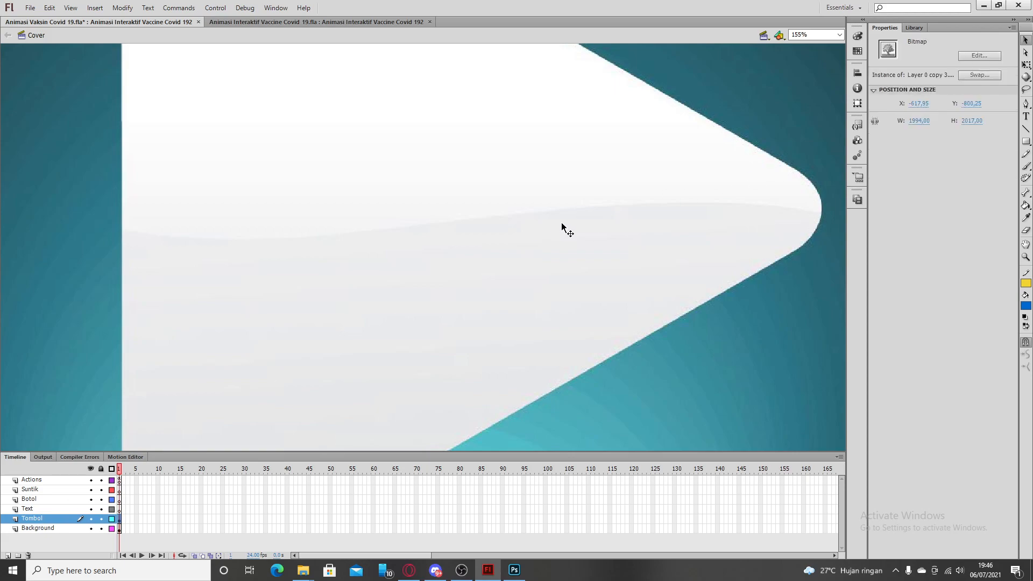
- Try resizing the play button image to 800 by 480 px, and undo both size changes
{"action": "left_click", "coordinate": [918, 122]}
{"action": "type", "text": "800"}
{"action": "key", "text": "Return"}
{"action": "left_click", "coordinate": [981, 122]}
{"action": "type", "text": "480"}
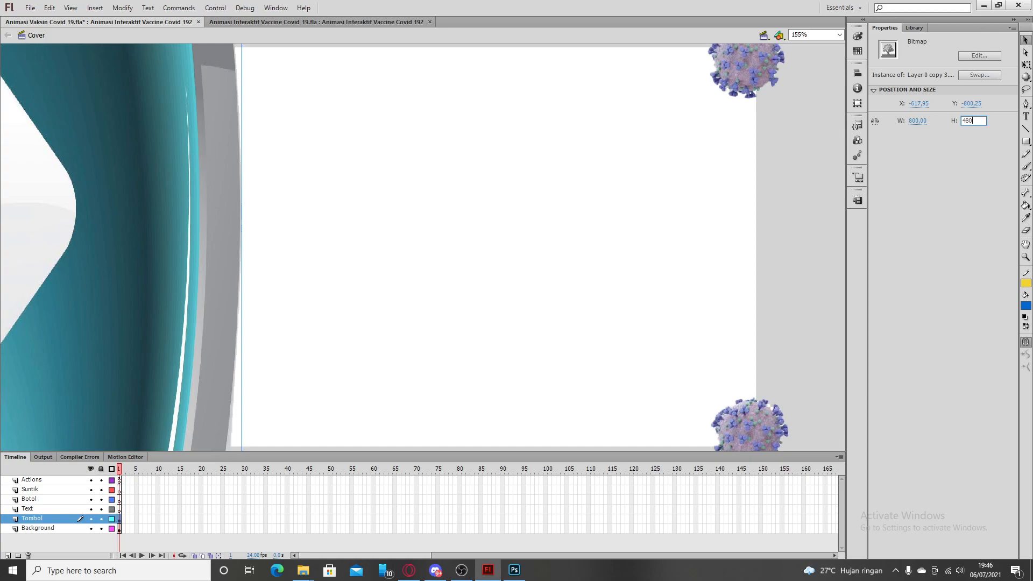
{"action": "key", "text": "Return"}
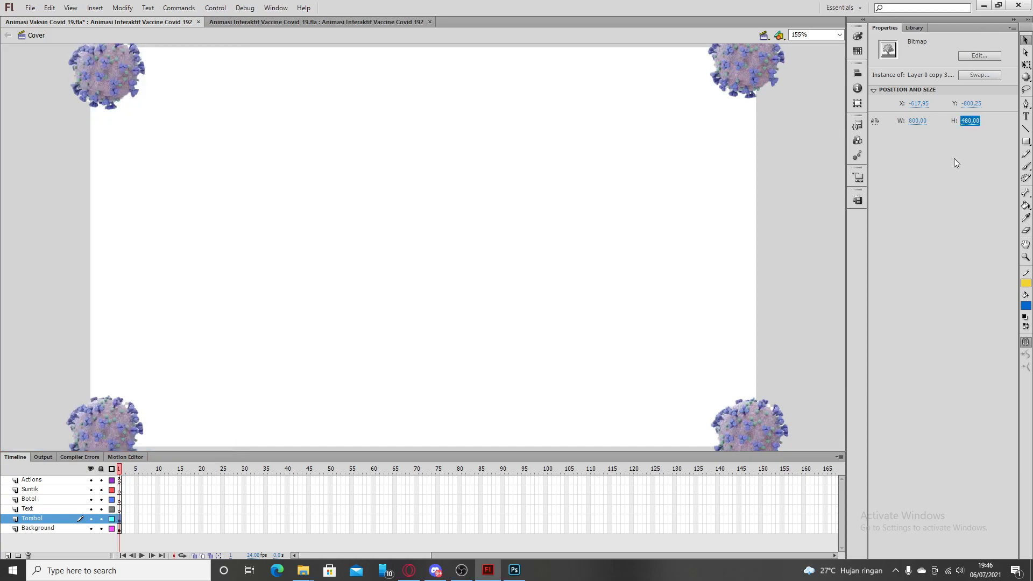
{"action": "left_click", "coordinate": [840, 35]}
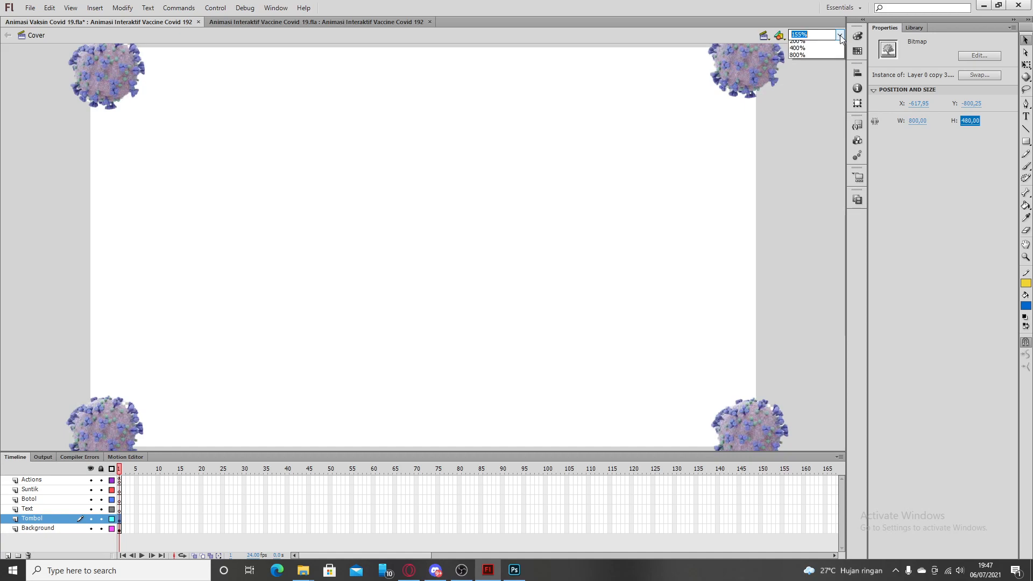
{"action": "left_click", "coordinate": [827, 59]}
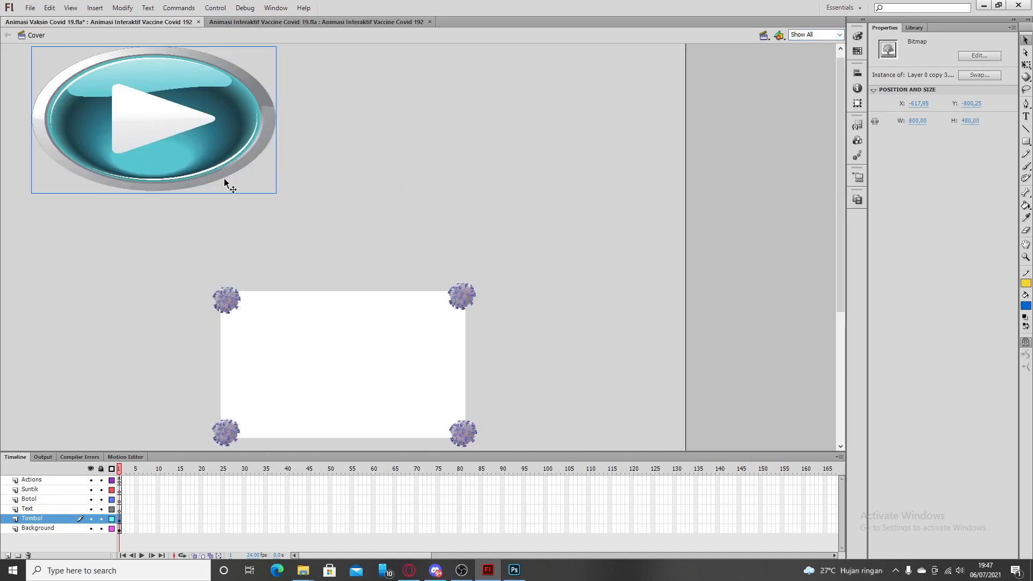
{"action": "scroll", "coordinate": [212, 193], "scroll_direction": "down", "scroll_amount": 3}
{"action": "scroll", "coordinate": [211, 193], "scroll_direction": "up", "scroll_amount": 3}
{"action": "key", "text": "ctrl+z"}
{"action": "key", "text": "ctrl+z"}
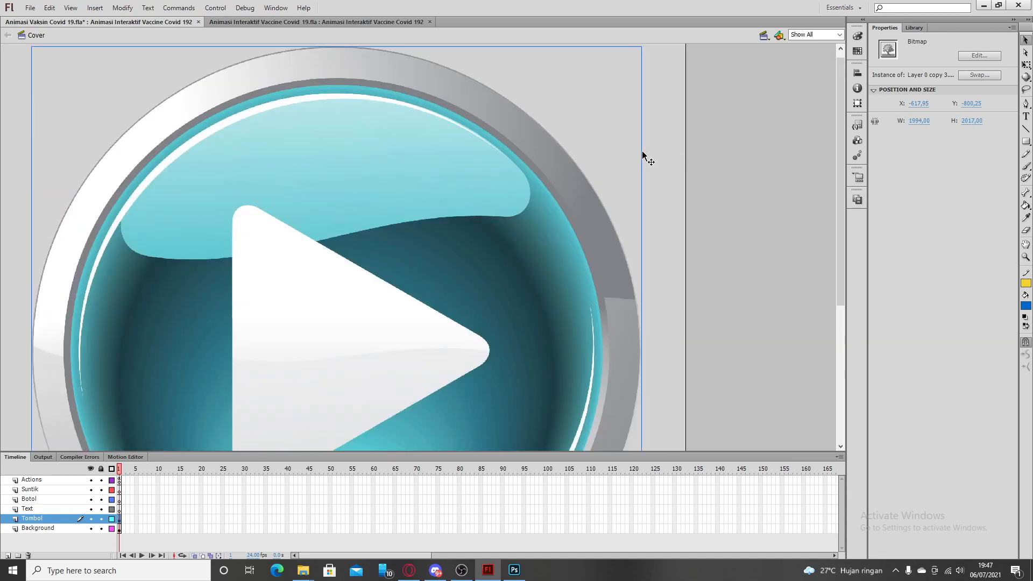
- Scale the play button image down around its centre with Free Transform to about 88 by 89 px
{"action": "left_click", "coordinate": [1026, 64]}
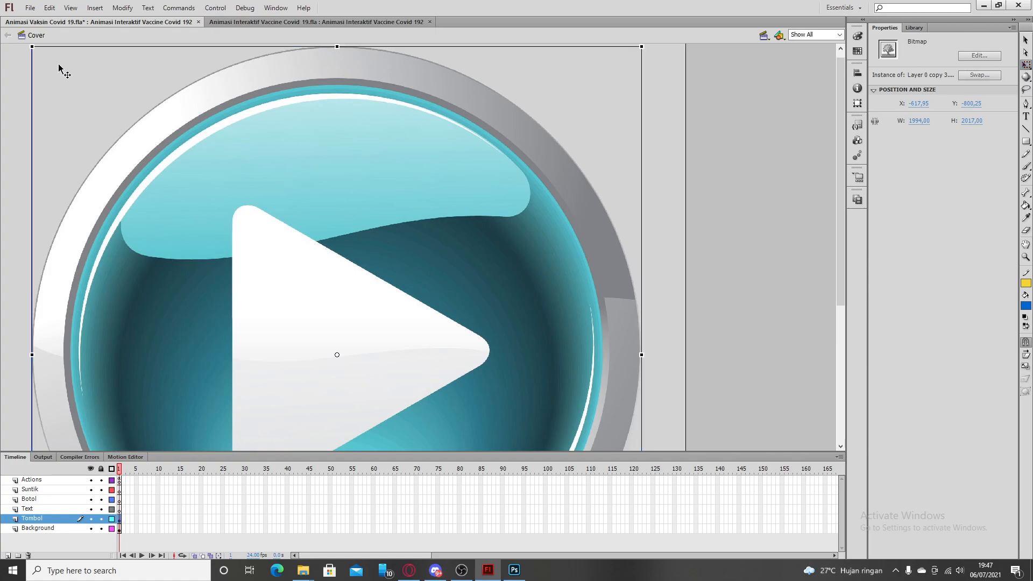
{"action": "left_click_drag", "start_coordinate": [31, 48], "coordinate": [322, 317]}
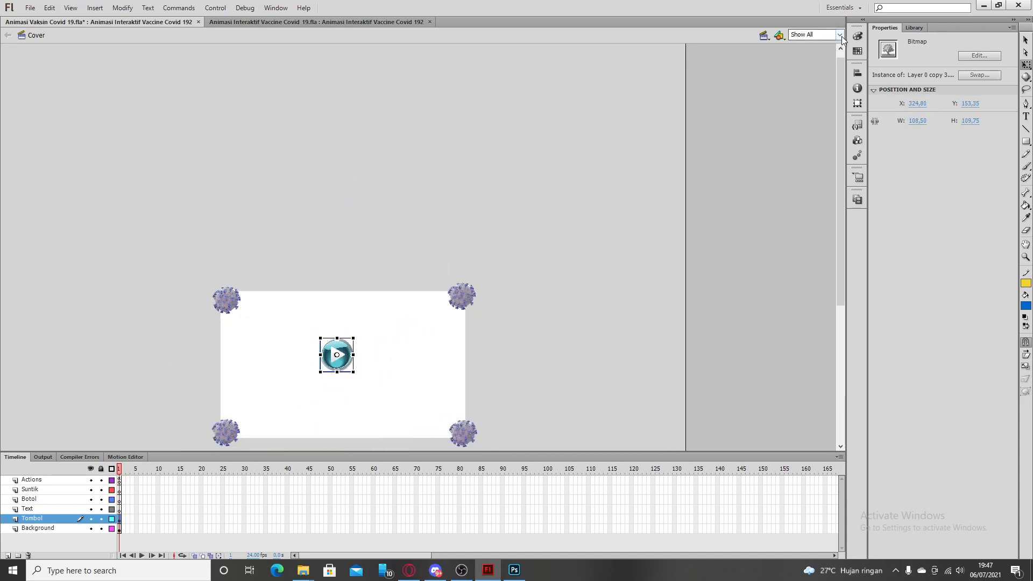
{"action": "left_click", "coordinate": [840, 35]}
{"action": "left_click", "coordinate": [807, 44]}
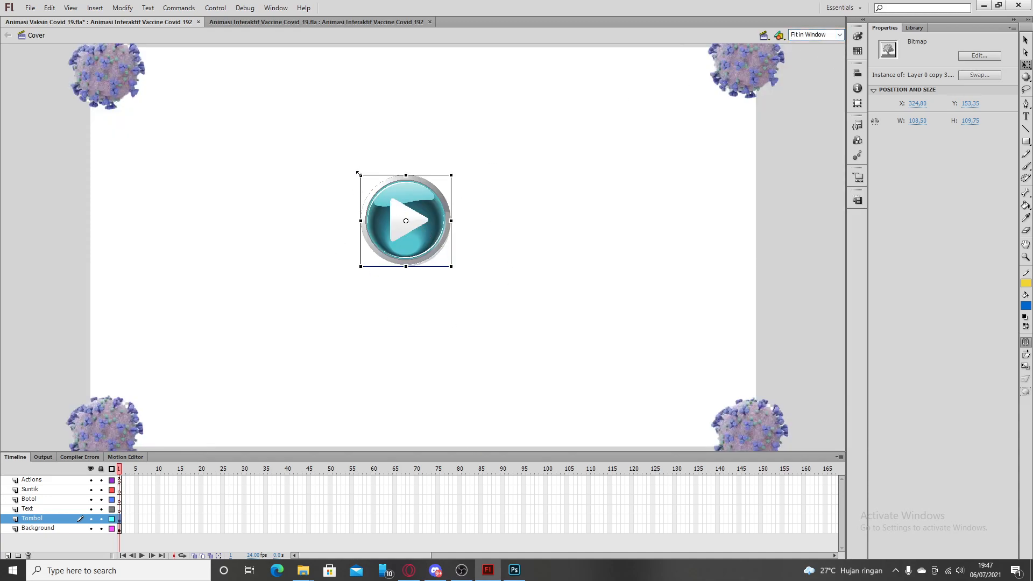
{"action": "left_click_drag", "start_coordinate": [359, 175], "coordinate": [368, 183]}
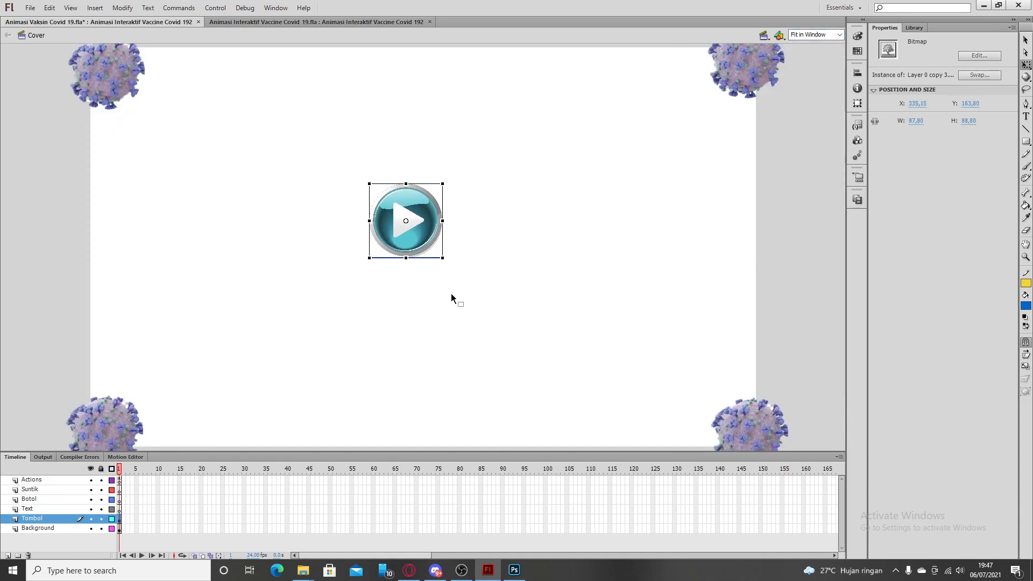
- Move the play button near the stage's lower-right corner, at about X 634, Y 313, leaving room for a label beneath it
{"action": "left_click_drag", "start_coordinate": [431, 254], "coordinate": [682, 404]}
{"action": "left_click", "coordinate": [769, 292]}
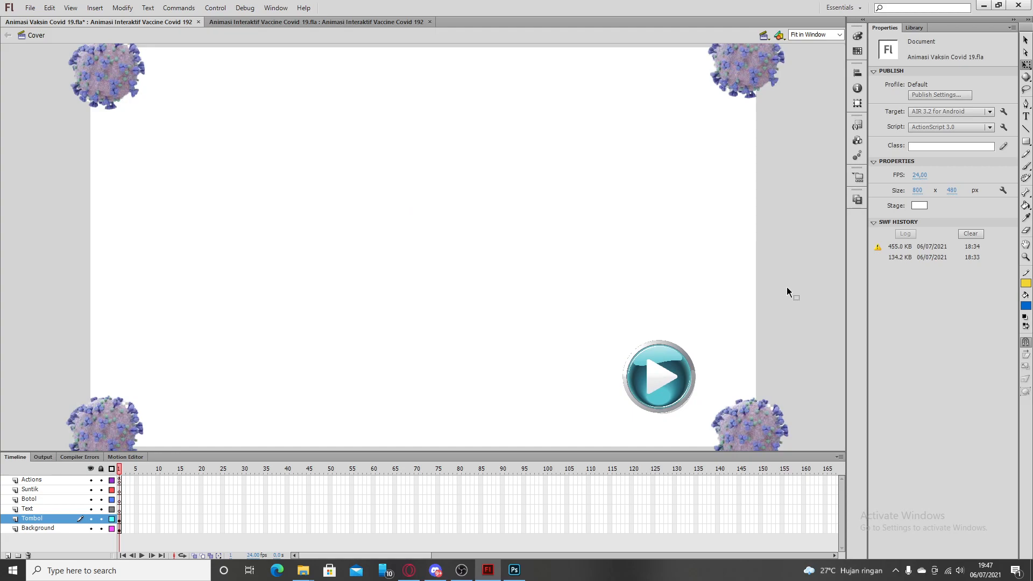
{"action": "left_click_drag", "start_coordinate": [662, 380], "coordinate": [657, 347]}
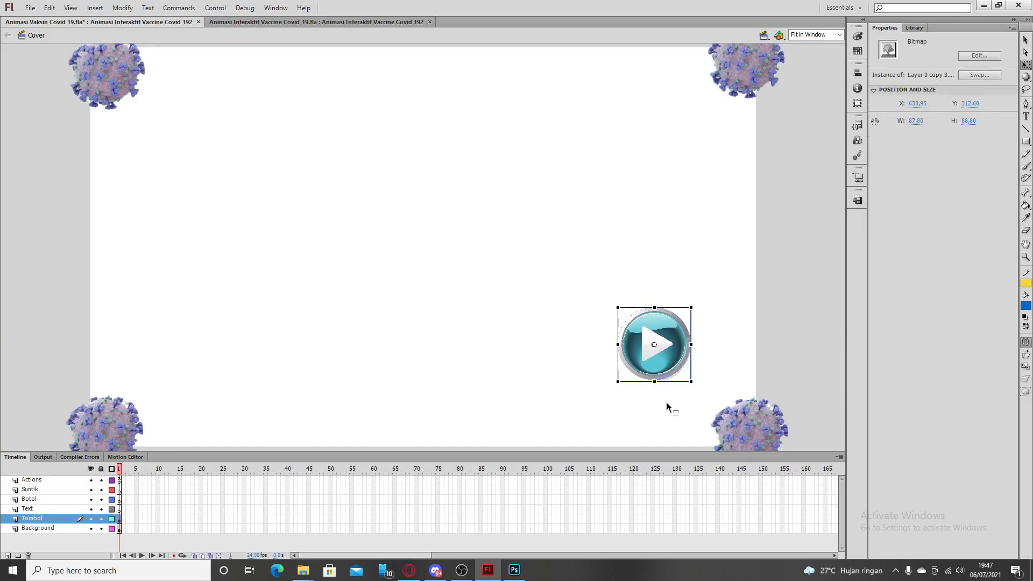
- Add a text box reading "Menu" directly below the play button on the Tombol layer
{"action": "key", "text": "t"}
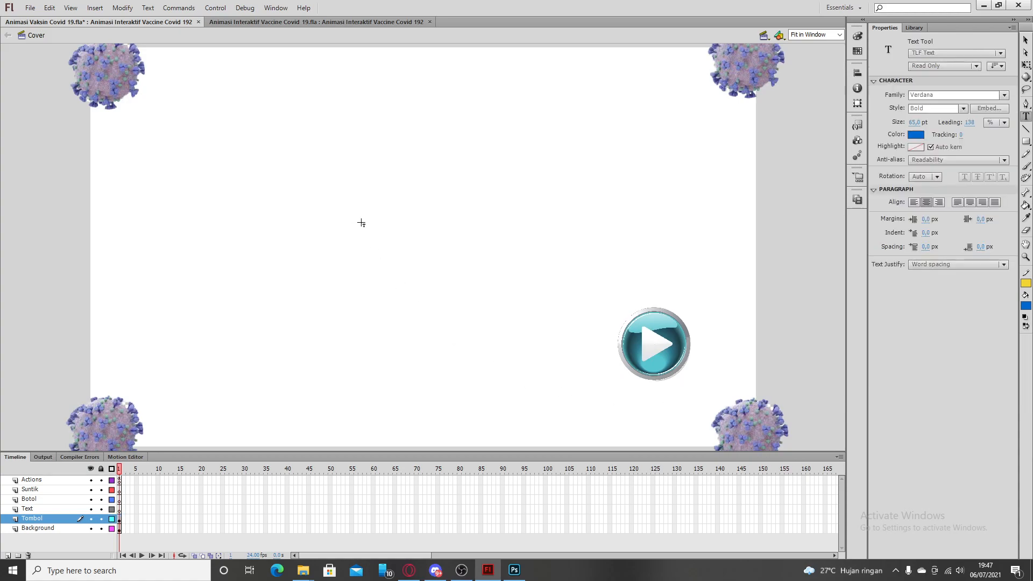
{"action": "left_click_drag", "start_coordinate": [608, 389], "coordinate": [705, 409]}
{"action": "left_click_drag", "start_coordinate": [705, 409], "coordinate": [706, 409]}
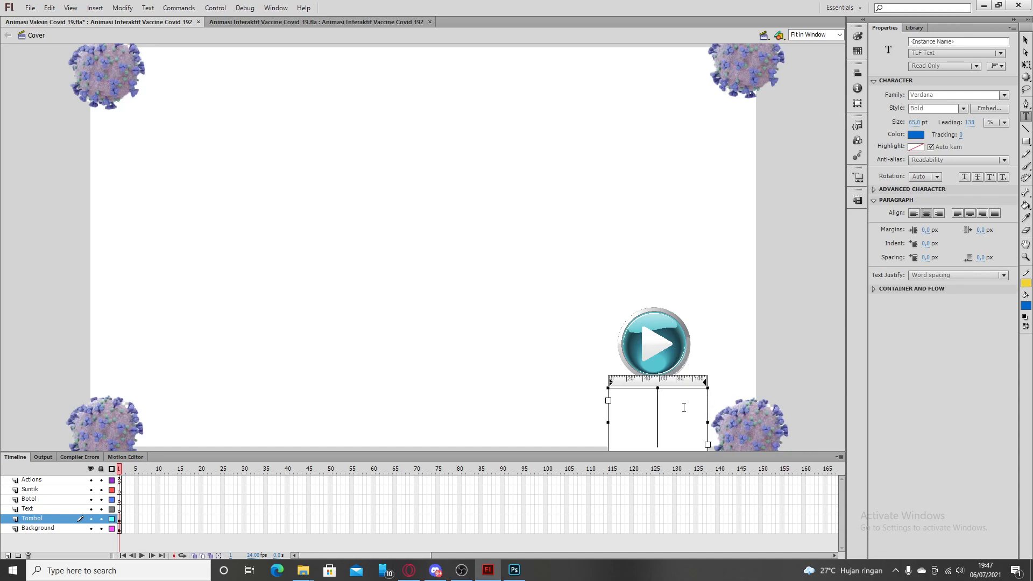
{"action": "type", "text": "Menu"}
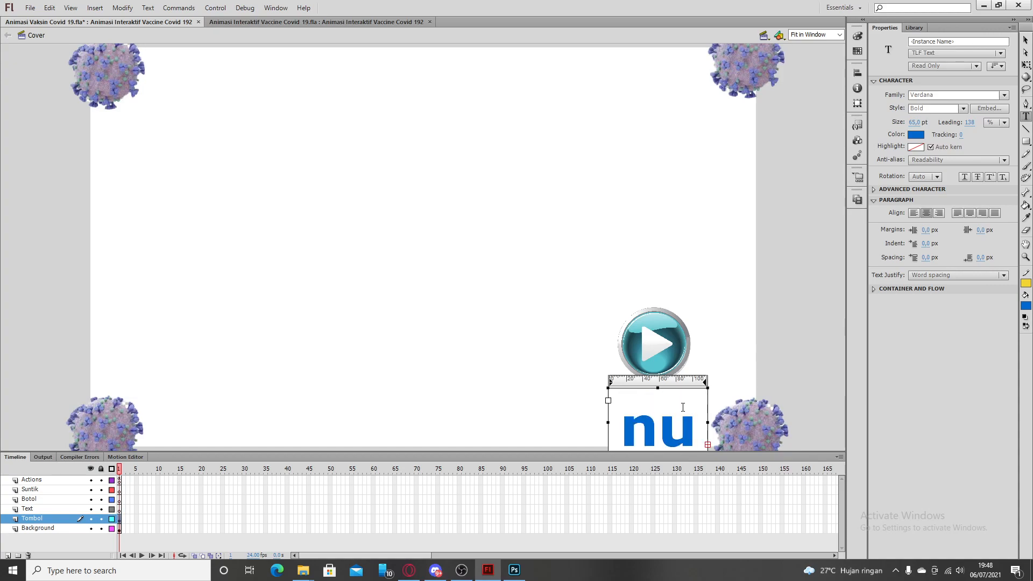
- Set the Menu text's size to 31 pt and nudge it slightly down to centre it under the play button
{"action": "key", "text": "ctrl+a"}
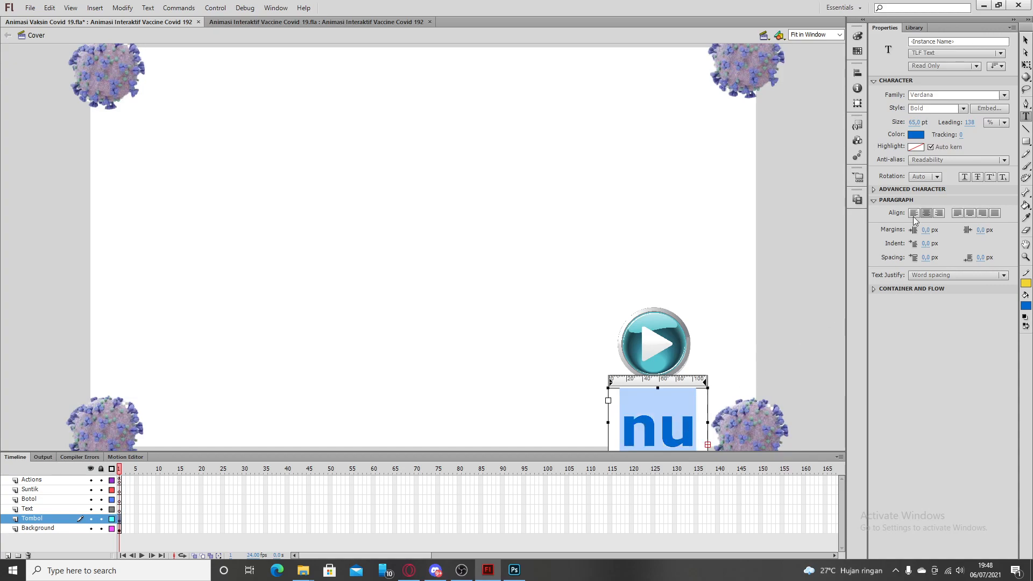
{"action": "left_click_drag", "start_coordinate": [917, 122], "coordinate": [898, 121]}
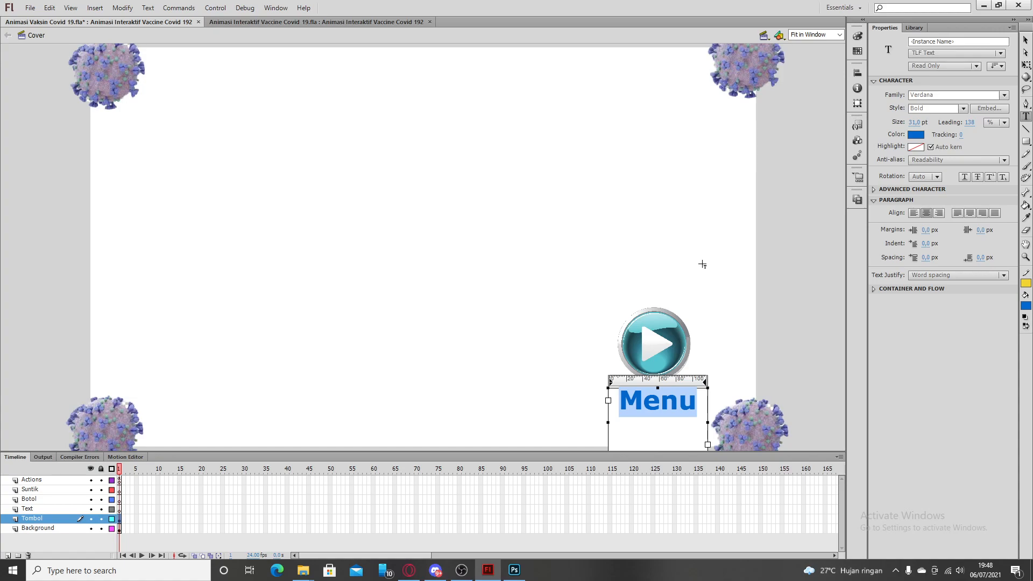
{"action": "type", "text": "v"}
{"action": "key", "text": "ctrl+z"}
{"action": "key", "text": "Escape"}
{"action": "key", "text": "v"}
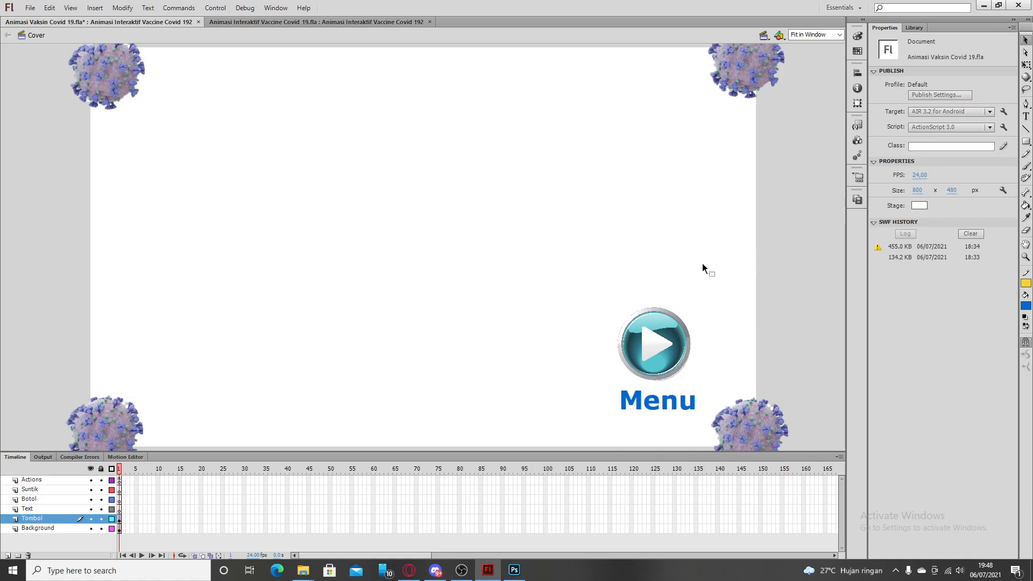
{"action": "left_click_drag", "start_coordinate": [665, 410], "coordinate": [663, 414]}
{"action": "left_click", "coordinate": [728, 358]}
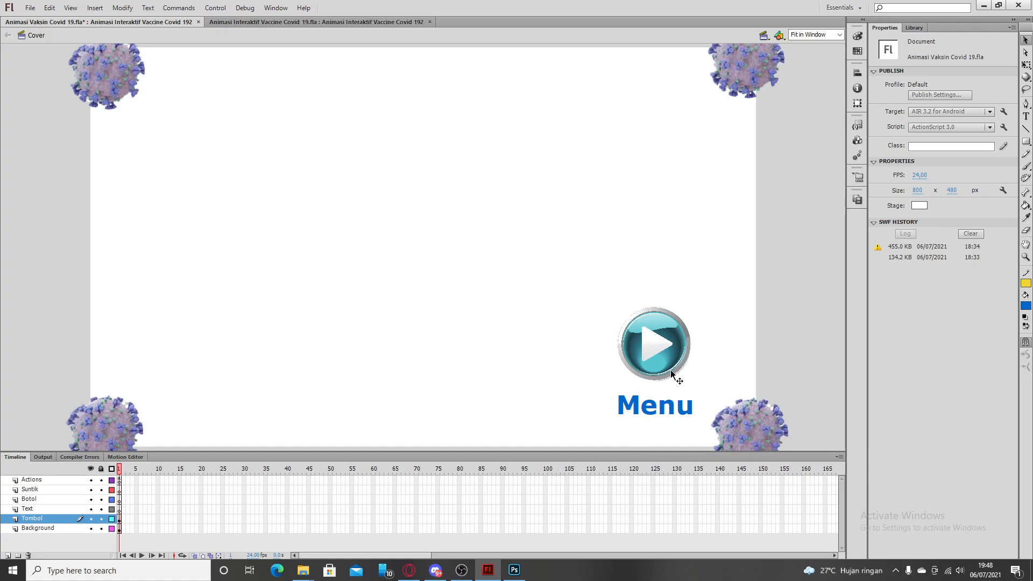
- Add the two-line title "COVID 19" and "VACCINE" on the Text layer in the stage's upper-left area
{"action": "left_click", "coordinate": [122, 509]}
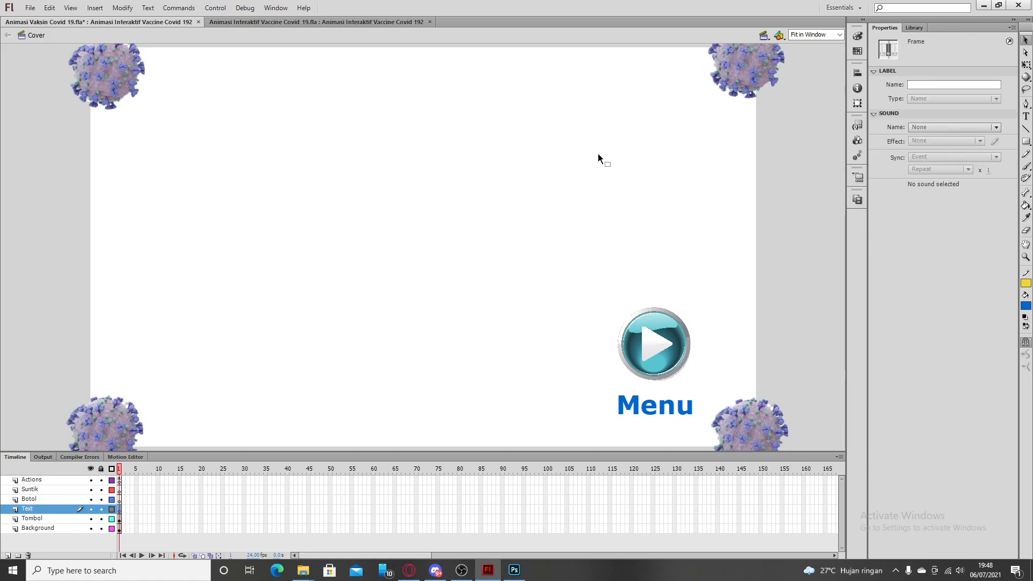
{"action": "key", "text": "t"}
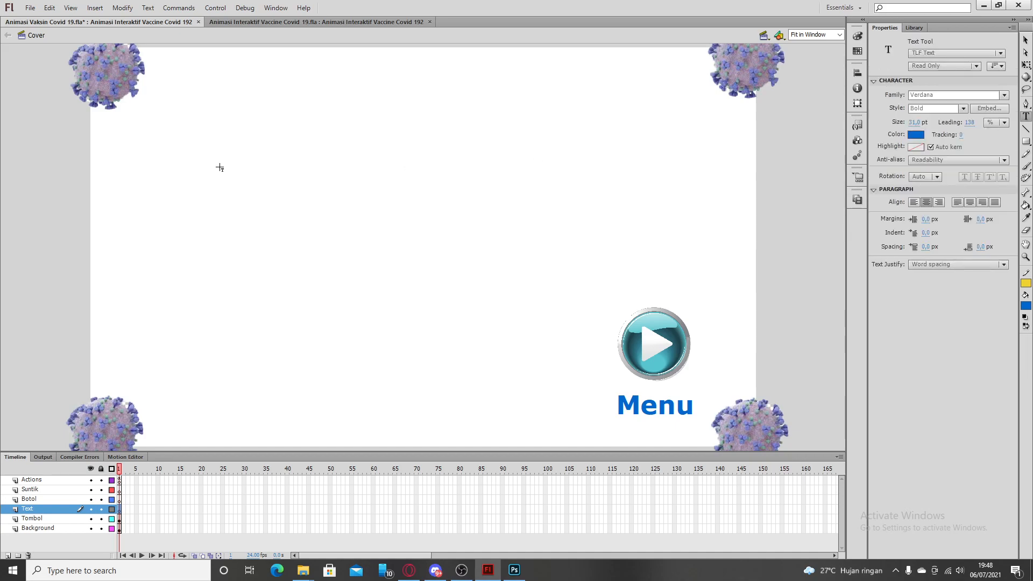
{"action": "left_click", "coordinate": [194, 167]}
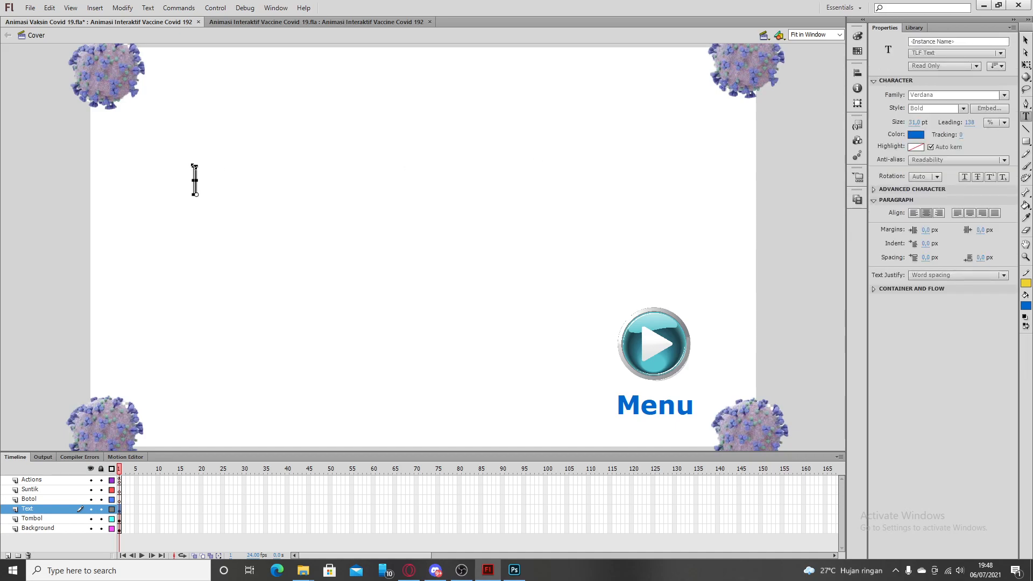
{"action": "type", "text": "COVID 19"}
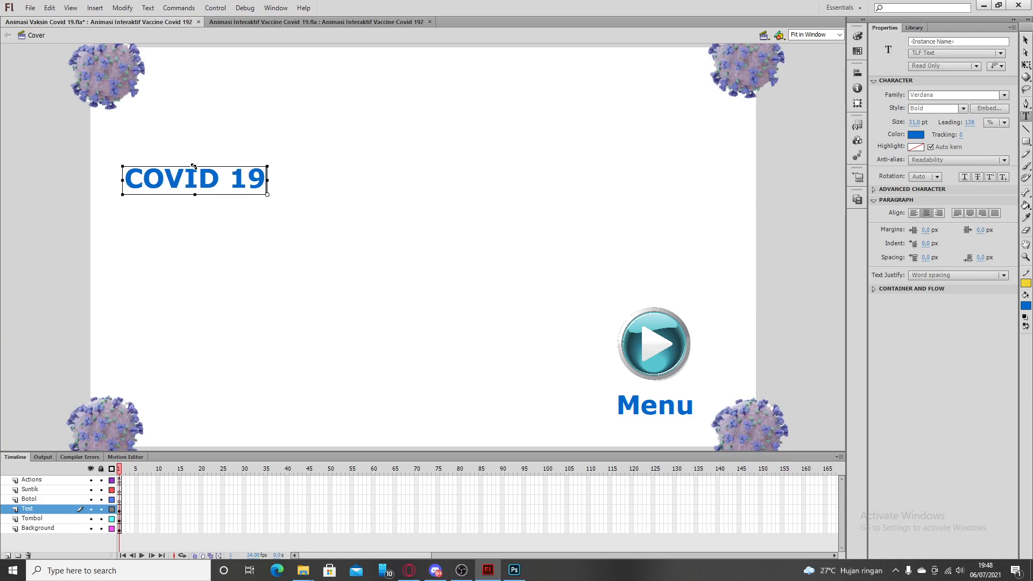
{"action": "key", "text": "Return"}
{"action": "type", "text": "VACC"}
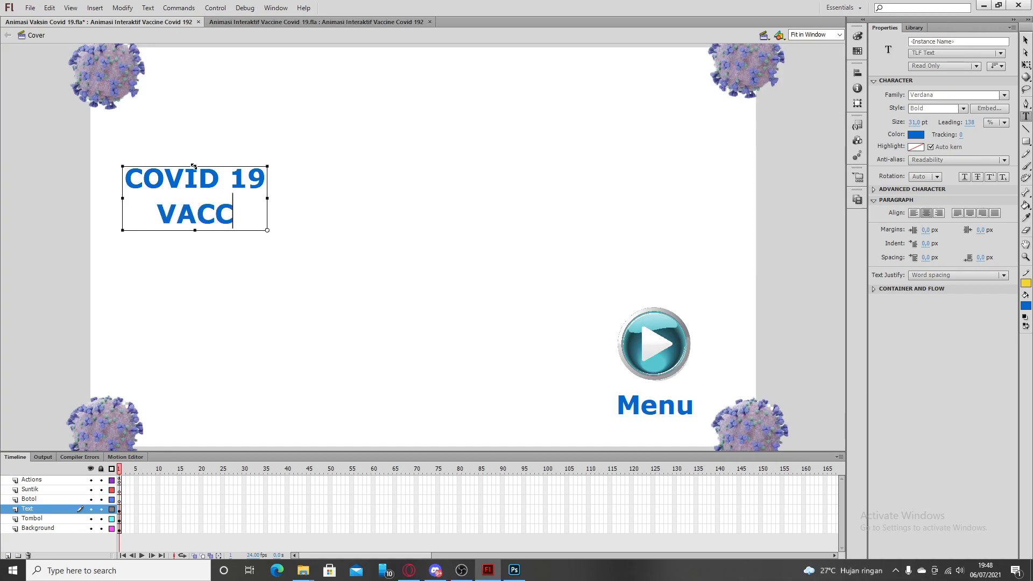
{"action": "type", "text": "INE"}
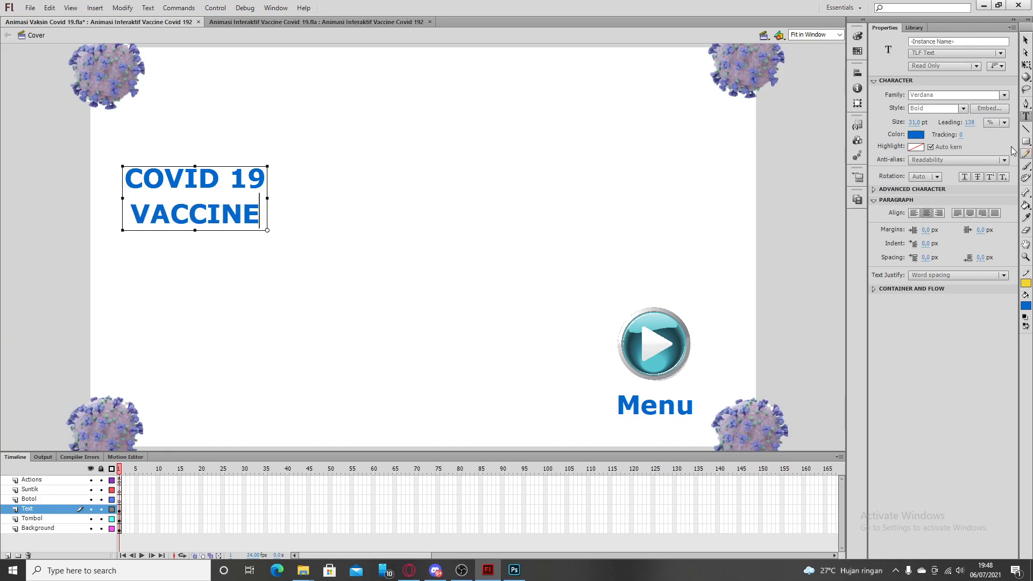
- Enlarge the title to 72 pt and move it fully onto the stage's left half, at about X 44, Y 148
{"action": "key", "text": "ctrl+a"}
{"action": "left_click_drag", "start_coordinate": [913, 123], "coordinate": [935, 123]}
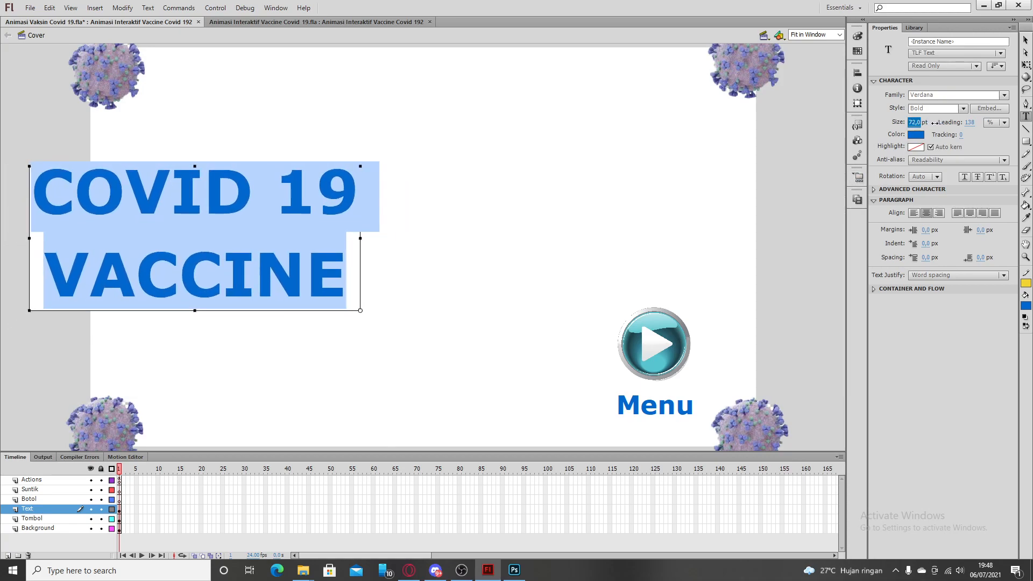
{"action": "left_click", "coordinate": [399, 244]}
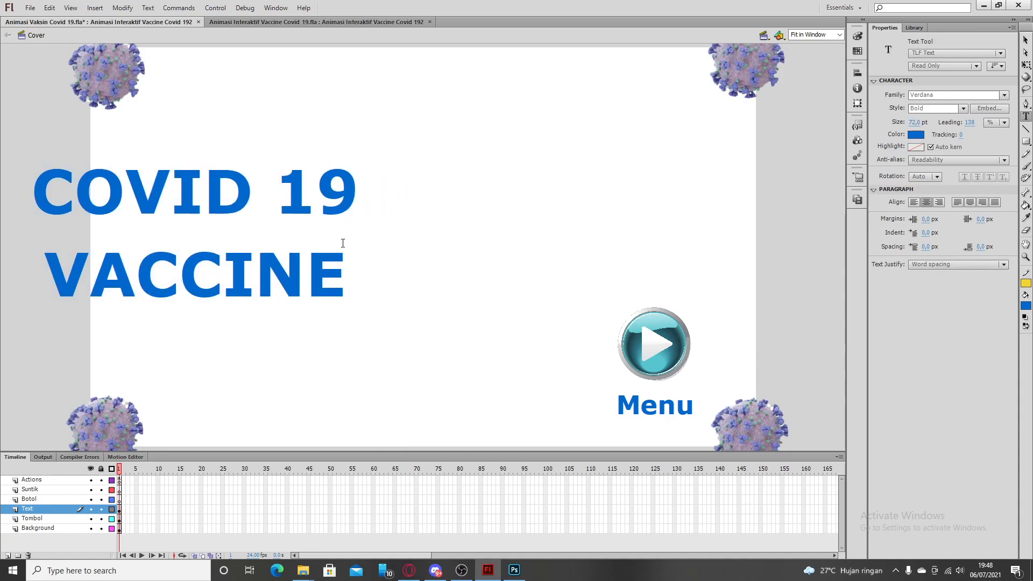
{"action": "key", "text": "v"}
{"action": "left_click_drag", "start_coordinate": [318, 285], "coordinate": [423, 288]}
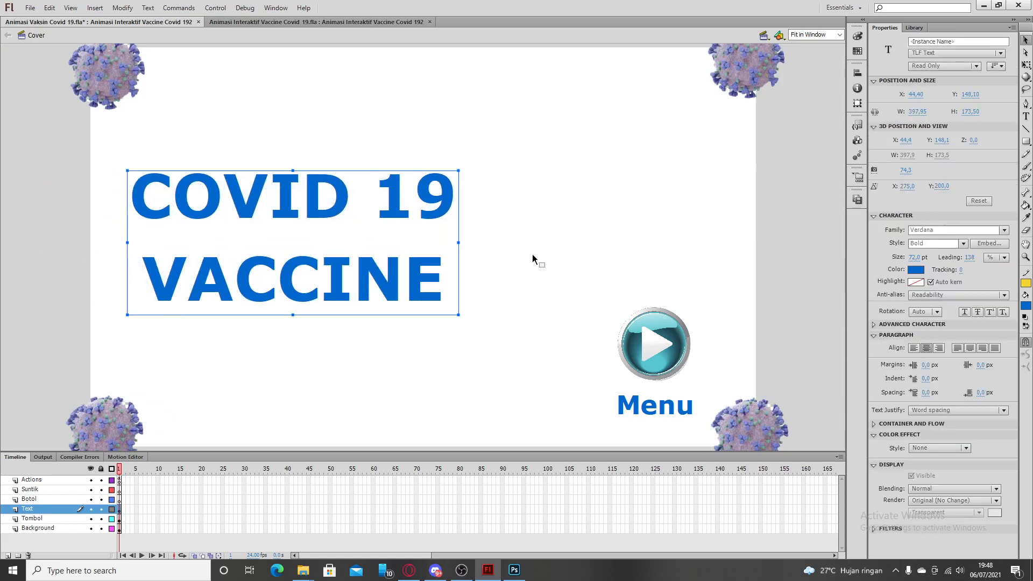
{"action": "left_click", "coordinate": [506, 353]}
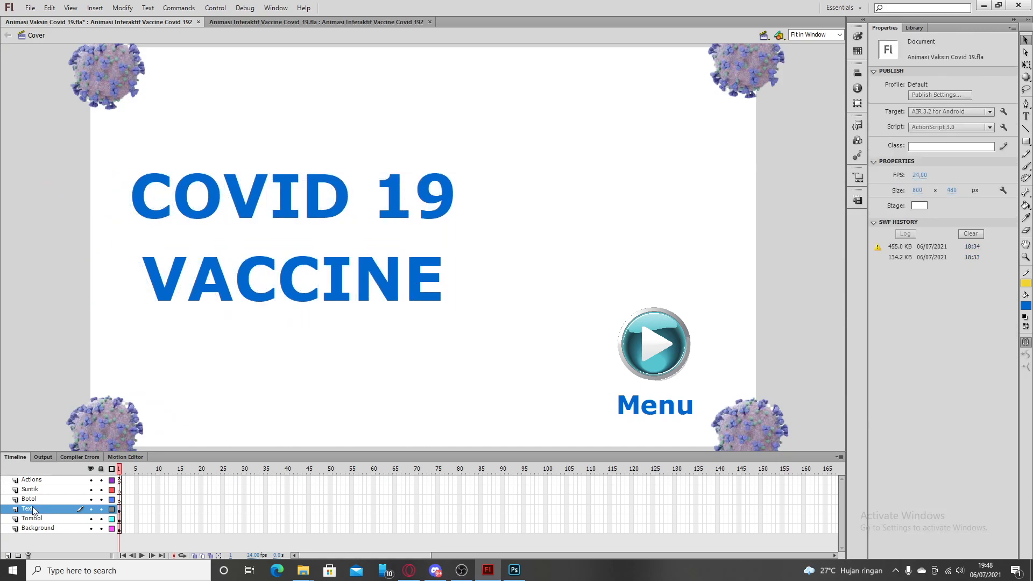
- Place the botol.png vaccine bottle image from the library on the stage, on the Botol layer
{"action": "left_click", "coordinate": [81, 497]}
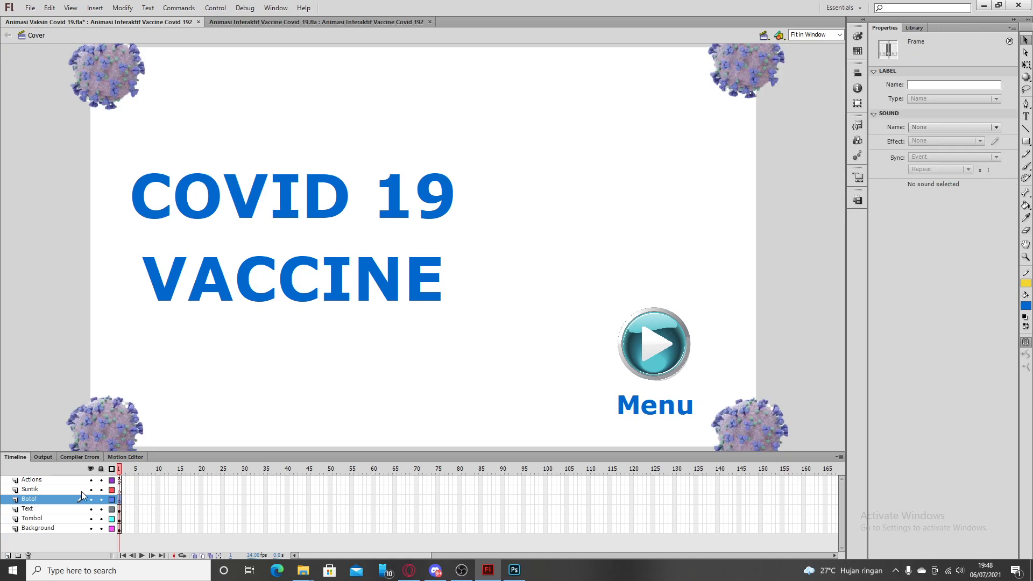
{"action": "left_click", "coordinate": [912, 31]}
{"action": "key", "text": "b"}
{"action": "key", "text": "b"}
{"action": "key", "text": "b"}
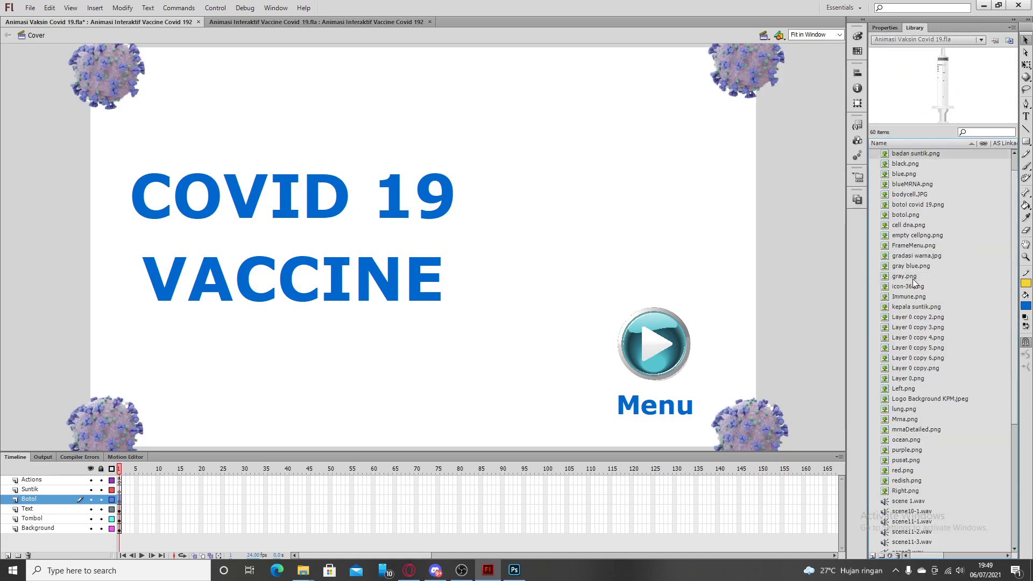
{"action": "key", "text": "b"}
{"action": "key", "text": "b"}
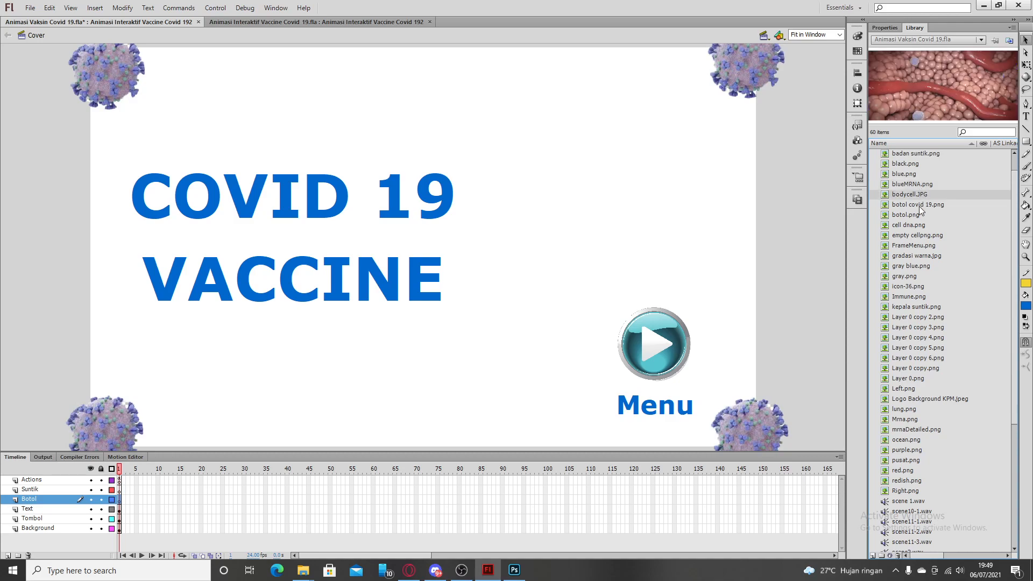
{"action": "left_click", "coordinate": [917, 216]}
{"action": "left_click_drag", "start_coordinate": [934, 216], "coordinate": [650, 205]}
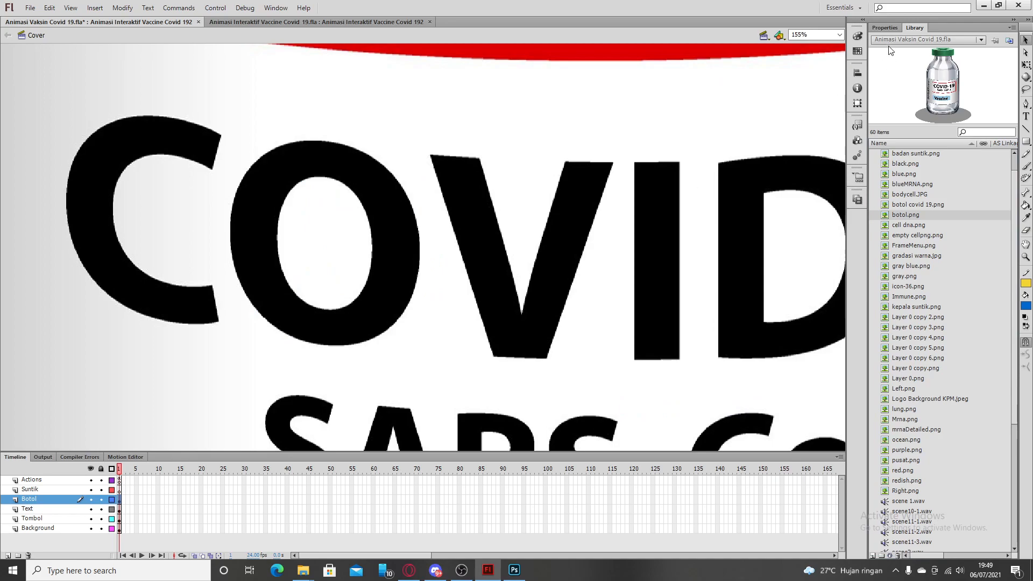
- Scale the oversized bottle image down until it fits within the right half of the stage
{"action": "left_click", "coordinate": [841, 35]}
{"action": "left_click", "coordinate": [824, 55]}
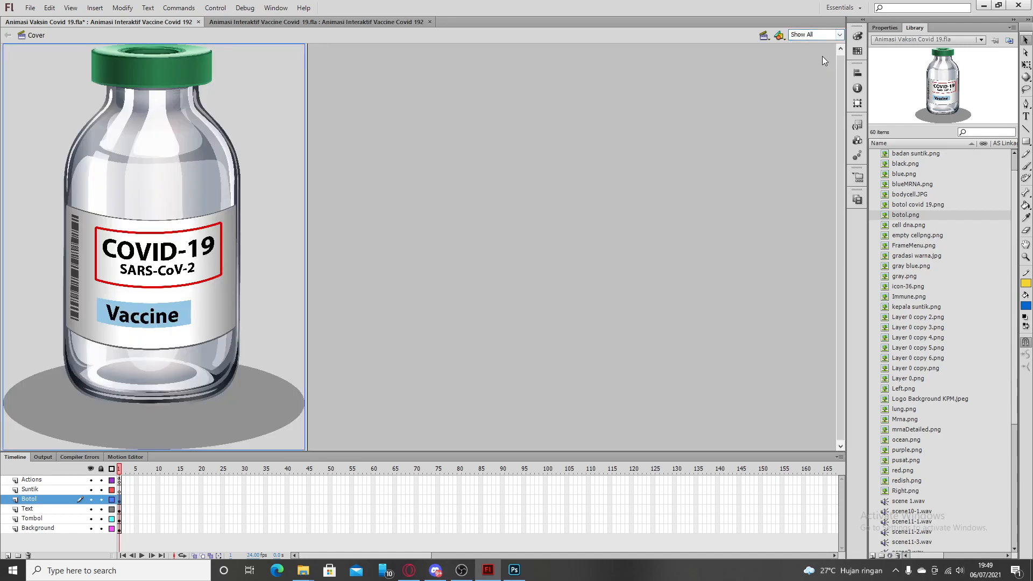
{"action": "left_click", "coordinate": [1027, 66]}
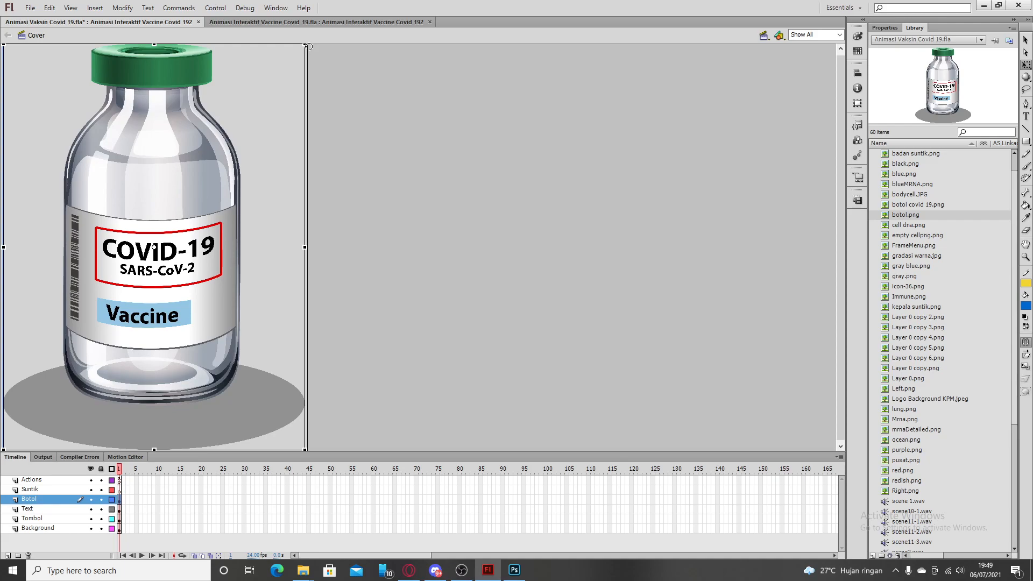
{"action": "left_click_drag", "start_coordinate": [305, 45], "coordinate": [167, 231]}
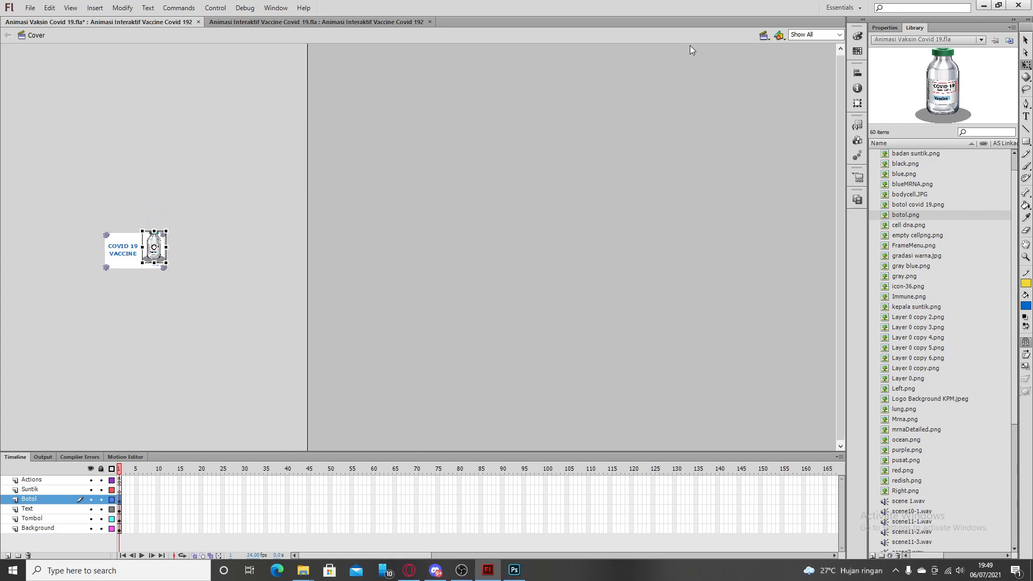
{"action": "left_click", "coordinate": [829, 35]}
{"action": "left_click", "coordinate": [807, 44]}
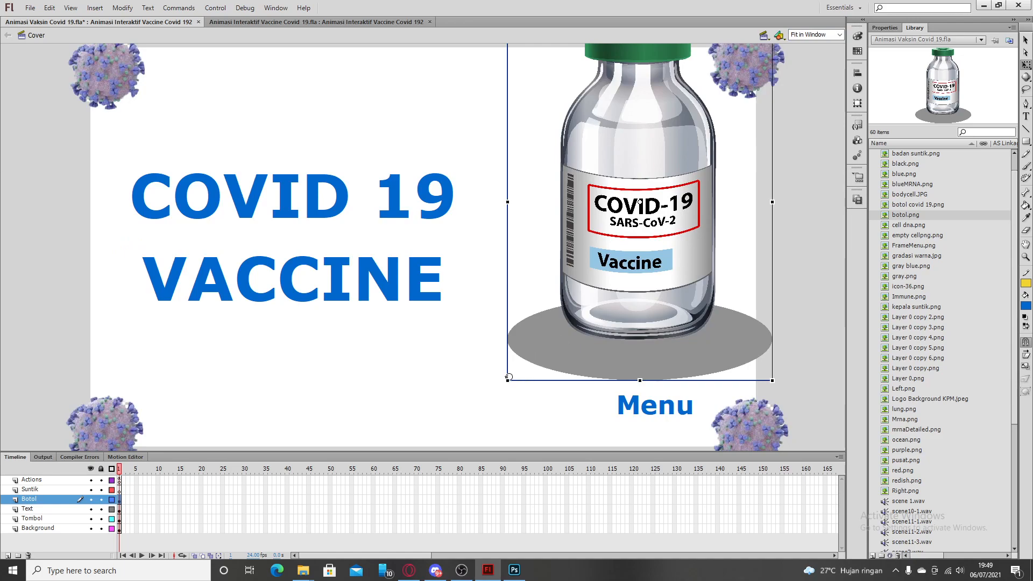
{"action": "left_click_drag", "start_coordinate": [508, 381], "coordinate": [596, 261]}
- Position the bottle just right of the title and move the title slightly up to align with it
{"action": "left_click_drag", "start_coordinate": [645, 215], "coordinate": [556, 244]}
{"action": "left_click_drag", "start_coordinate": [337, 203], "coordinate": [334, 163]}
{"action": "left_click_drag", "start_coordinate": [562, 246], "coordinate": [562, 231]}
- Paste a copy of the bottle and place it level with the first one, above the play button
{"action": "key", "text": "ctrl+v"}
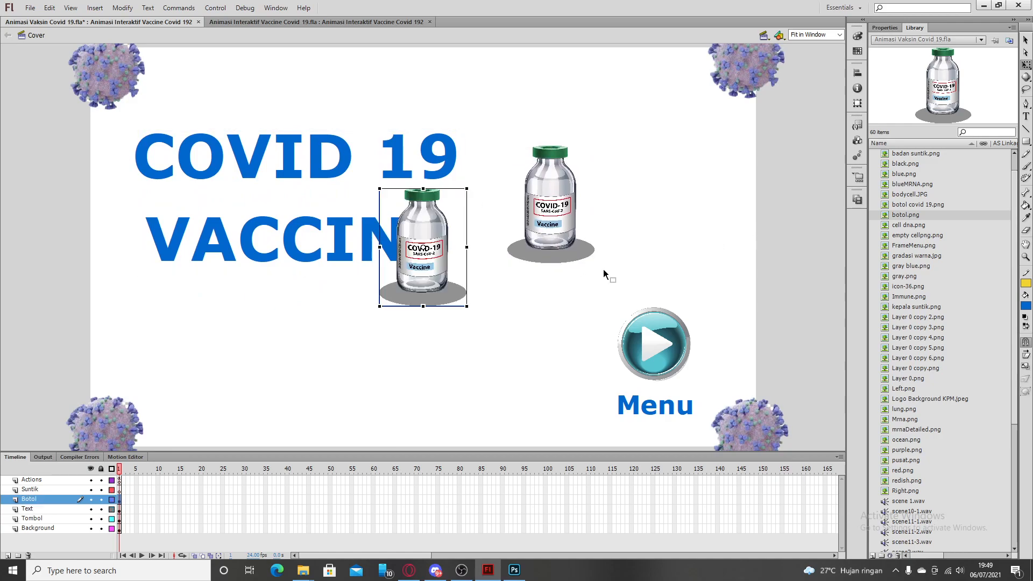
{"action": "left_click_drag", "start_coordinate": [431, 265], "coordinate": [661, 219]}
{"action": "left_click", "coordinate": [794, 218]}
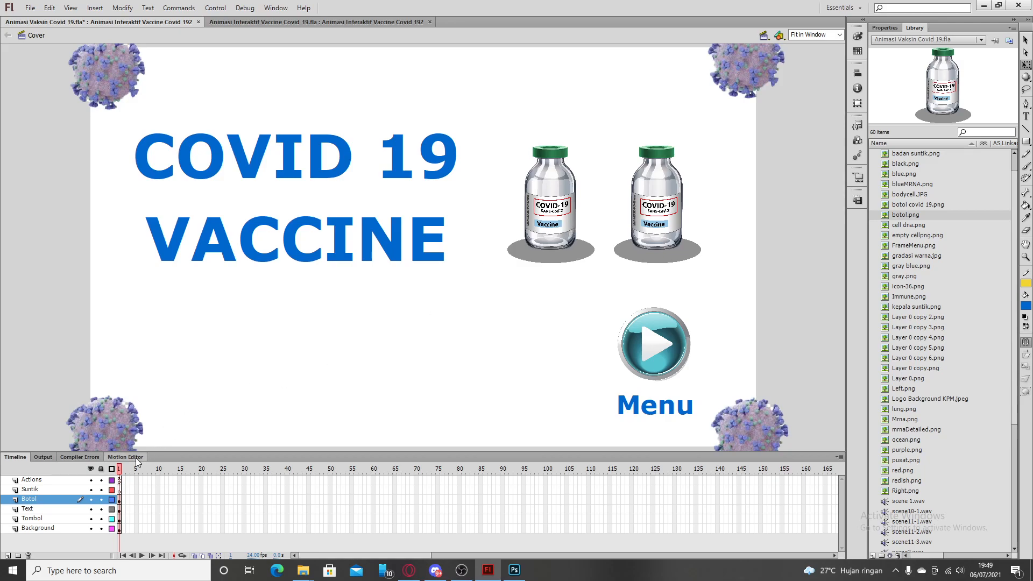
- Search the library for "suntik" and place badan suntik.png and kepala suntik.png together on the Suntik layer
{"action": "left_click", "coordinate": [37, 490]}
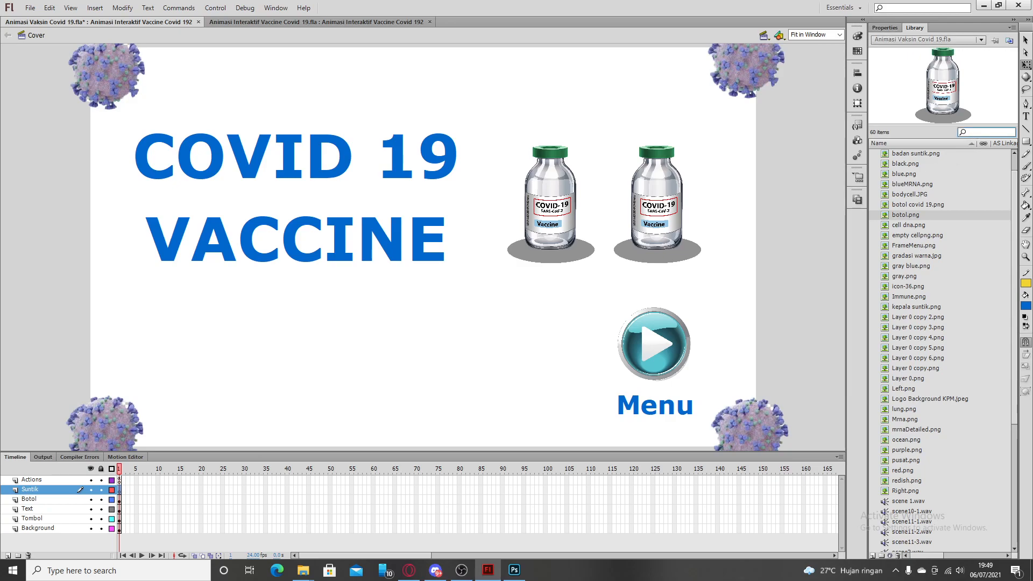
{"action": "type", "text": "suntik"}
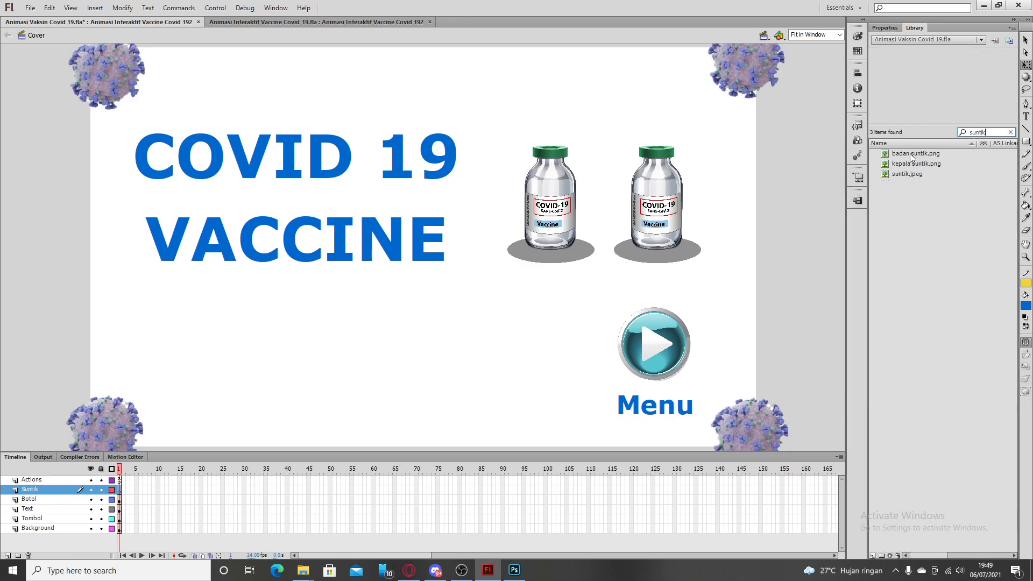
{"action": "left_click", "coordinate": [909, 154]}
{"action": "left_click", "coordinate": [910, 165]}
{"action": "left_click", "coordinate": [910, 174]}
{"action": "left_click", "coordinate": [910, 164]}
{"action": "left_click", "coordinate": [909, 154]}
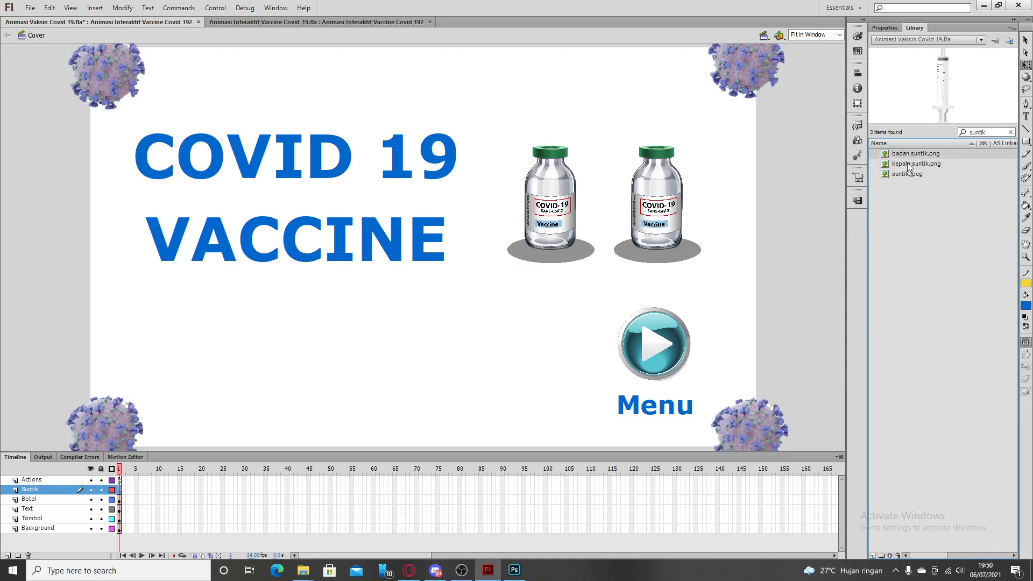
{"action": "left_click", "coordinate": [909, 164]}
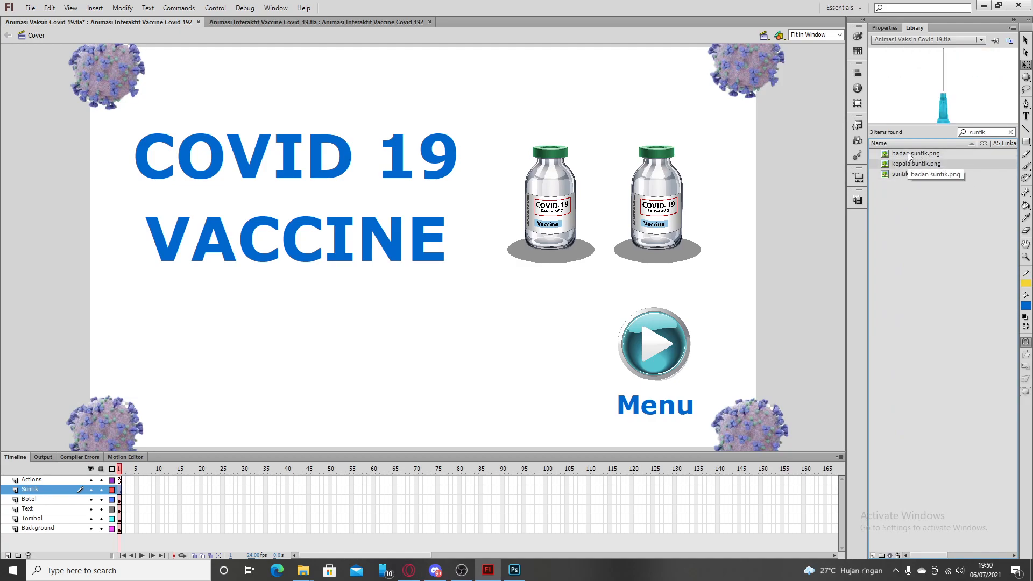
{"action": "left_click_drag", "start_coordinate": [906, 152], "coordinate": [442, 292]}
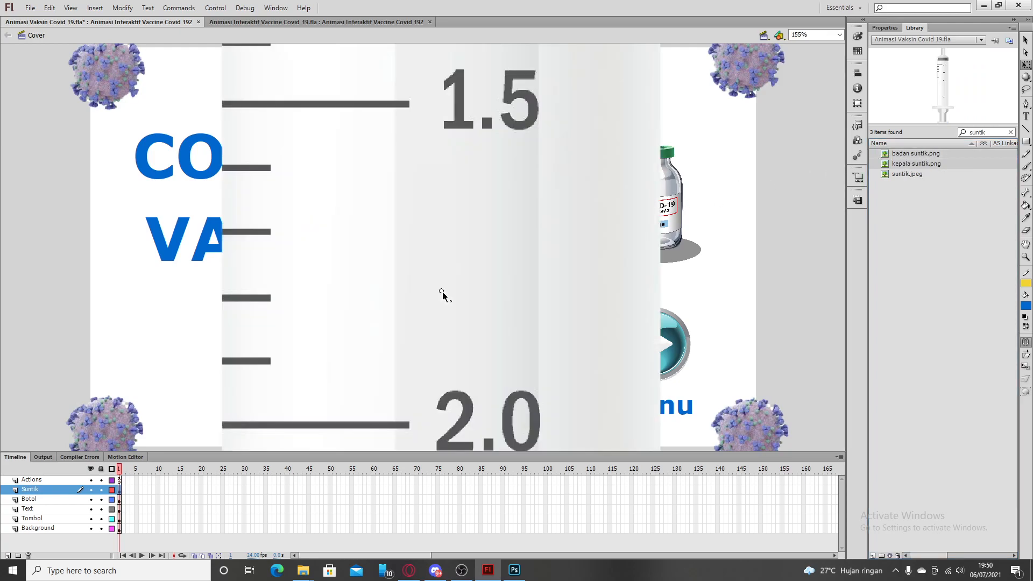
- Separate the two syringe images by moving the body down, and align the needle over the body's tip
{"action": "left_click", "coordinate": [839, 34]}
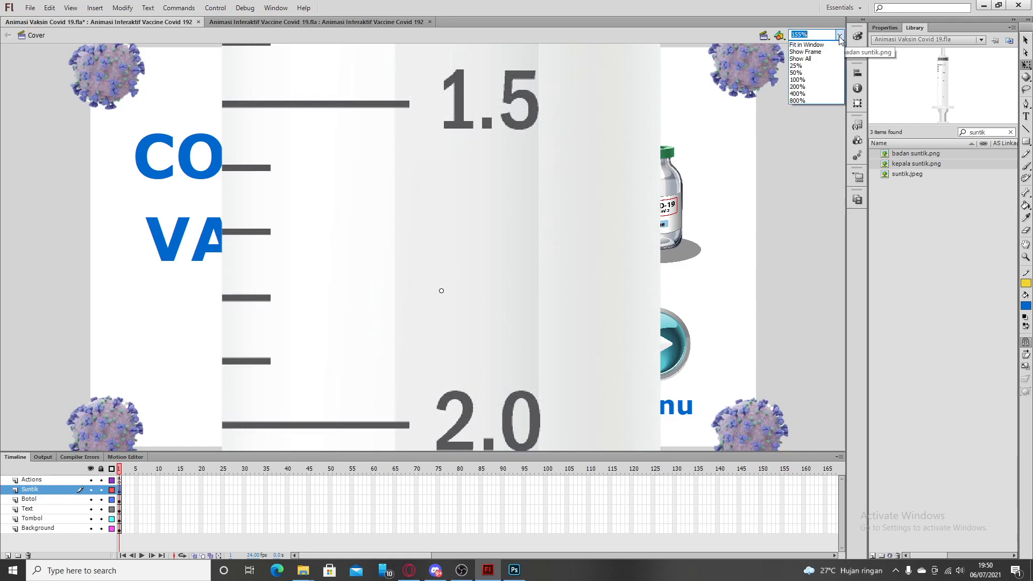
{"action": "left_click", "coordinate": [807, 61]}
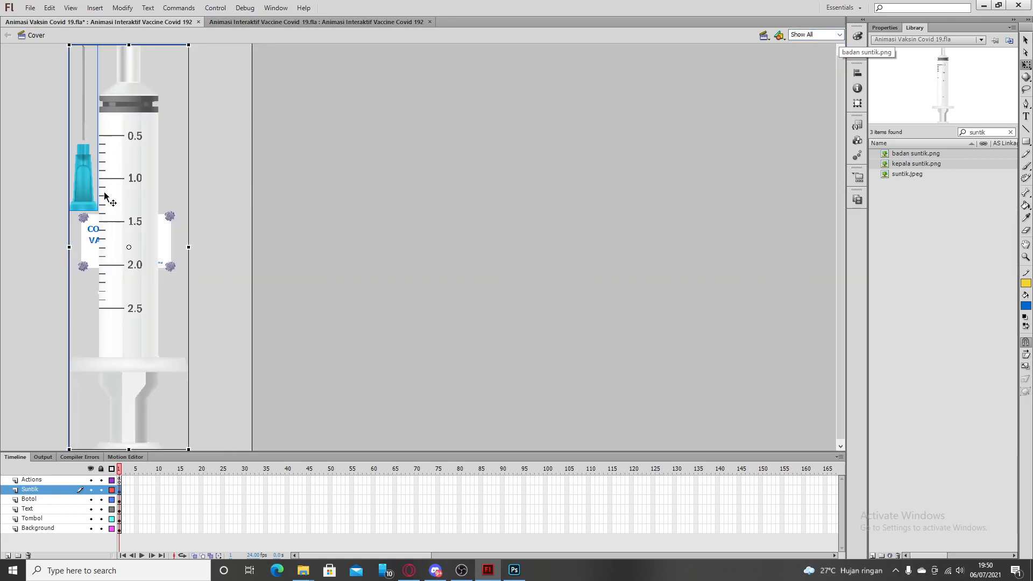
{"action": "left_click", "coordinate": [56, 202]}
{"action": "left_click_drag", "start_coordinate": [145, 156], "coordinate": [129, 269]}
{"action": "left_click", "coordinate": [86, 171]}
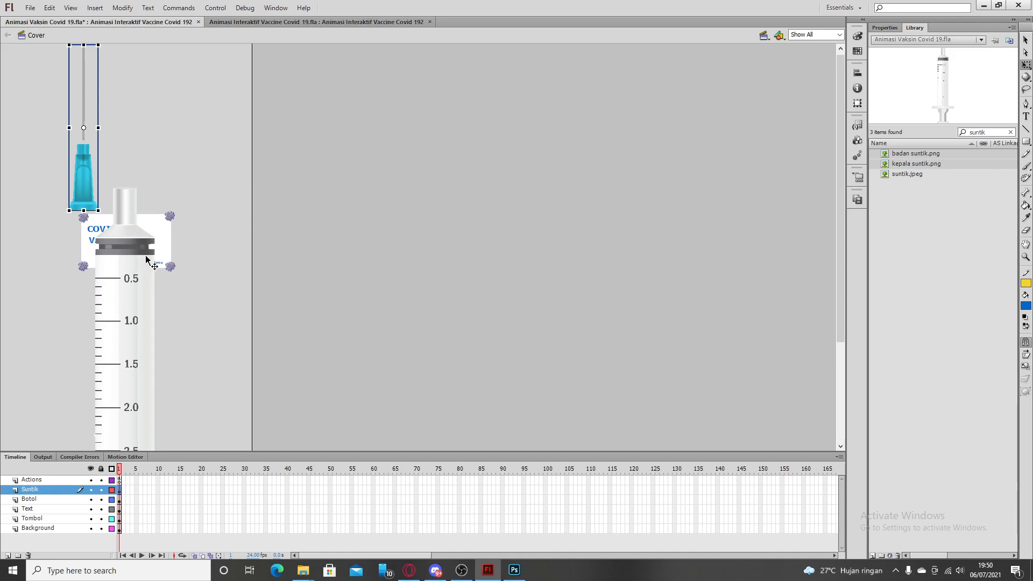
{"action": "left_click_drag", "start_coordinate": [89, 190], "coordinate": [126, 203]}
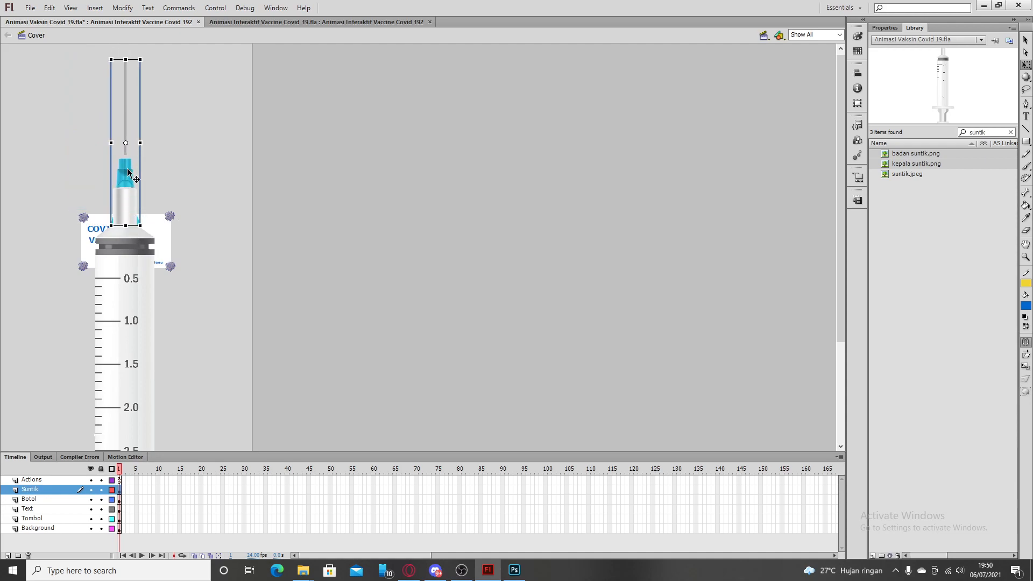
- Bring the needle image forward so it lies in front of the syringe body
{"action": "right_click", "coordinate": [127, 169]}
{"action": "mouse_move", "coordinate": [183, 321]}
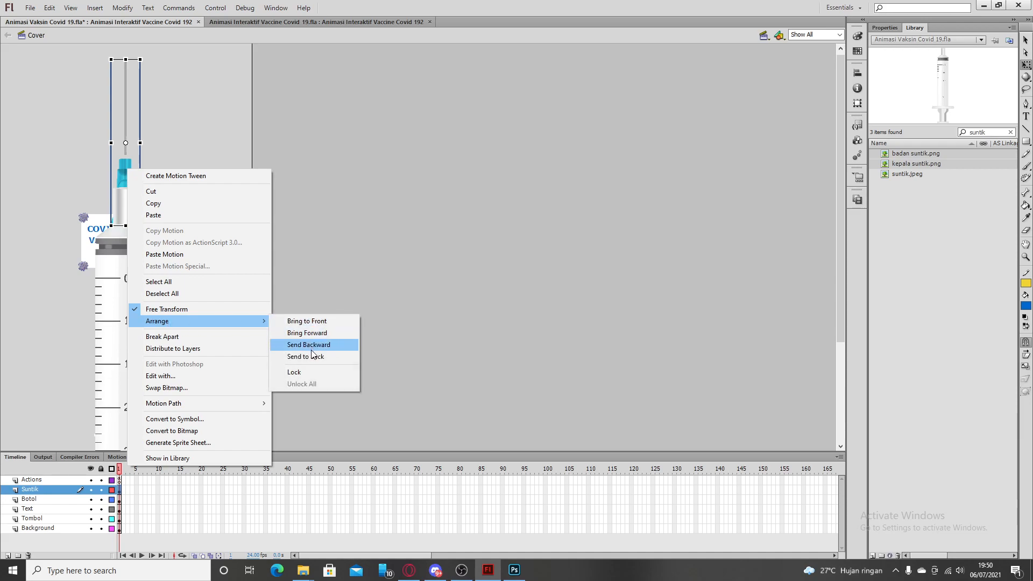
{"action": "left_click", "coordinate": [311, 334]}
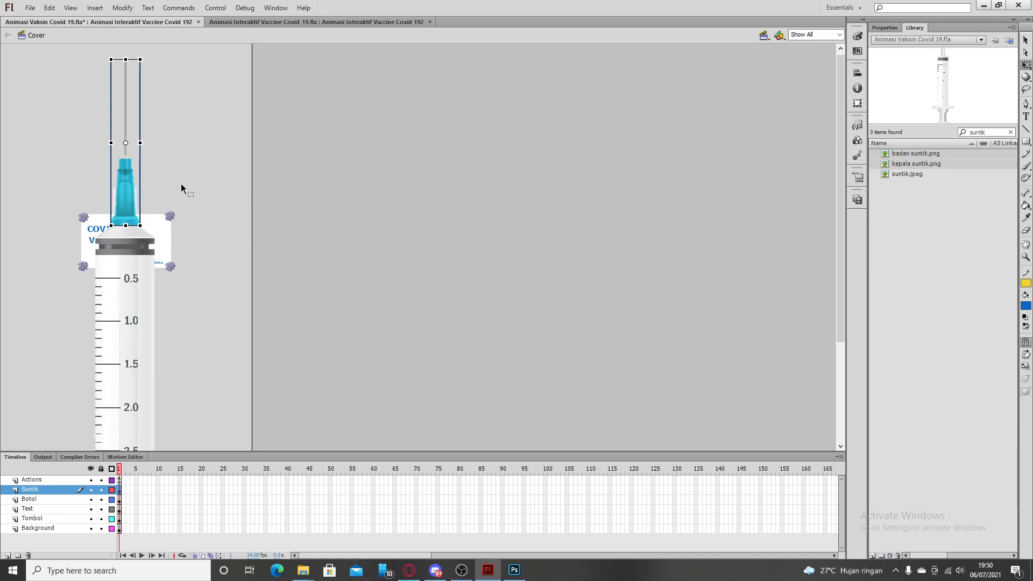
{"action": "left_click", "coordinate": [237, 247]}
{"action": "left_click", "coordinate": [127, 186]}
{"action": "left_click", "coordinate": [184, 181]}
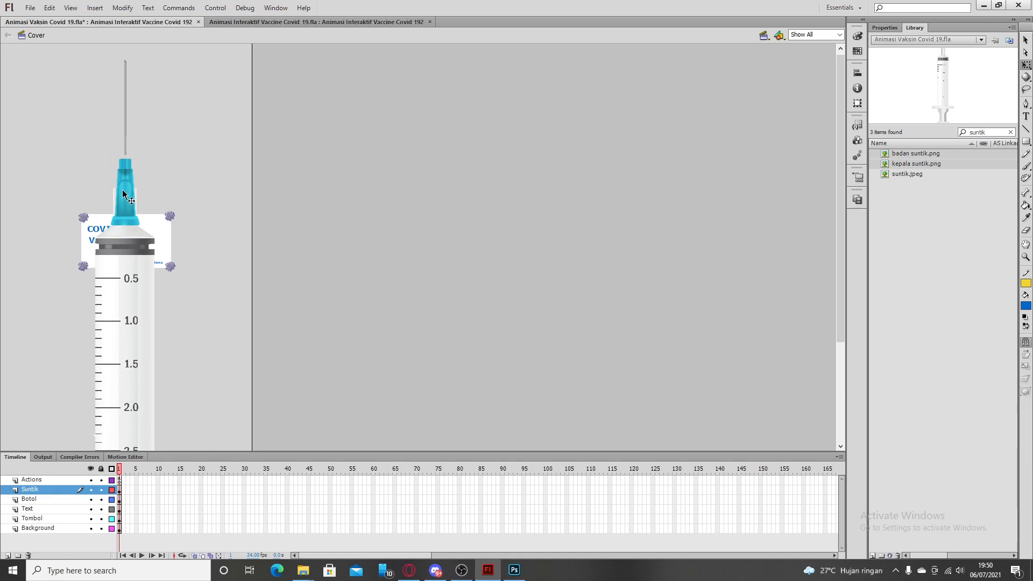
- Scale the needle and syringe body down together until they fit on the stage, below and left of the first bottle
{"action": "left_click", "coordinate": [127, 205]}
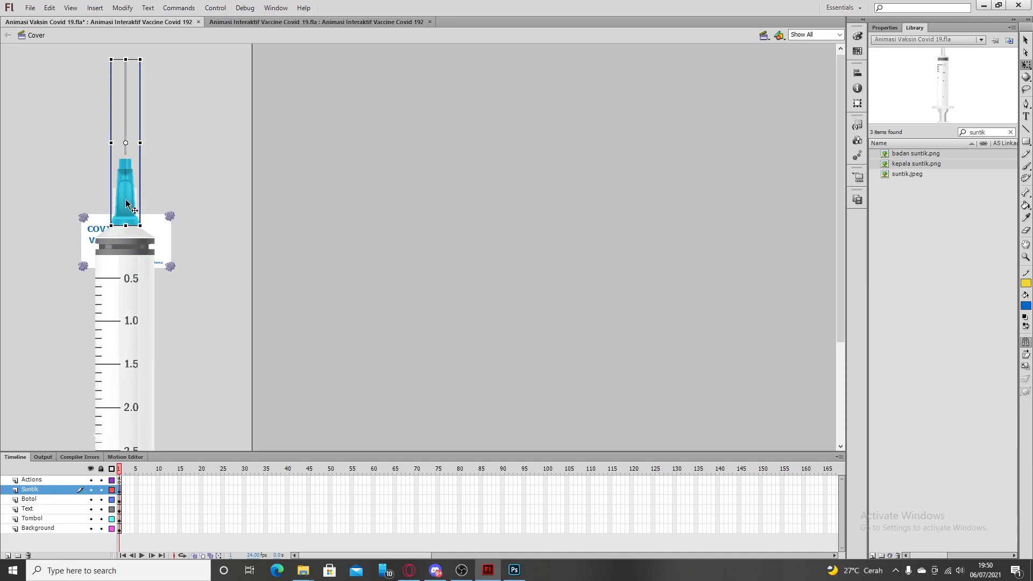
{"action": "left_click", "coordinate": [135, 334], "text": "shift"}
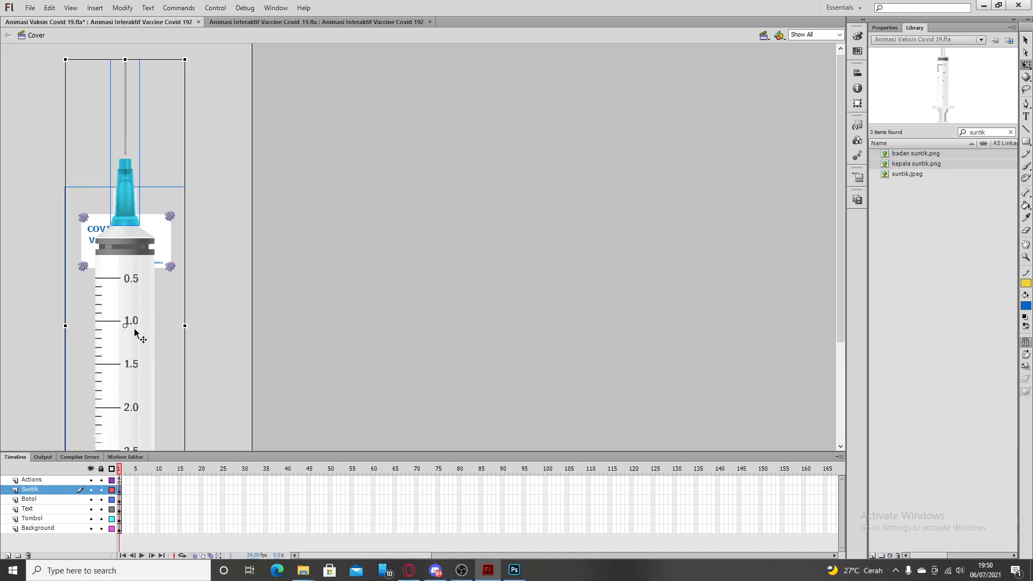
{"action": "left_click_drag", "start_coordinate": [184, 60], "coordinate": [129, 224]}
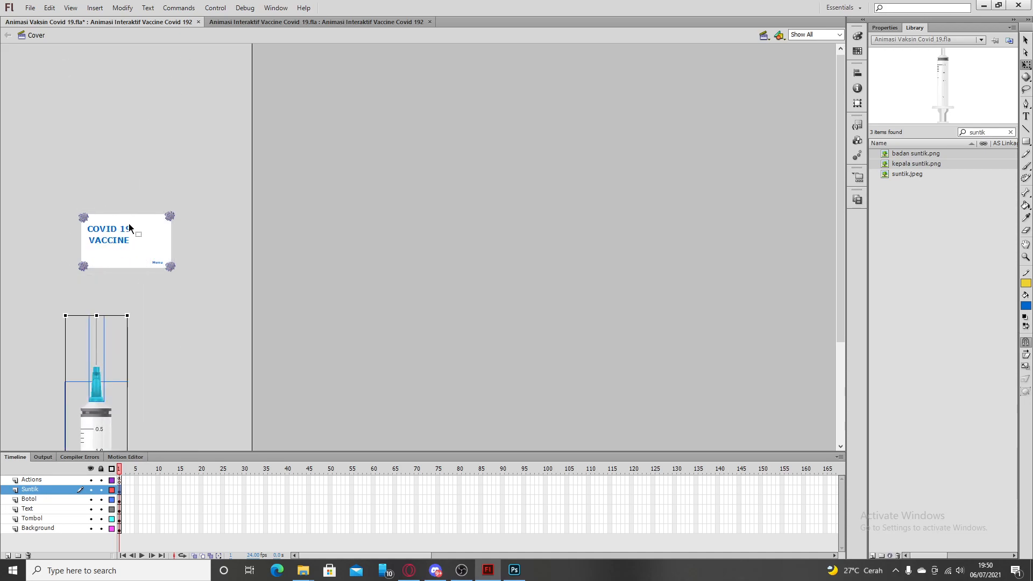
{"action": "left_click_drag", "start_coordinate": [90, 447], "coordinate": [118, 276]}
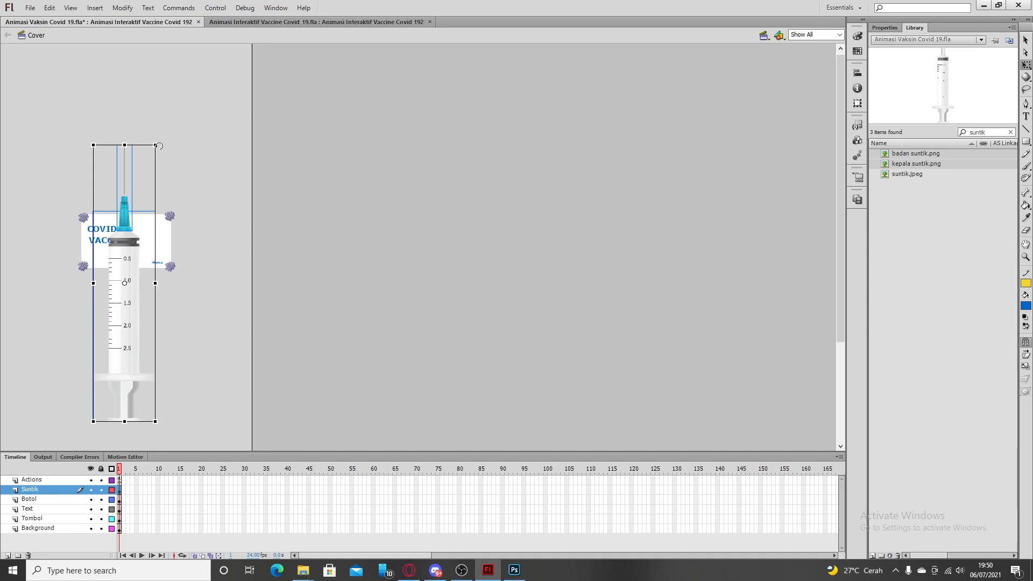
{"action": "left_click_drag", "start_coordinate": [156, 144], "coordinate": [119, 305]}
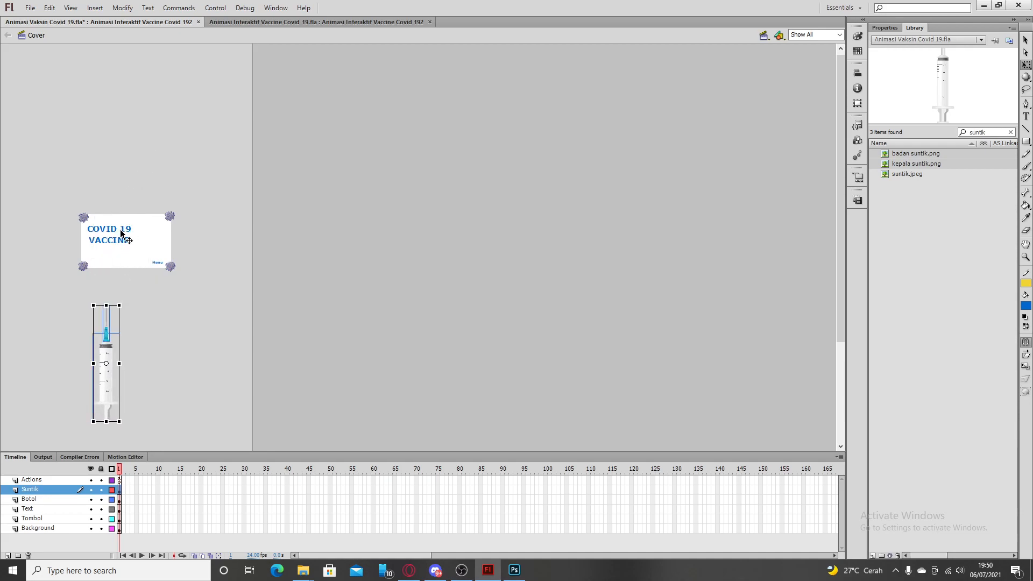
{"action": "left_click_drag", "start_coordinate": [106, 387], "coordinate": [141, 257]}
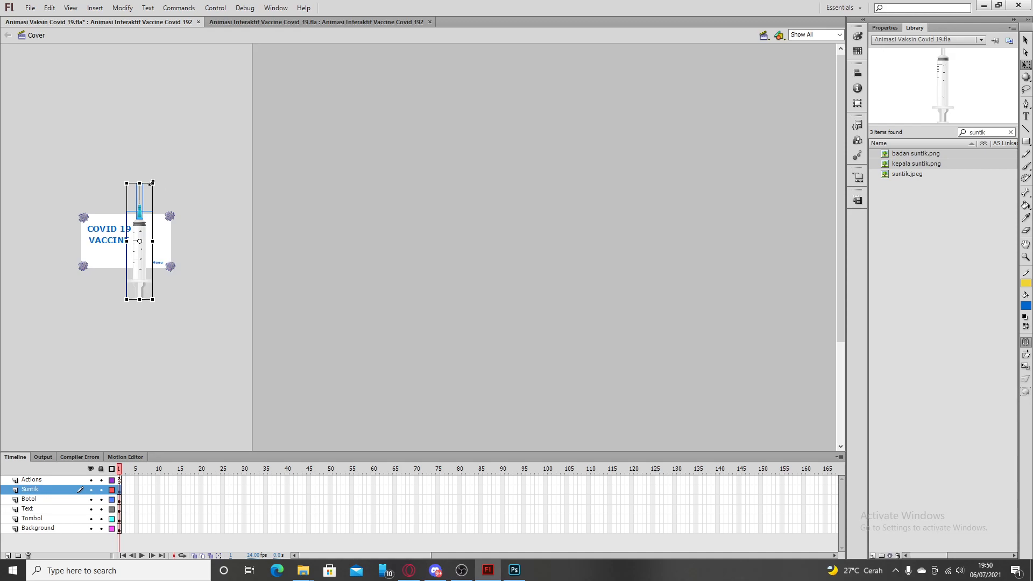
{"action": "left_click_drag", "start_coordinate": [152, 186], "coordinate": [137, 216]}
{"action": "left_click_drag", "start_coordinate": [133, 289], "coordinate": [141, 259]}
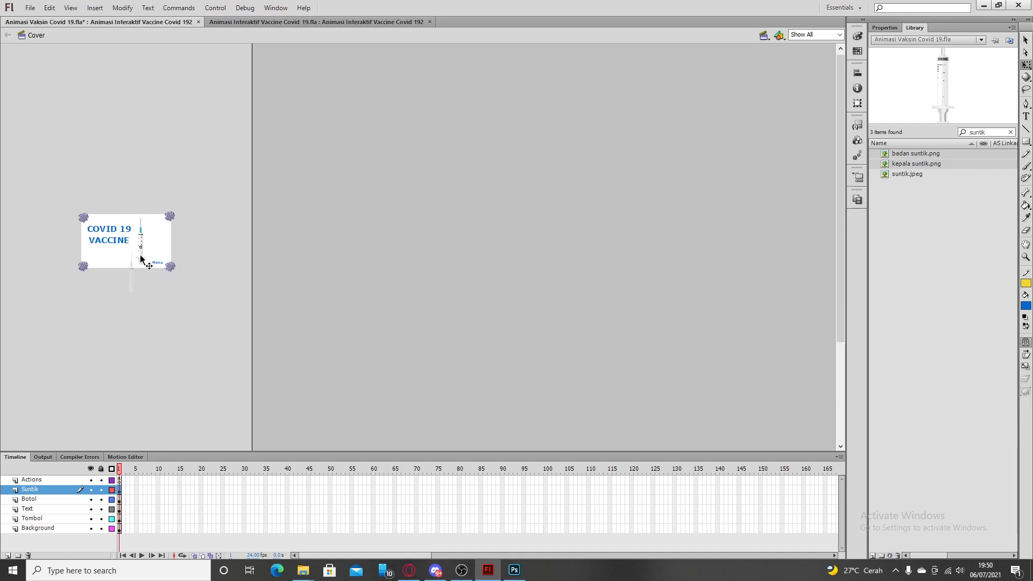
{"action": "left_click", "coordinate": [817, 35]}
{"action": "left_click", "coordinate": [804, 46]}
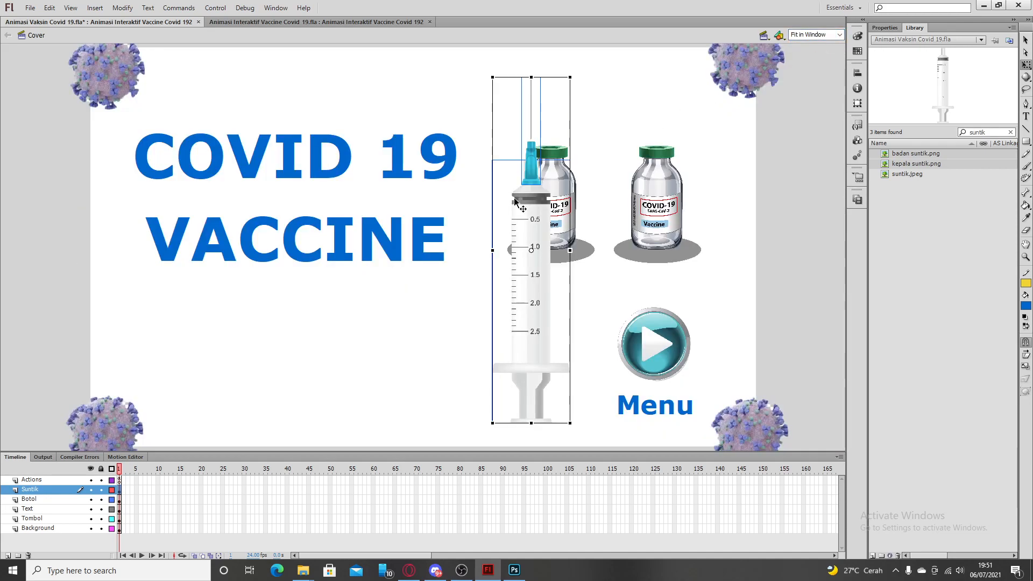
{"action": "left_click_drag", "start_coordinate": [571, 75], "coordinate": [531, 134]}
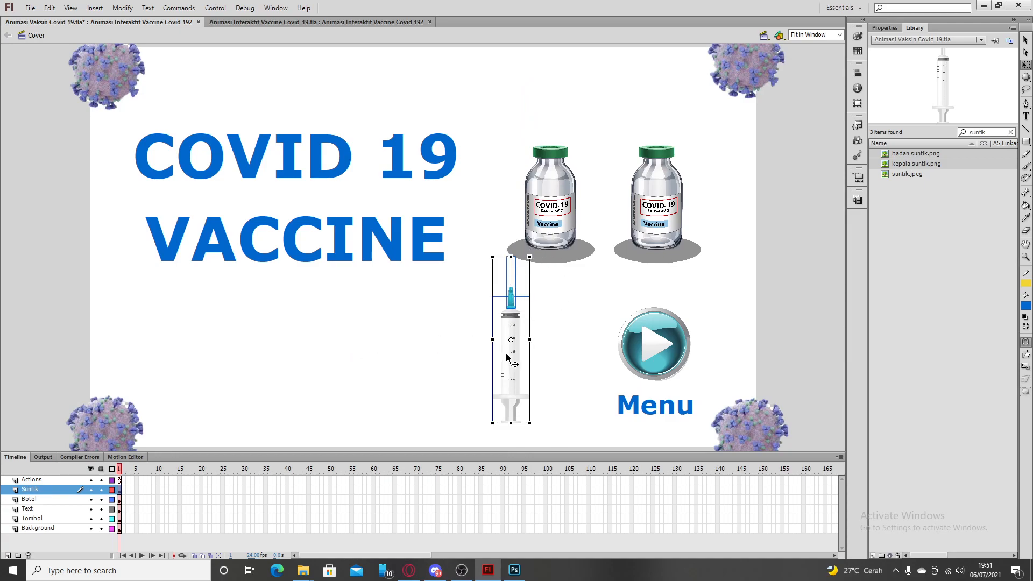
- Rotate the syringe 90° counterclockwise so the needle points left, enlarge it, and place it below the title
{"action": "left_click_drag", "start_coordinate": [533, 253], "coordinate": [401, 312]}
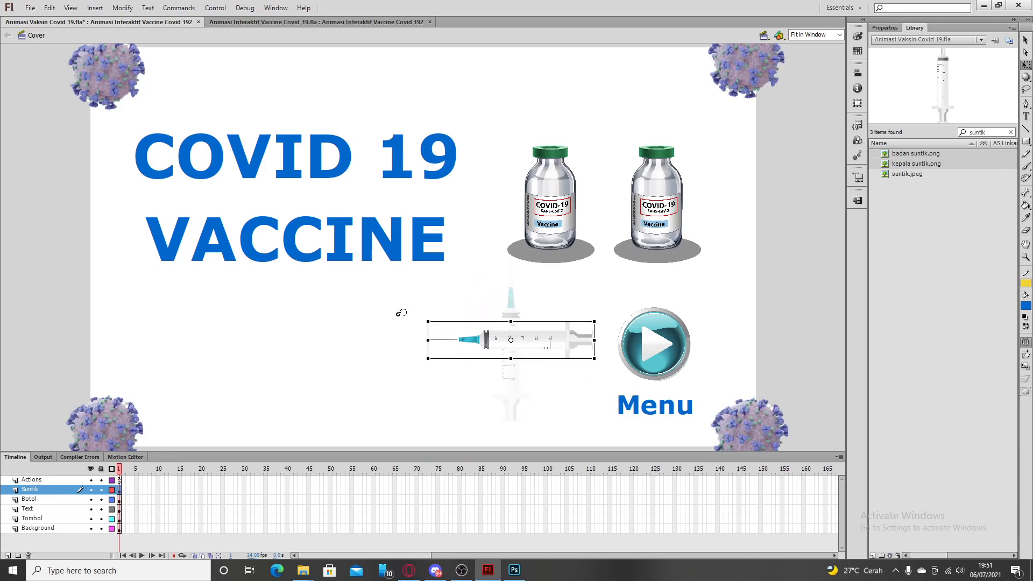
{"action": "left_click_drag", "start_coordinate": [539, 361], "coordinate": [410, 362]}
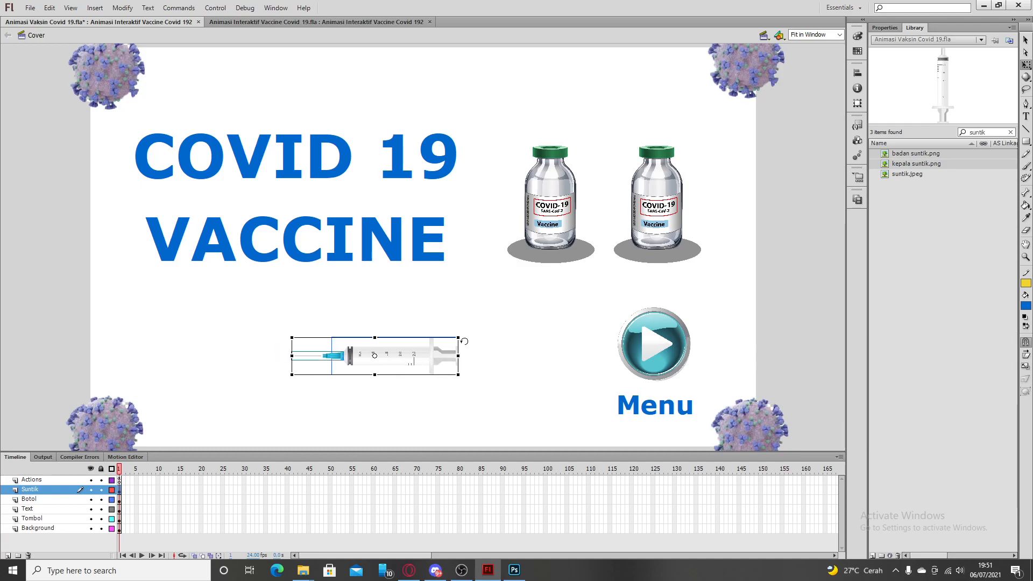
{"action": "left_click_drag", "start_coordinate": [457, 338], "coordinate": [531, 316]}
{"action": "left_click_drag", "start_coordinate": [481, 355], "coordinate": [458, 375]}
{"action": "left_click", "coordinate": [517, 330]}
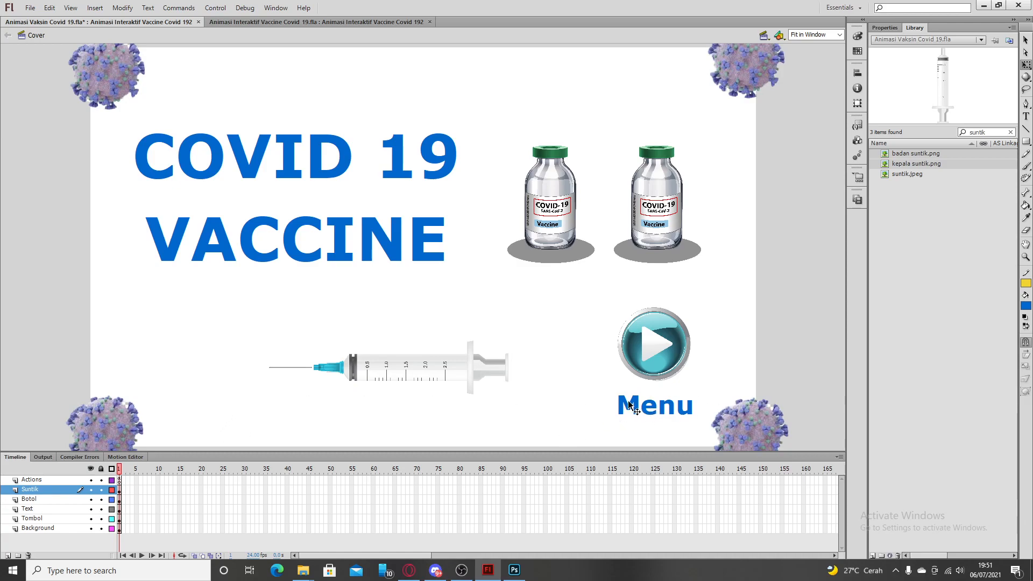
- Convert the play button image on the Tombol layer into a Button symbol named tombol-menu
{"action": "left_click", "coordinate": [38, 519]}
{"action": "left_click", "coordinate": [591, 374]}
{"action": "left_click", "coordinate": [644, 367]}
{"action": "right_click", "coordinate": [645, 367]}
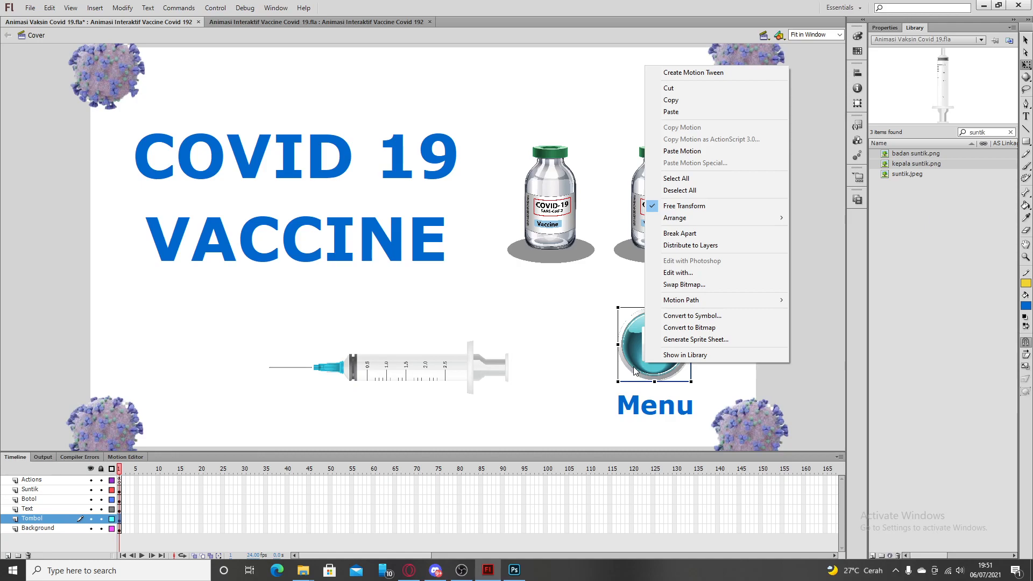
{"action": "left_click", "coordinate": [698, 318]}
{"action": "left_click", "coordinate": [430, 136]}
{"action": "left_click", "coordinate": [425, 159]}
{"action": "left_click", "coordinate": [489, 119]}
{"action": "key", "text": "ctrl+a"}
{"action": "key", "text": "BackSpace"}
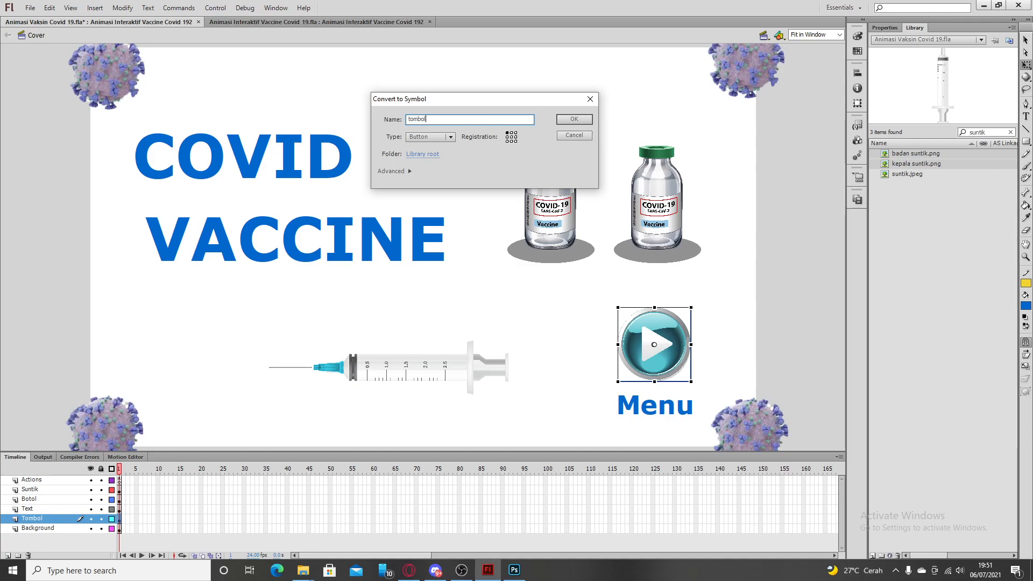
{"action": "key", "text": "Return"}
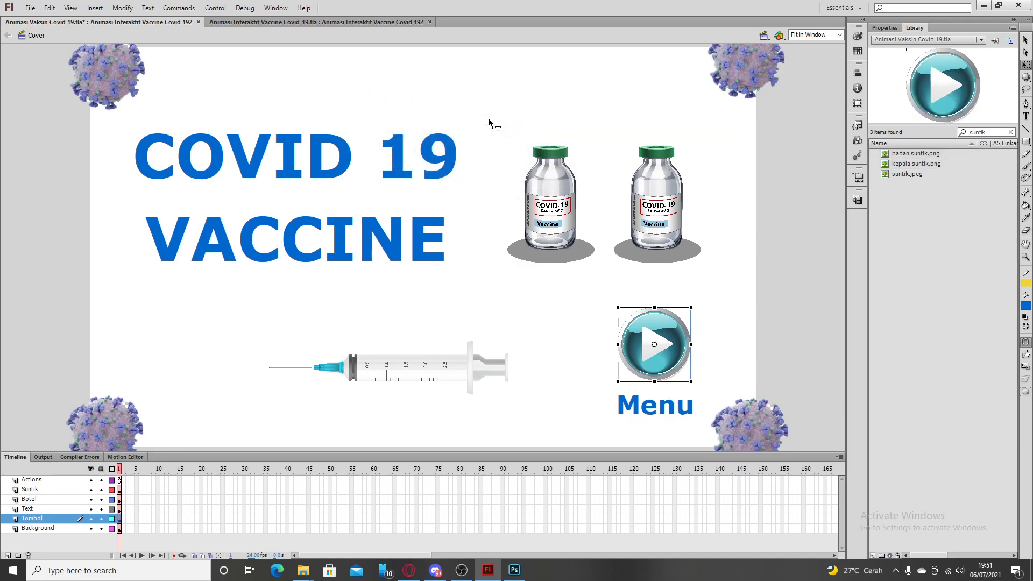
- Examine the play button symbol's own timeline and its Up state, then return to the Cover scene
{"action": "right_click", "coordinate": [655, 364]}
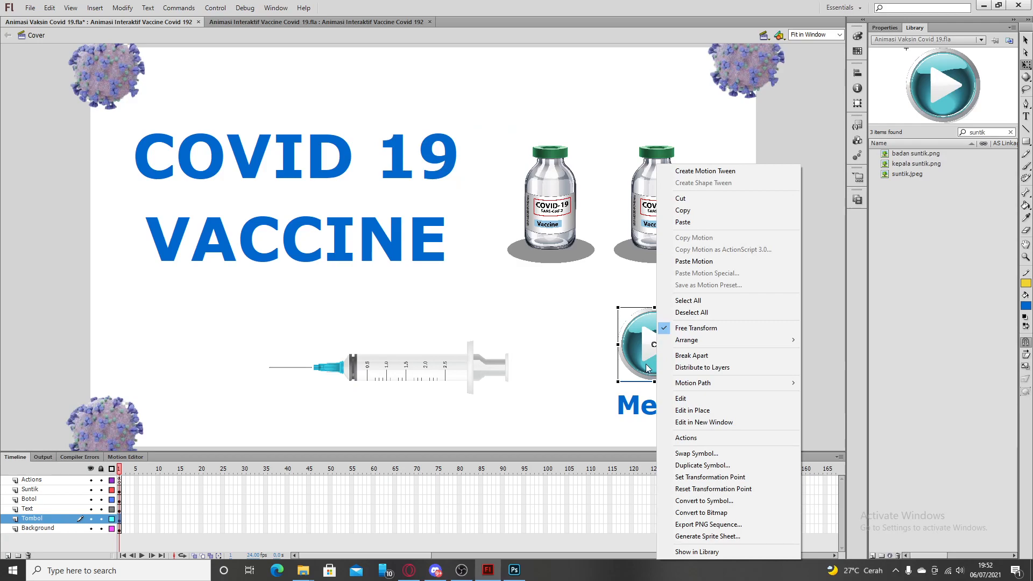
{"action": "left_click", "coordinate": [647, 368]}
{"action": "double_click", "coordinate": [664, 370]}
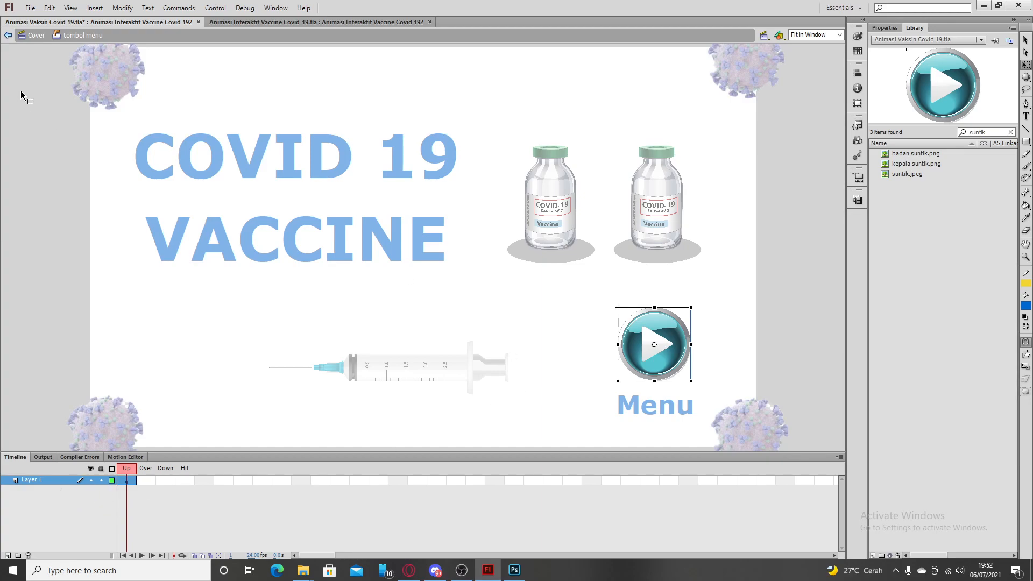
{"action": "left_click", "coordinate": [8, 36]}
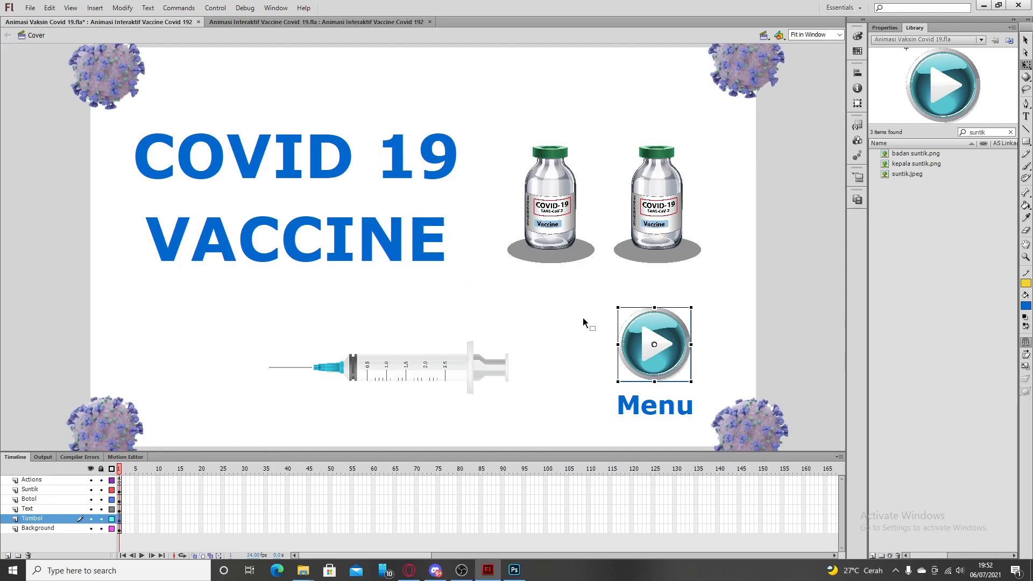
{"action": "double_click", "coordinate": [662, 368]}
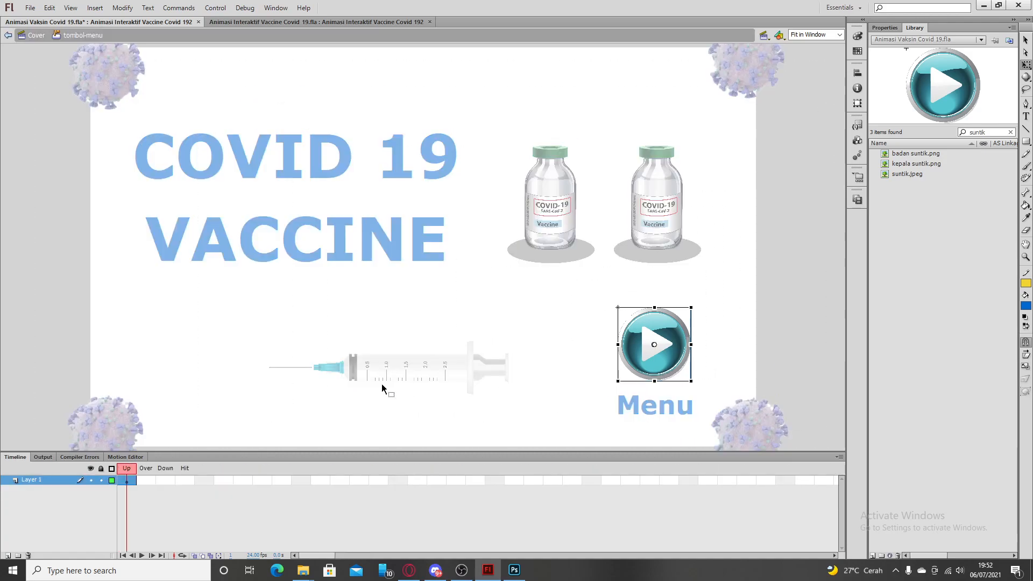
{"action": "left_click", "coordinate": [126, 470]}
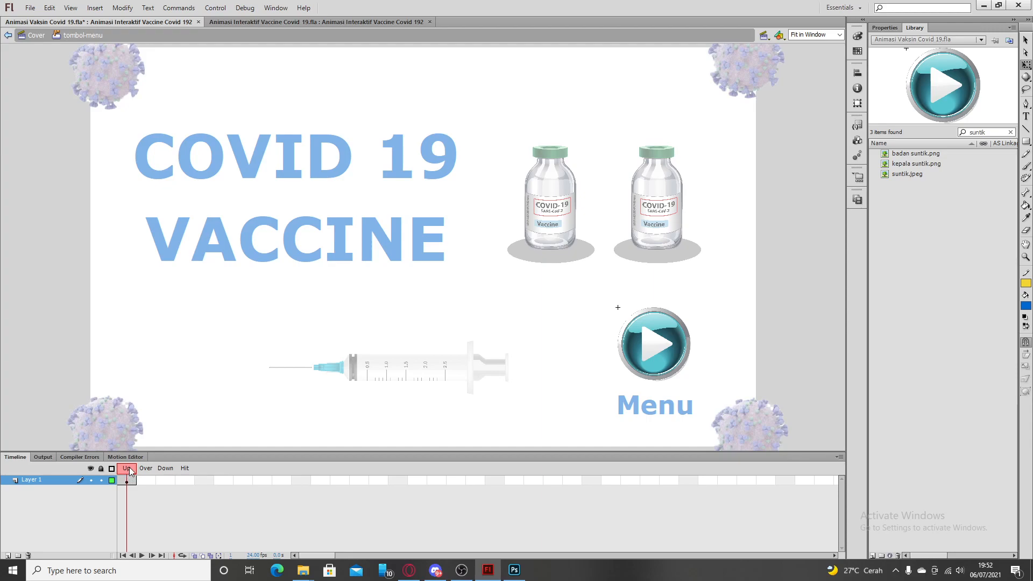
{"action": "left_click", "coordinate": [7, 35]}
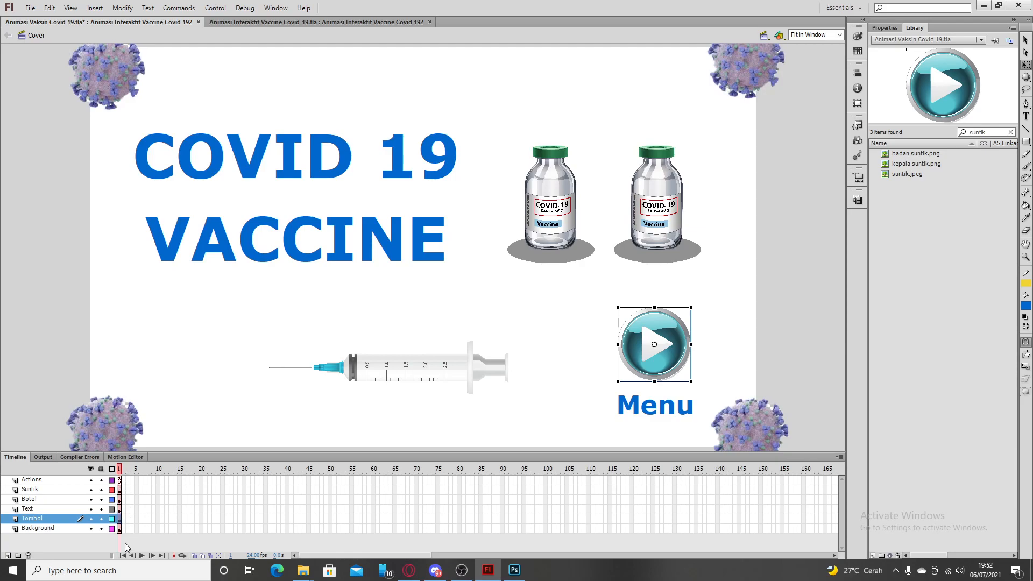
{"action": "left_click", "coordinate": [120, 519]}
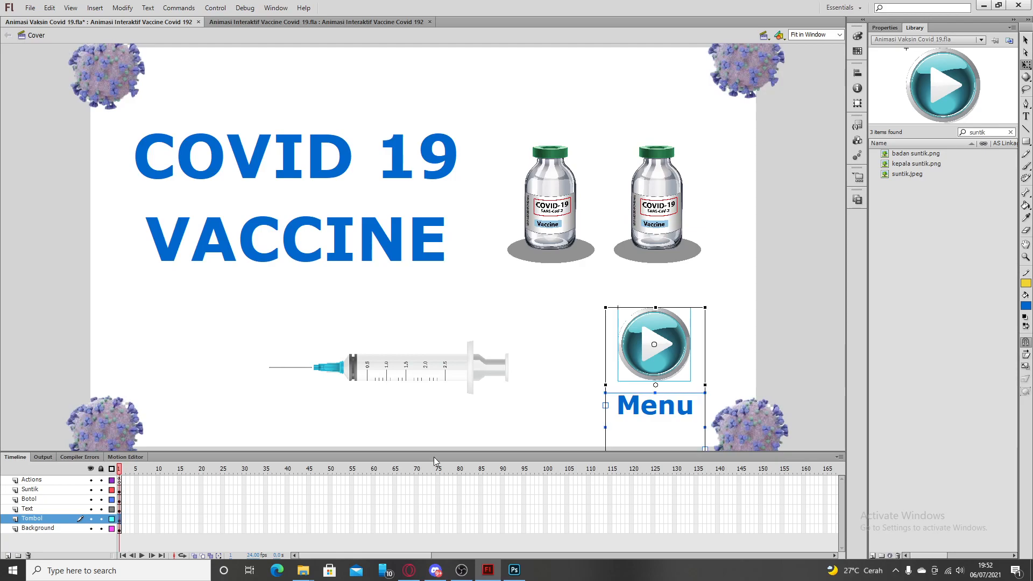
- Insert keyframes for the Over, Down and Hit states inside the play button symbol
{"action": "double_click", "coordinate": [637, 367]}
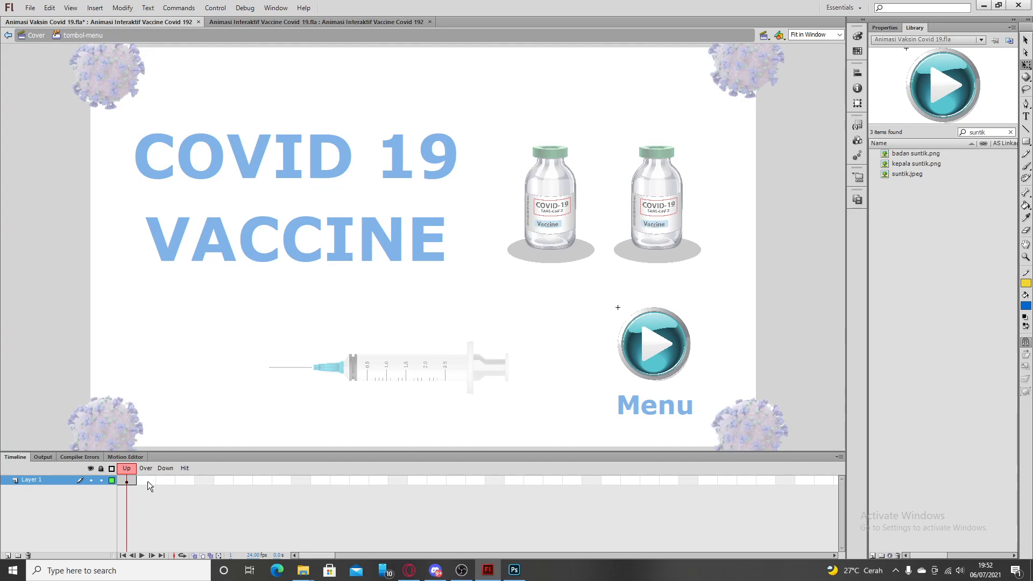
{"action": "right_click", "coordinate": [148, 482]}
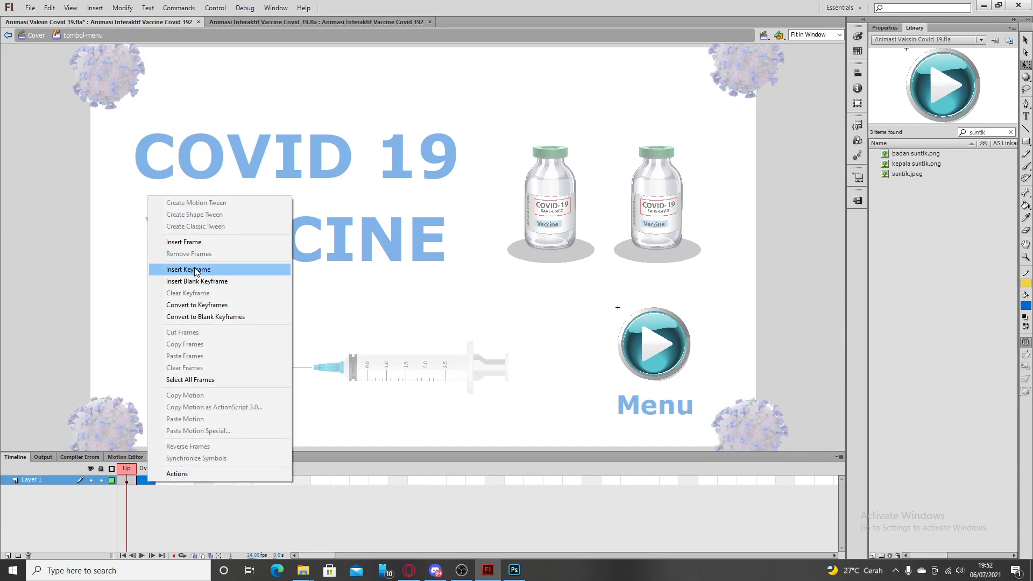
{"action": "left_click", "coordinate": [194, 269]}
{"action": "right_click", "coordinate": [165, 480]}
{"action": "left_click", "coordinate": [215, 269]}
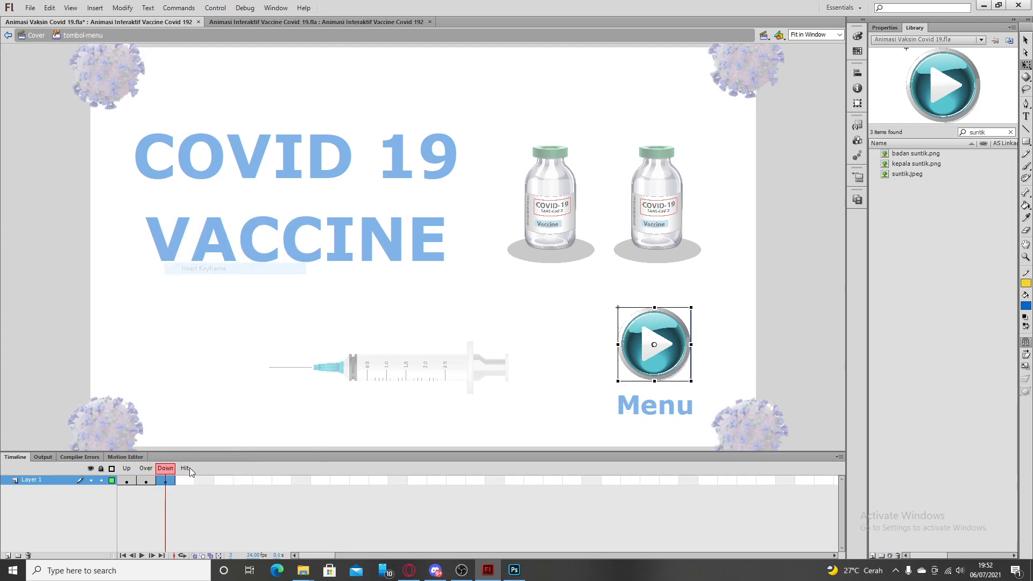
{"action": "right_click", "coordinate": [185, 482]}
{"action": "left_click", "coordinate": [242, 268]}
{"action": "left_click", "coordinate": [199, 506]}
- Scale the play button down slightly about its centre in the Down state, and return to the Cover scene
{"action": "left_click_drag", "start_coordinate": [185, 469], "coordinate": [158, 469]}
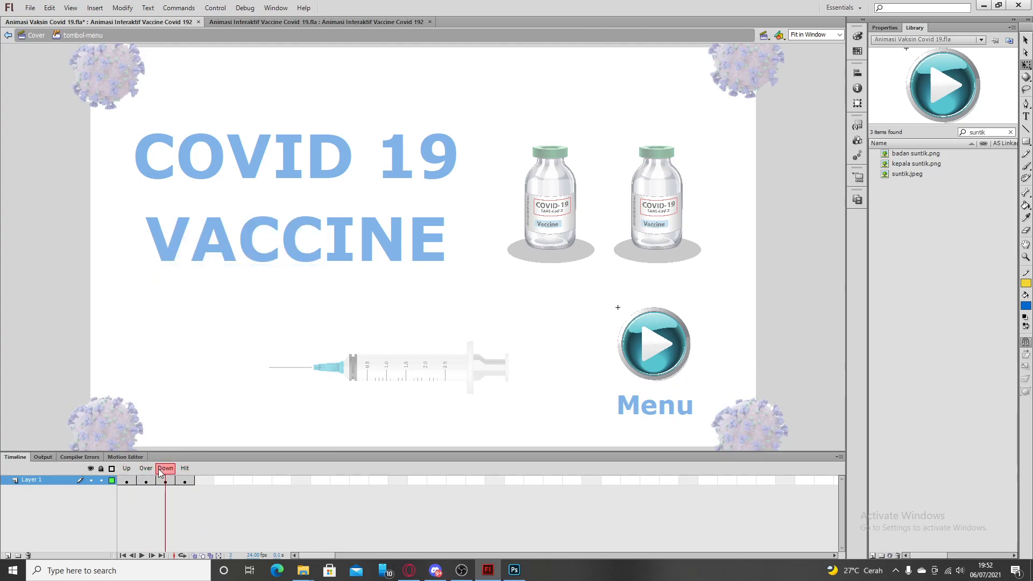
{"action": "left_click", "coordinate": [629, 353]}
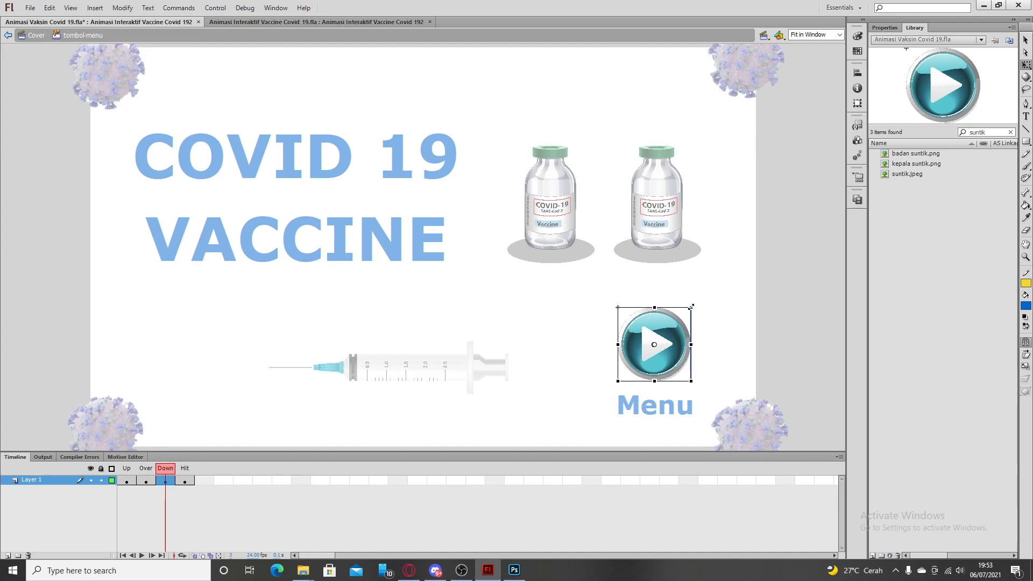
{"action": "left_click_drag", "start_coordinate": [691, 306], "coordinate": [687, 311]}
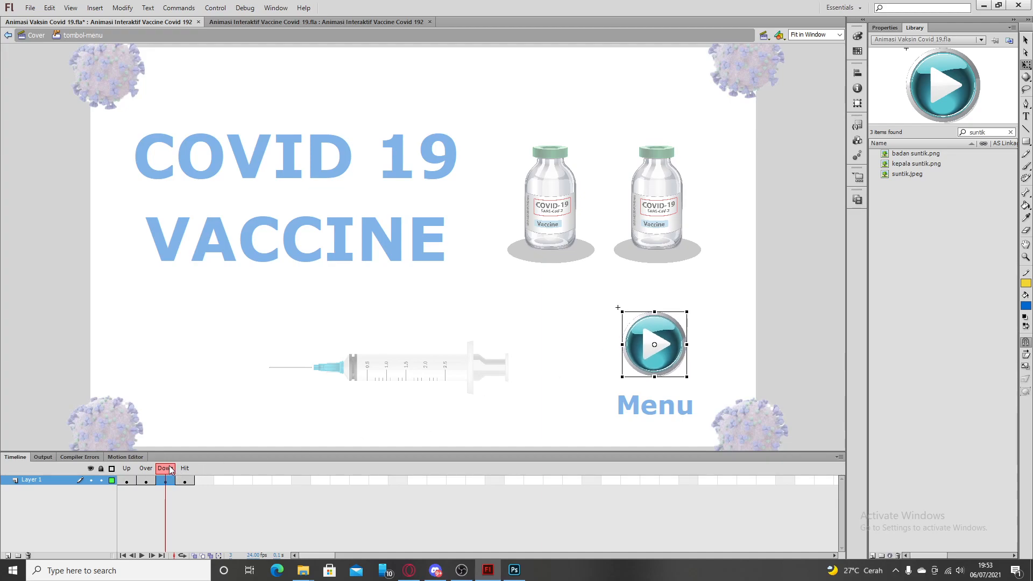
{"action": "left_click", "coordinate": [195, 507]}
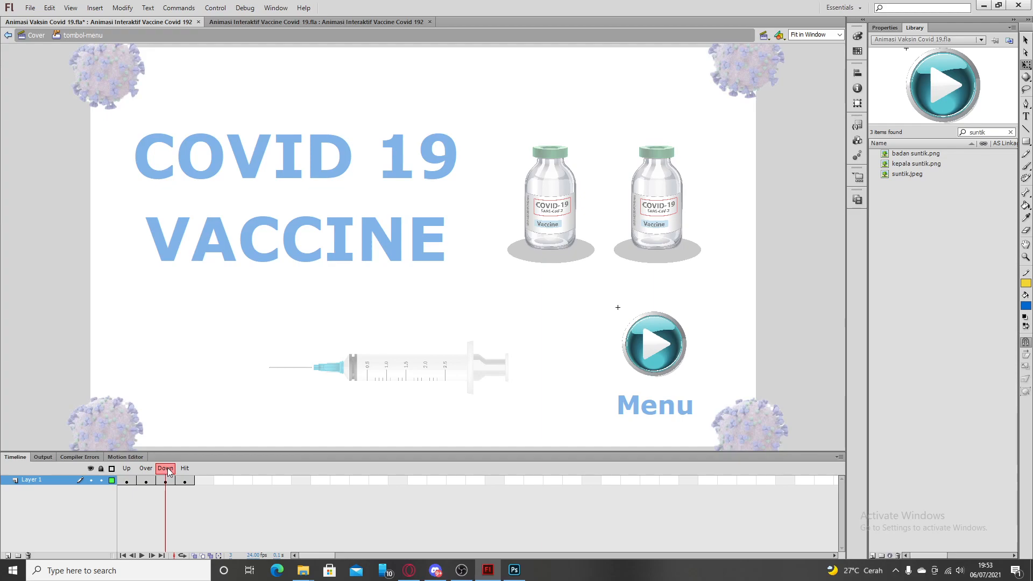
{"action": "mouse_move", "coordinate": [168, 468]}
{"action": "left_mouse_down"}
{"action": "mouse_move", "coordinate": [133, 467]}
{"action": "mouse_move", "coordinate": [185, 467]}
{"action": "left_mouse_up"}
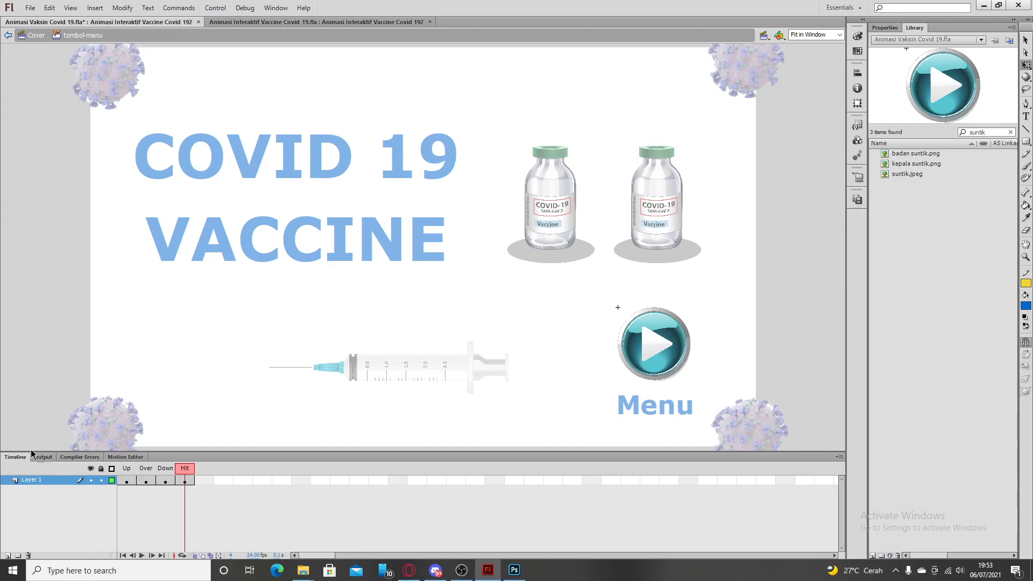
{"action": "left_click", "coordinate": [7, 36]}
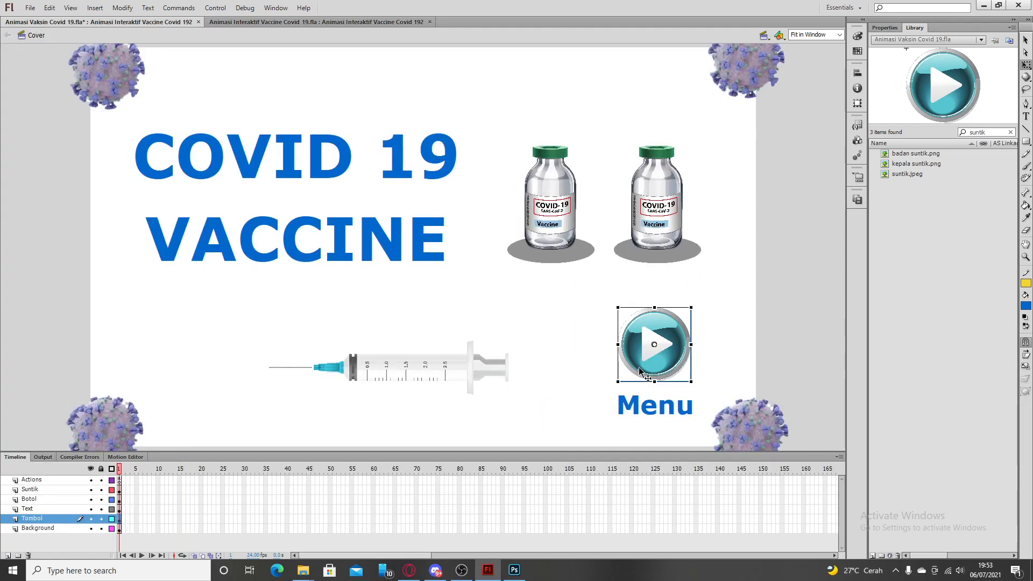
- Test the movie to try out the play button, close the preview, and save the file
{"action": "left_click", "coordinate": [572, 360]}
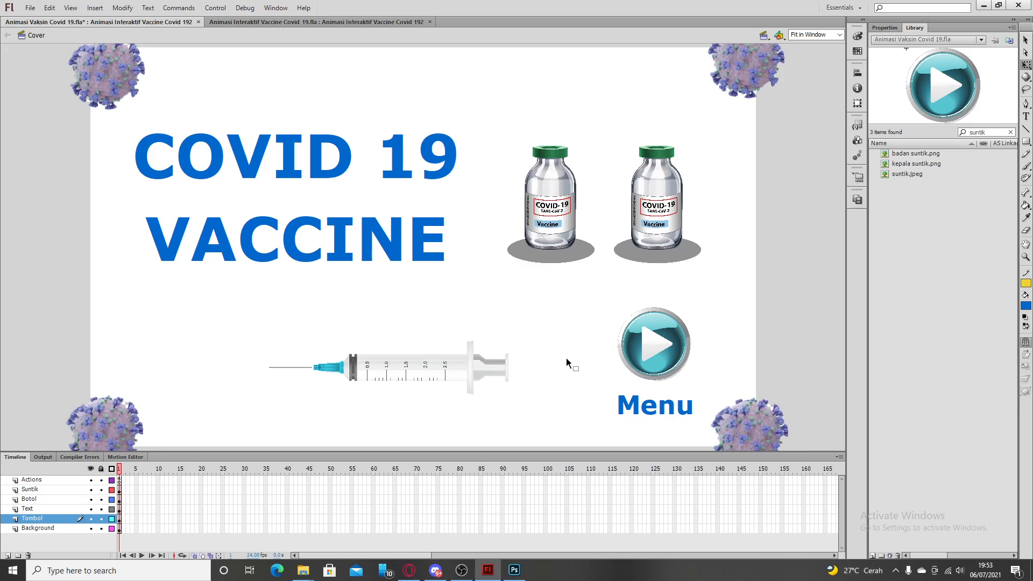
{"action": "key", "text": "ctrl+Return"}
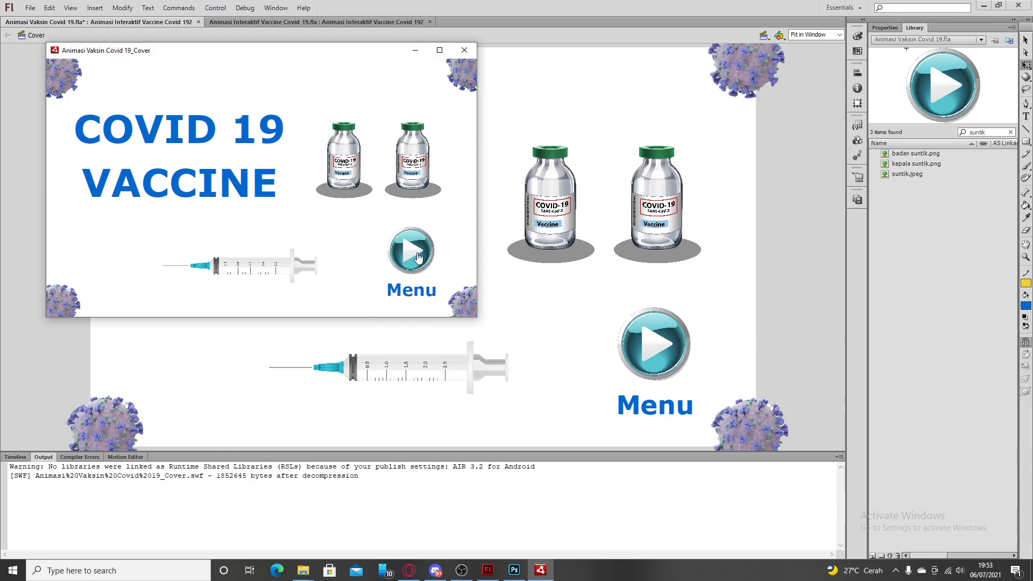
{"action": "left_click", "coordinate": [465, 50]}
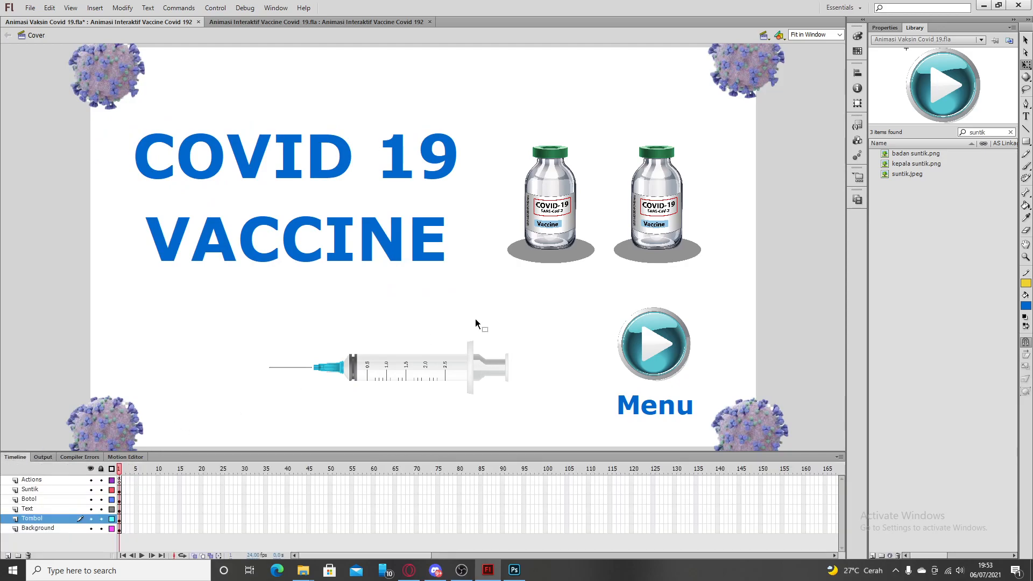
{"action": "left_click", "coordinate": [39, 529]}
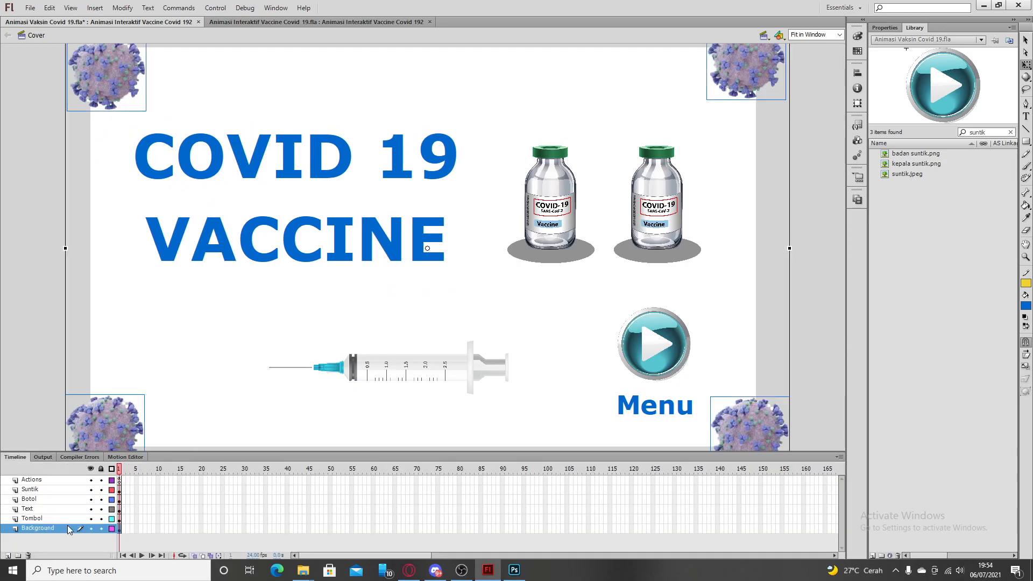
{"action": "key", "text": "ctrl+s"}
- Convert the four corner viruses on the Background layer together into a Movie Clip symbol named GroupSelCovid-menu
{"action": "left_click", "coordinate": [814, 375]}
{"action": "left_click", "coordinate": [755, 428]}
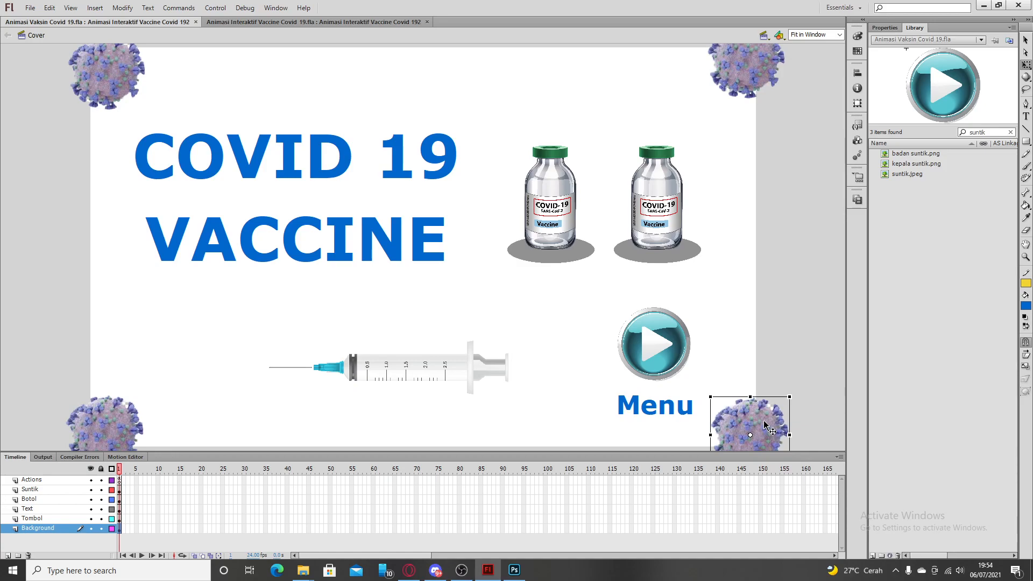
{"action": "right_click", "coordinate": [765, 425]}
{"action": "key", "text": "Escape"}
{"action": "left_click", "coordinate": [745, 74], "text": "shift"}
{"action": "left_click", "coordinate": [116, 93], "text": "shift"}
{"action": "left_click", "coordinate": [97, 424], "text": "shift"}
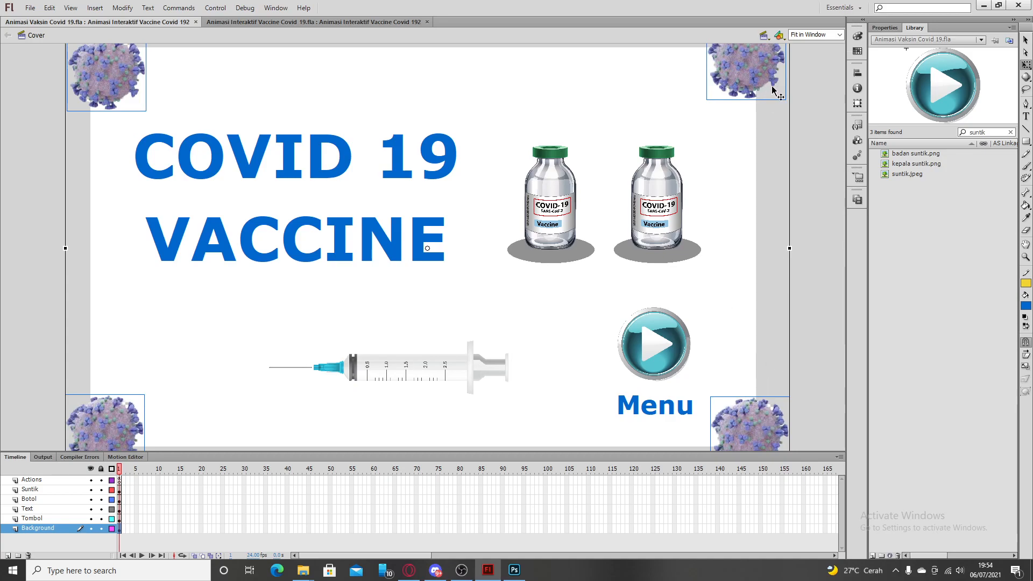
{"action": "right_click", "coordinate": [102, 414]}
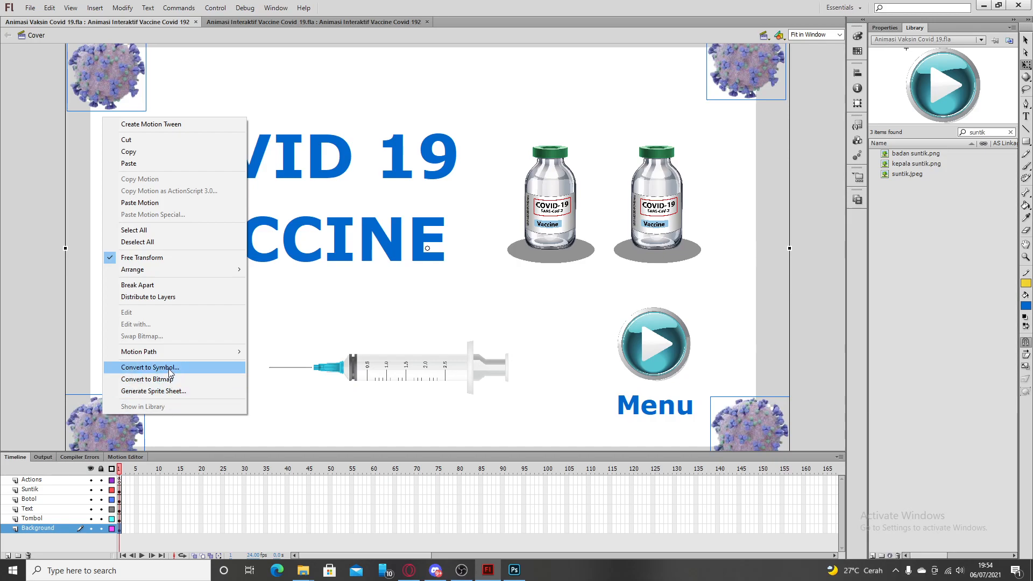
{"action": "left_click", "coordinate": [169, 368]}
{"action": "left_click", "coordinate": [438, 138]}
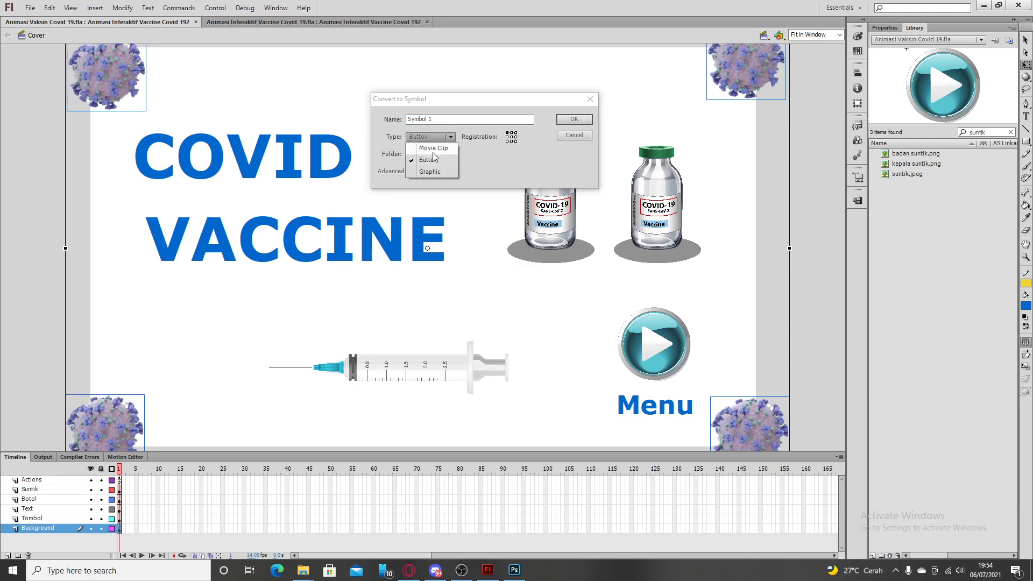
{"action": "left_click", "coordinate": [433, 148]}
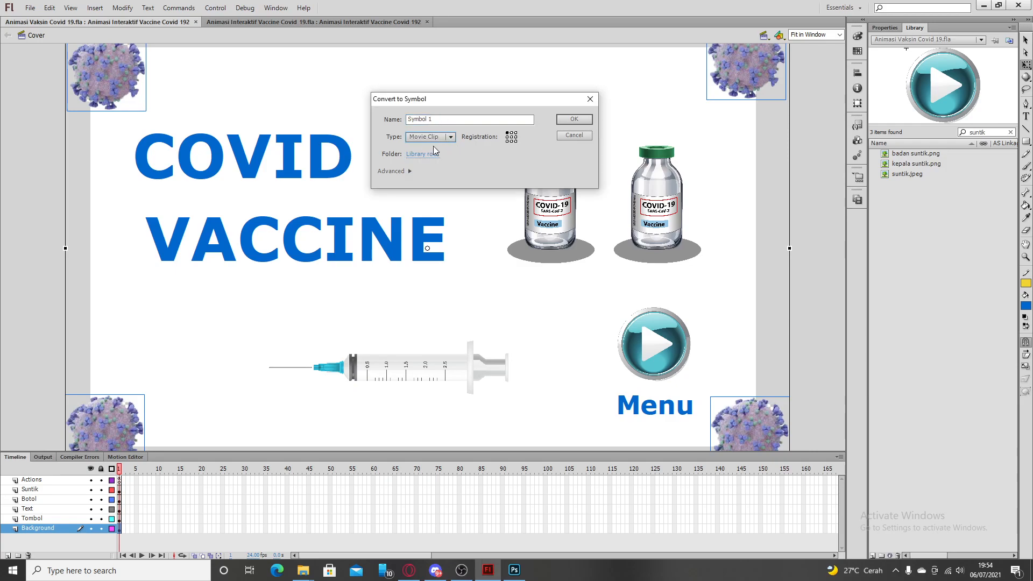
{"action": "left_click", "coordinate": [449, 121]}
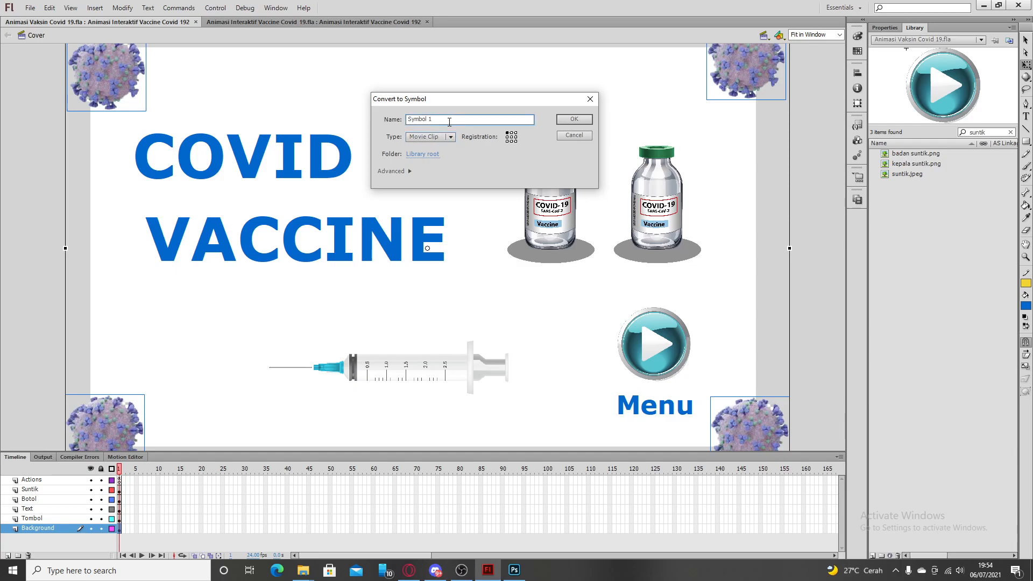
{"action": "key", "text": "ctrl+a"}
{"action": "key", "text": "BackSpace"}
{"action": "key", "text": "BackSpace"}
{"action": "left_click", "coordinate": [564, 119]}
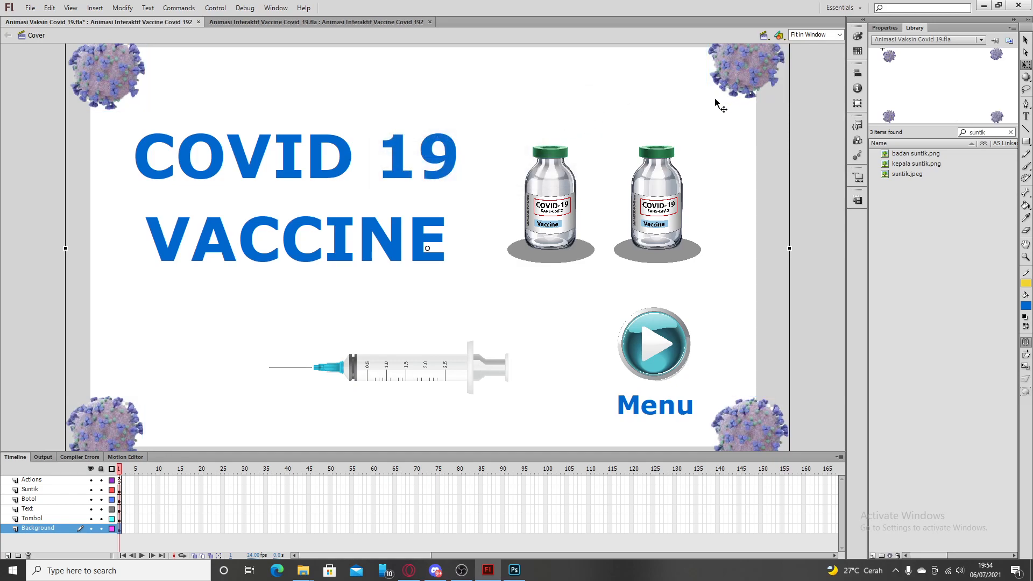
- Enter the GroupSelCovid-menu symbol and create a motion tween on the lower-right corner virus, accepting its conversion to a symbol
{"action": "double_click", "coordinate": [753, 82]}
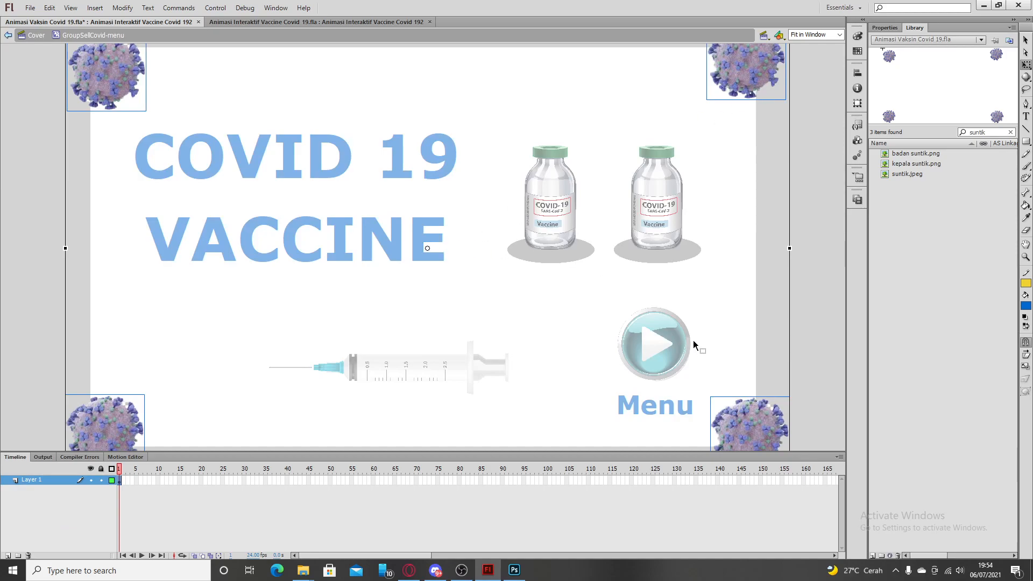
{"action": "left_click", "coordinate": [806, 328]}
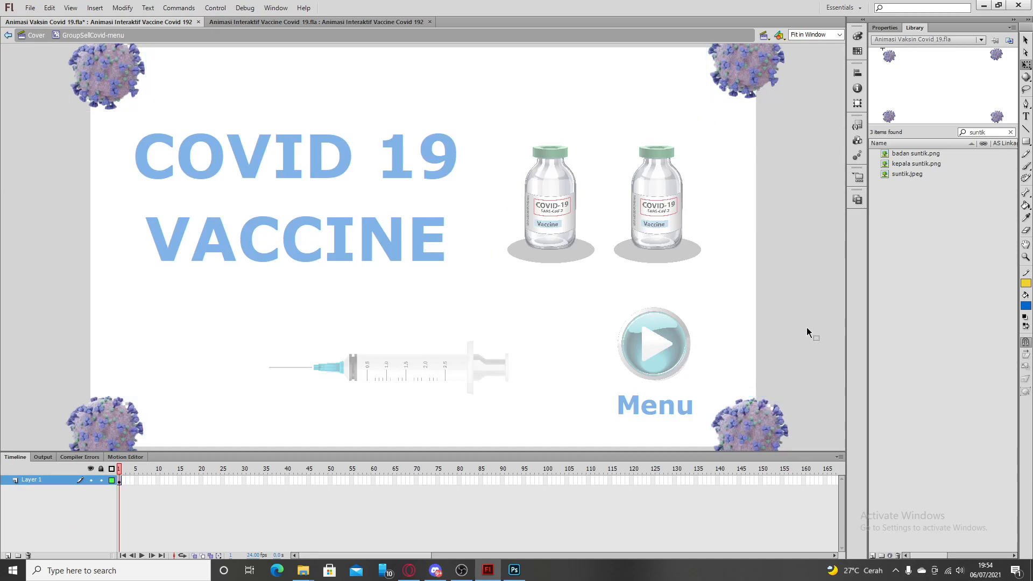
{"action": "left_click", "coordinate": [741, 431]}
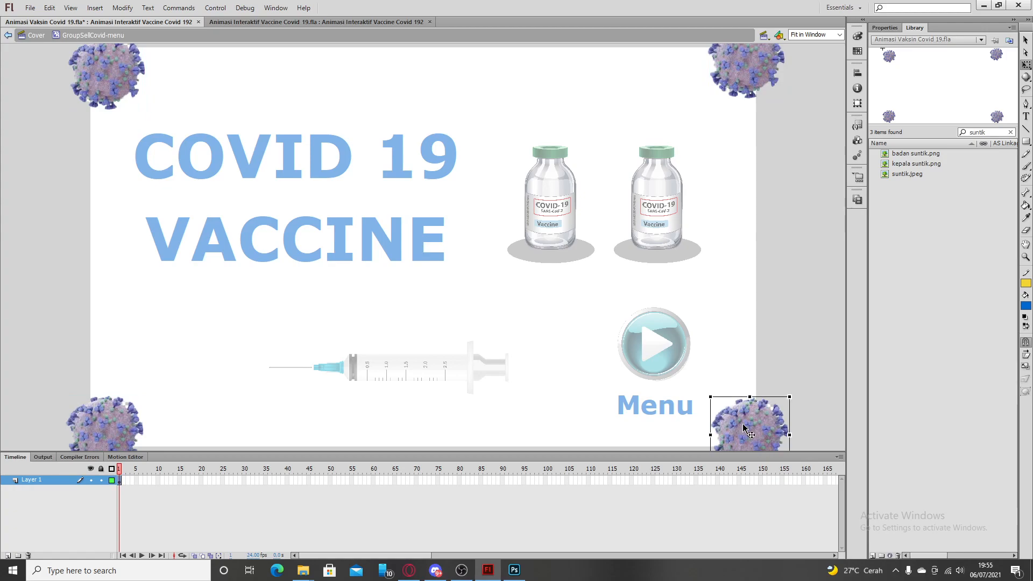
{"action": "left_click", "coordinate": [794, 357]}
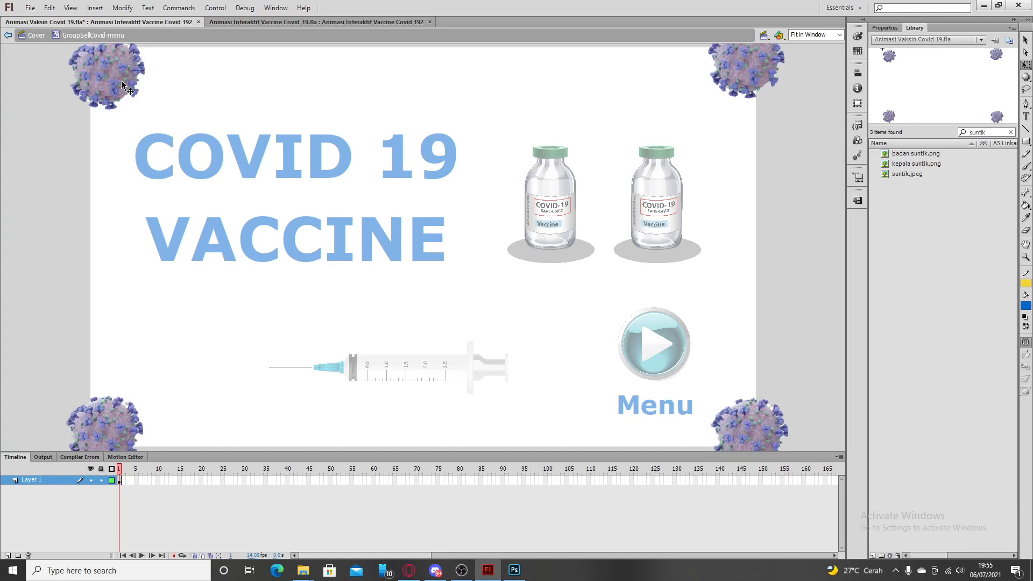
{"action": "left_click", "coordinate": [765, 440]}
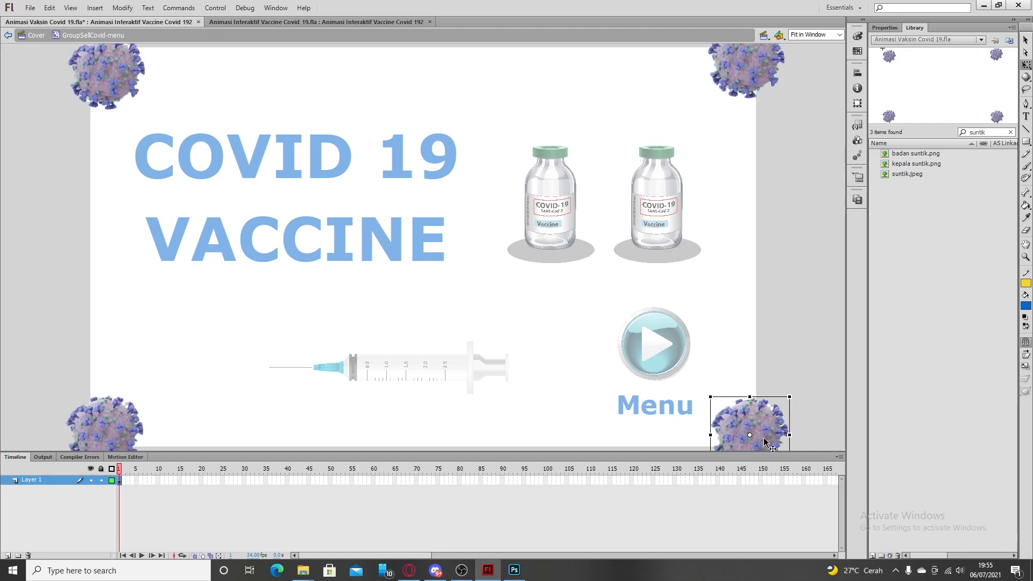
{"action": "right_click", "coordinate": [764, 443]}
{"action": "left_click", "coordinate": [762, 437]}
{"action": "right_click", "coordinate": [762, 437]}
{"action": "left_click", "coordinate": [801, 148]}
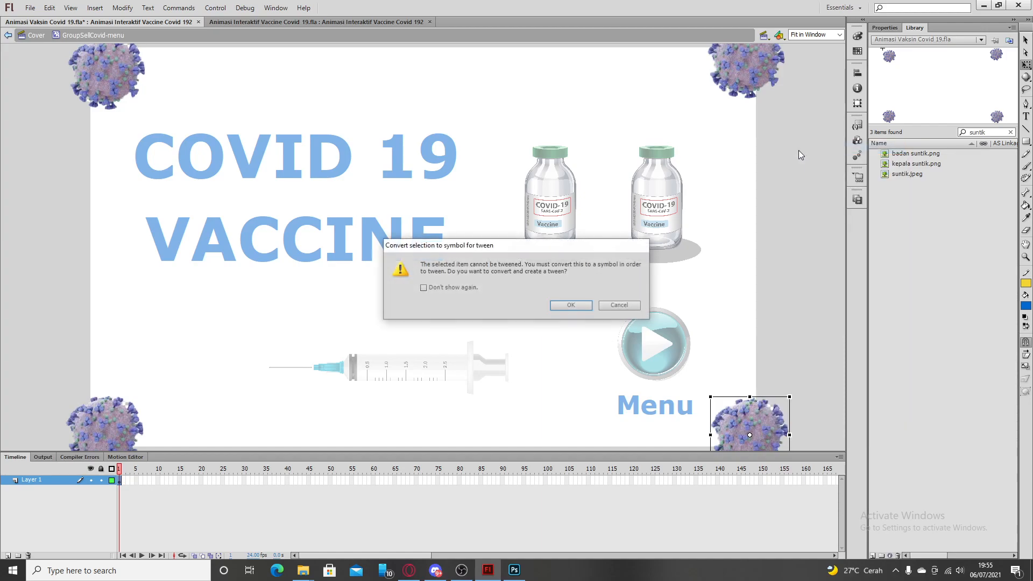
{"action": "left_click", "coordinate": [574, 309]}
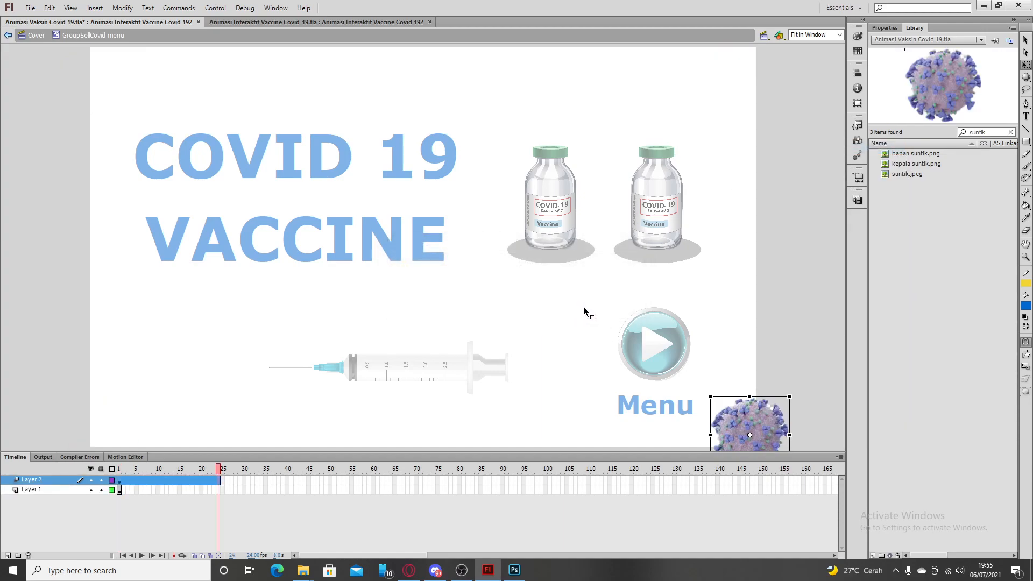
- Extend Layer 1, which holds the other three viruses, with frames up to frame 24
{"action": "left_click_drag", "start_coordinate": [220, 473], "coordinate": [117, 477]}
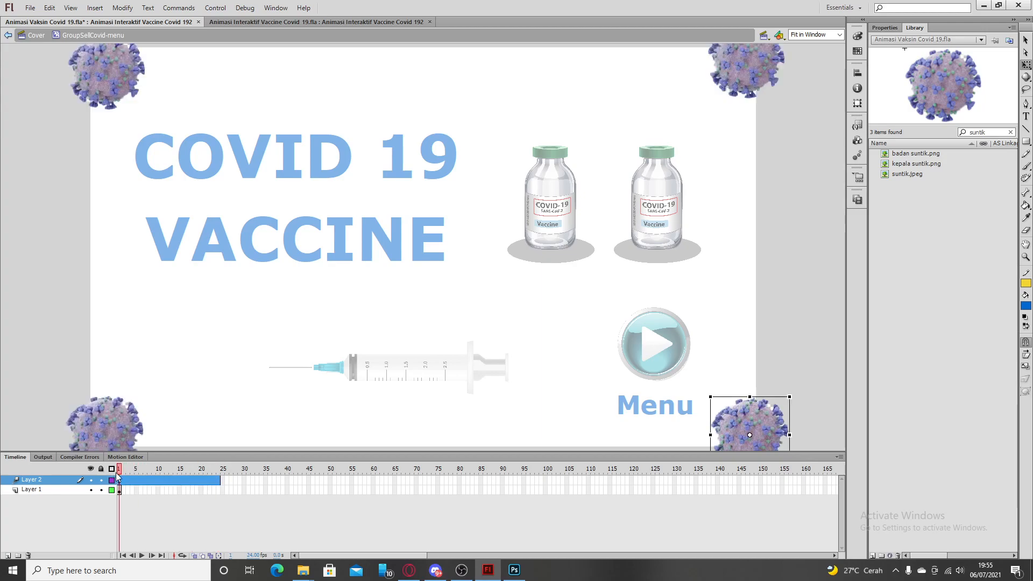
{"action": "right_click", "coordinate": [218, 492]}
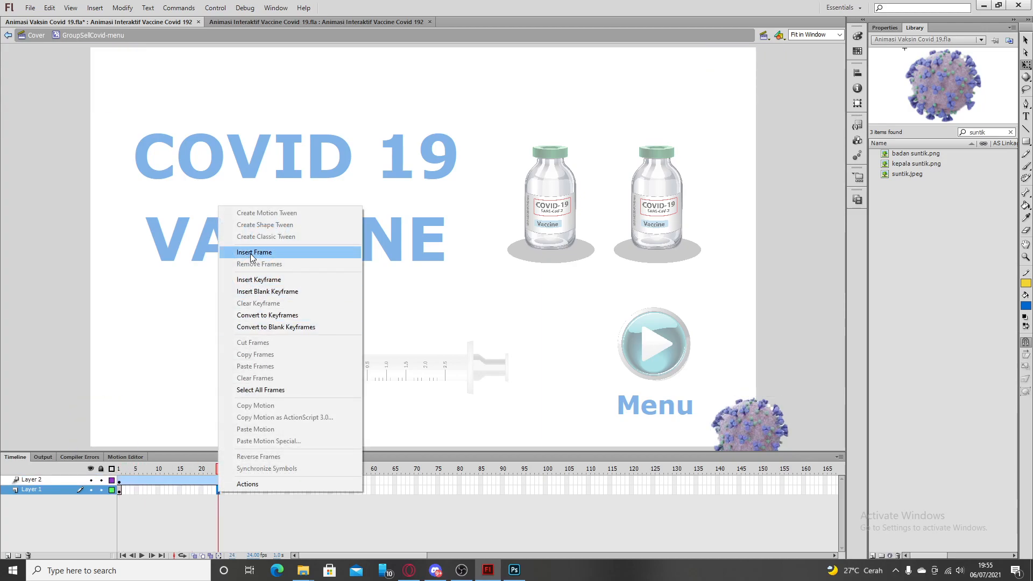
{"action": "left_click", "coordinate": [251, 252]}
- Create a motion tween on the upper-right corner virus from frame 1, accepting its conversion to a symbol
{"action": "left_click_drag", "start_coordinate": [218, 470], "coordinate": [120, 471]}
{"action": "left_click", "coordinate": [752, 86]}
{"action": "right_click", "coordinate": [753, 87]}
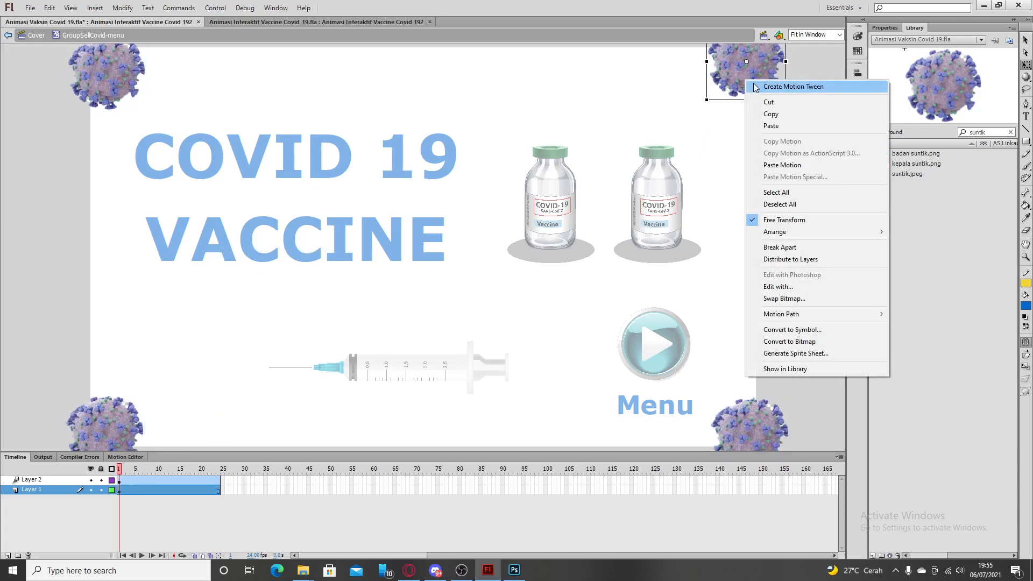
{"action": "left_click", "coordinate": [807, 87]}
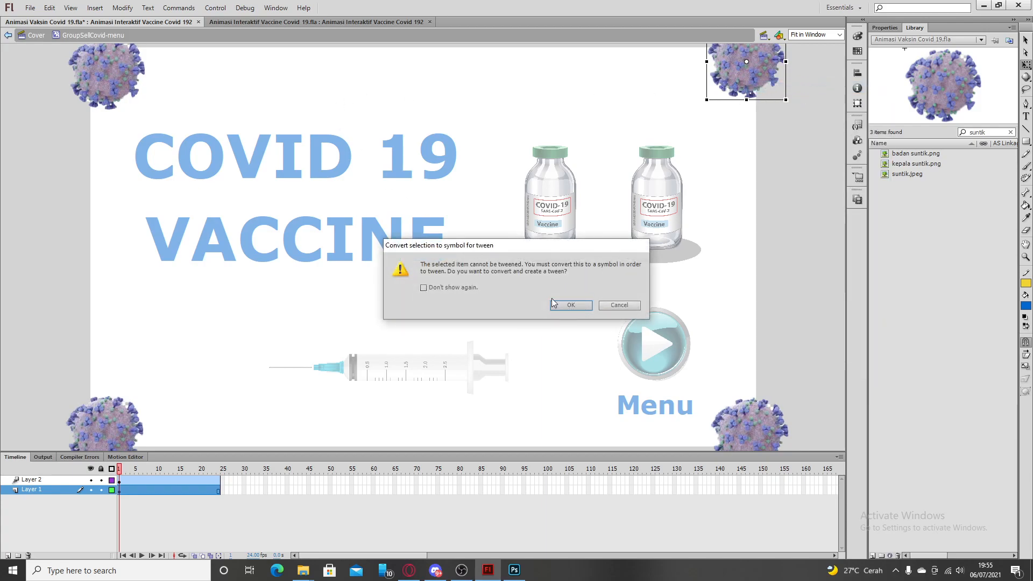
{"action": "left_click", "coordinate": [619, 306]}
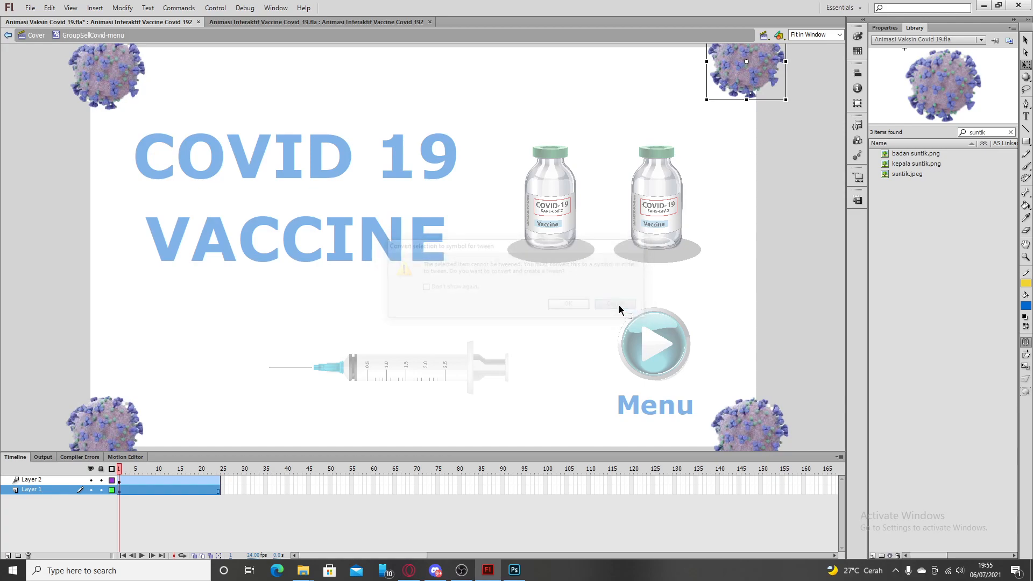
{"action": "right_click", "coordinate": [739, 79]}
{"action": "left_click", "coordinate": [767, 85]}
{"action": "left_click", "coordinate": [581, 302]}
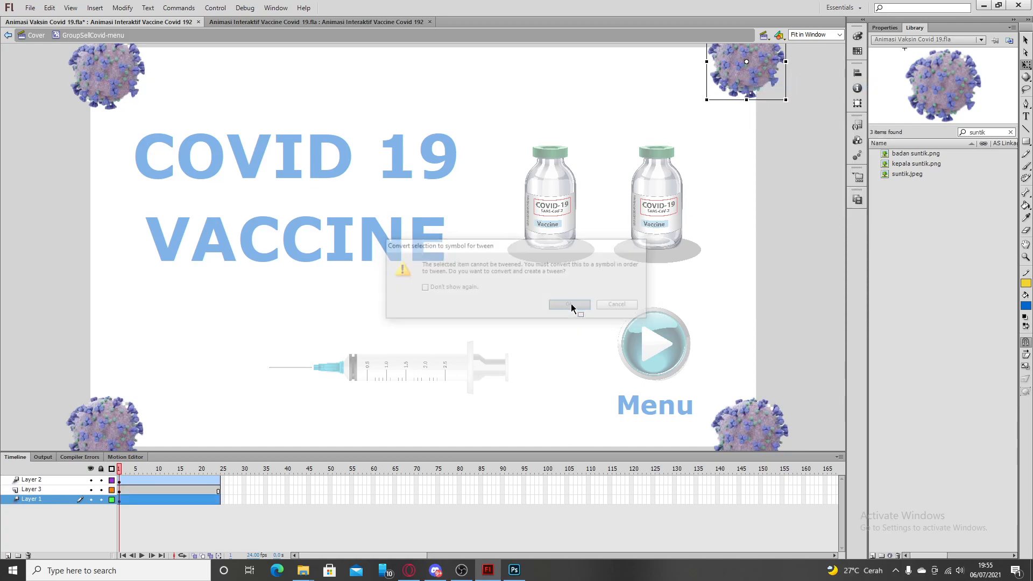
- Create motion tweens on the upper-left and lower-left corner viruses, converting each one to a symbol
{"action": "right_click", "coordinate": [107, 86]}
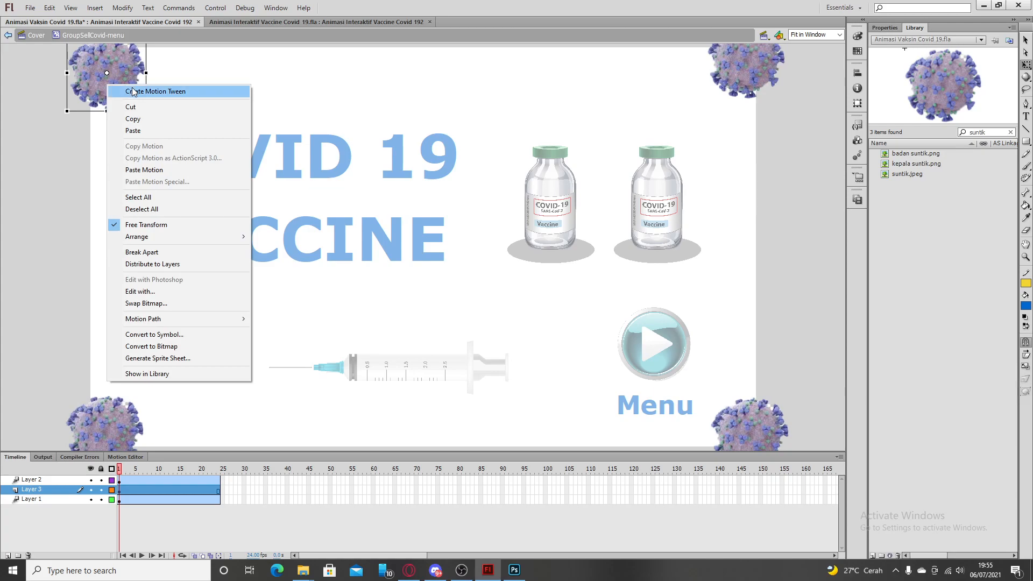
{"action": "left_click", "coordinate": [136, 91]}
{"action": "left_click", "coordinate": [570, 305]}
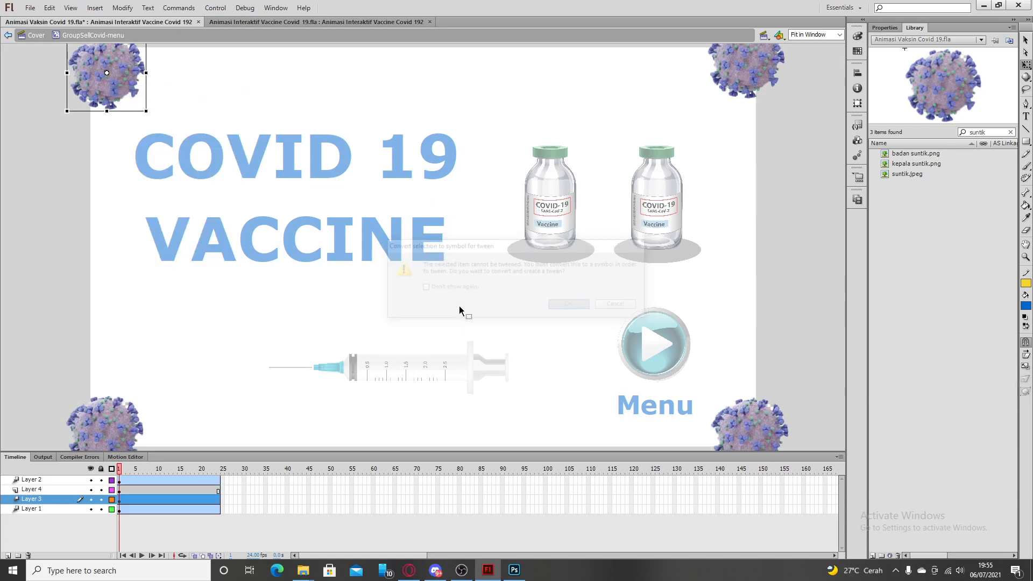
{"action": "right_click", "coordinate": [99, 420]}
{"action": "left_click", "coordinate": [147, 129]}
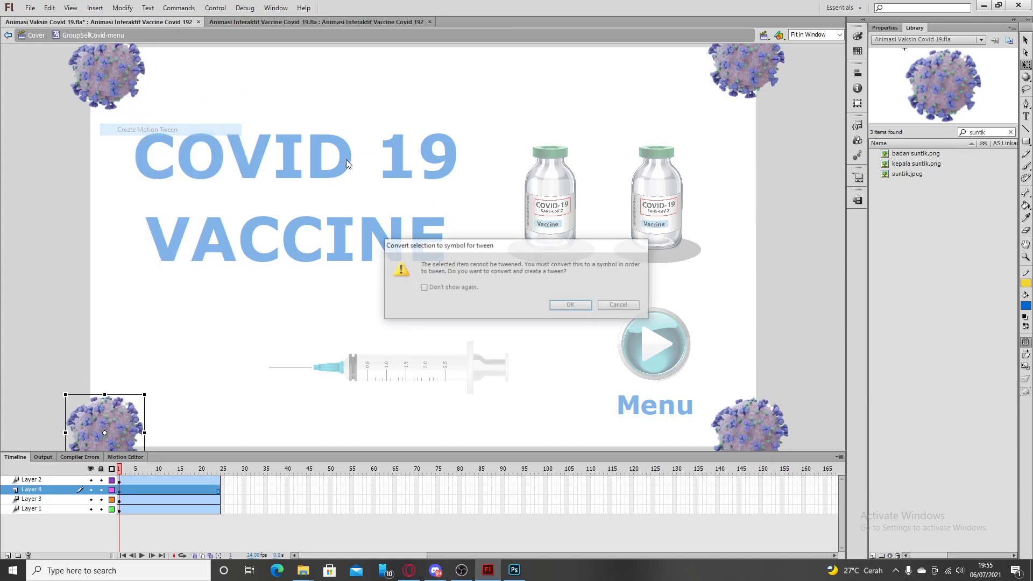
{"action": "left_click", "coordinate": [572, 306]}
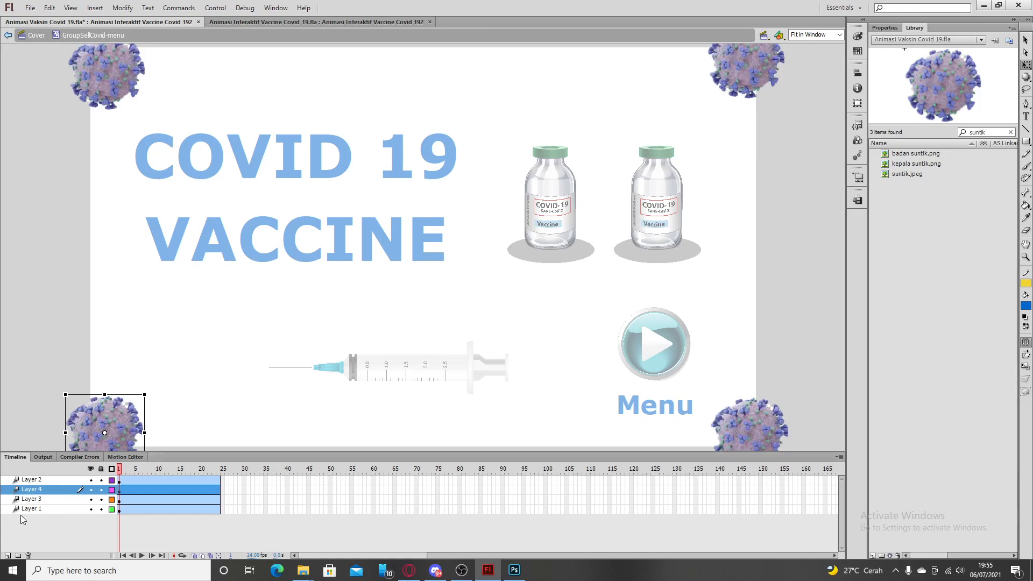
- Go through the four tween layers one by one to check the separate virus layers
{"action": "left_click", "coordinate": [39, 510]}
{"action": "left_click", "coordinate": [39, 500]}
{"action": "left_click", "coordinate": [40, 490]}
{"action": "left_click", "coordinate": [40, 480]}
{"action": "left_click", "coordinate": [39, 509]}
{"action": "left_click", "coordinate": [40, 500]}
{"action": "left_click", "coordinate": [41, 490]}
{"action": "left_click", "coordinate": [43, 481]}
{"action": "left_click", "coordinate": [237, 535]}
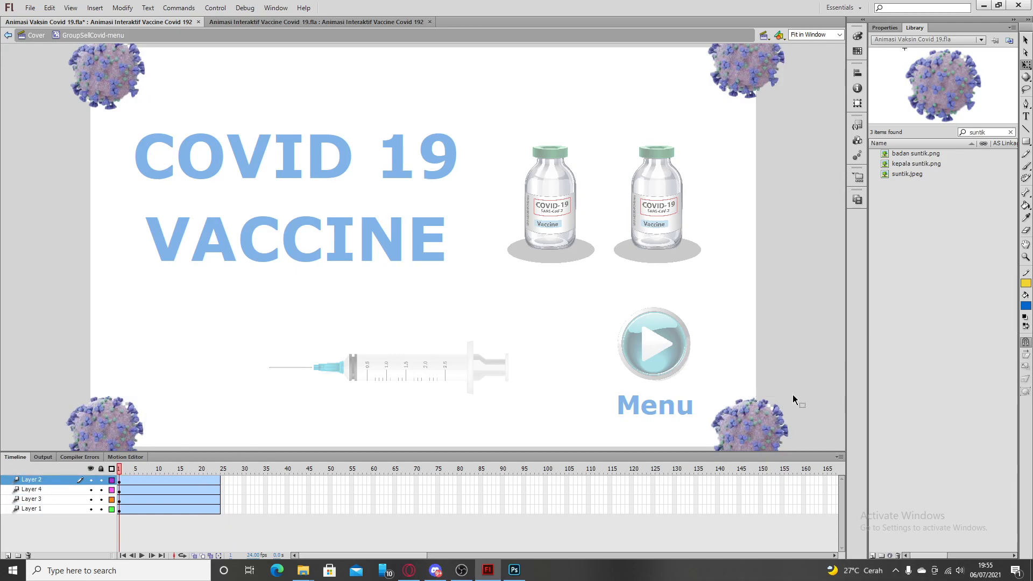
- Extend the motion tweens on all four virus layers to frame 200
{"action": "left_click", "coordinate": [742, 435]}
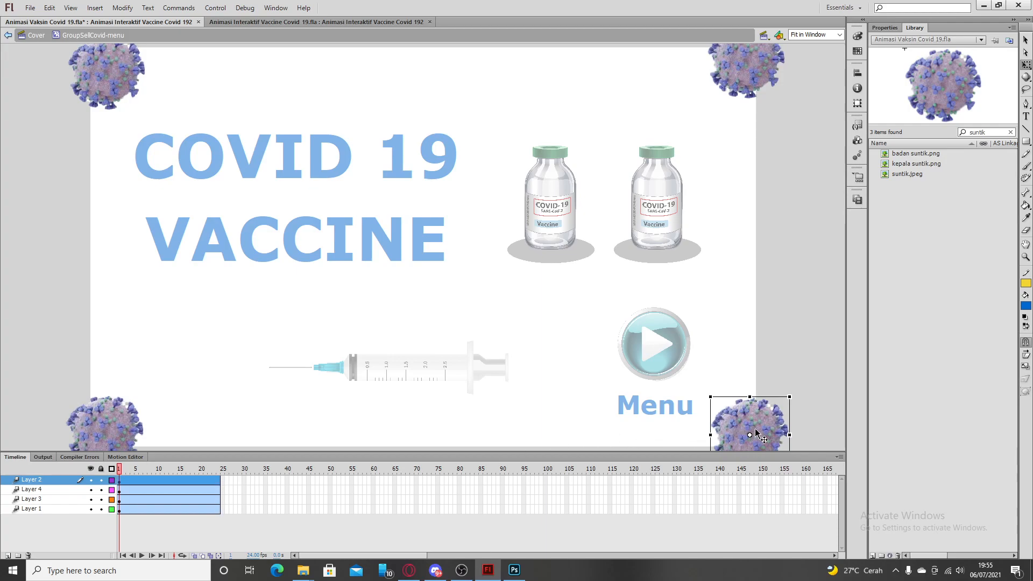
{"action": "left_click_drag", "start_coordinate": [220, 478], "coordinate": [220, 479]}
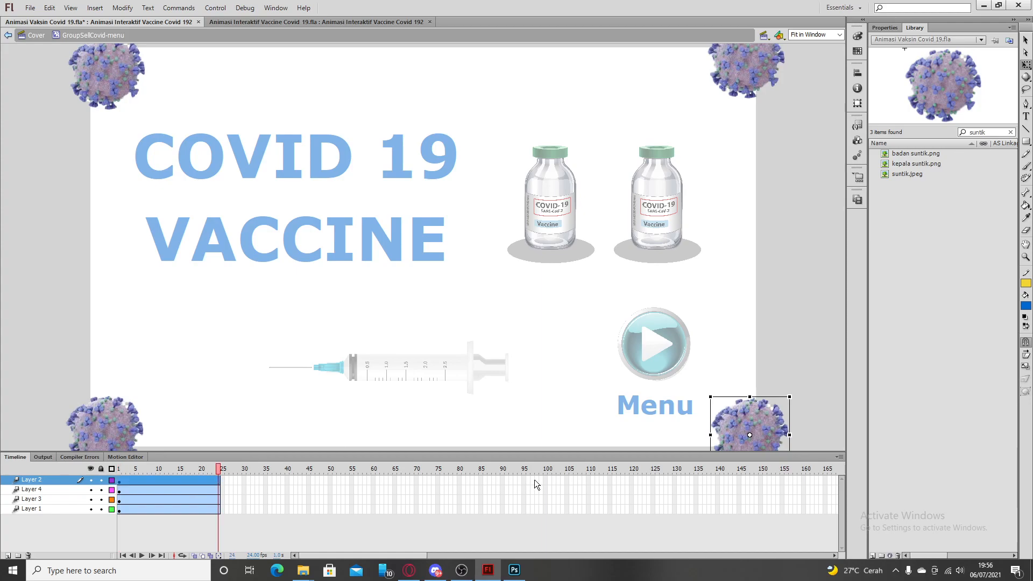
{"action": "left_click_drag", "start_coordinate": [547, 477], "coordinate": [548, 507]}
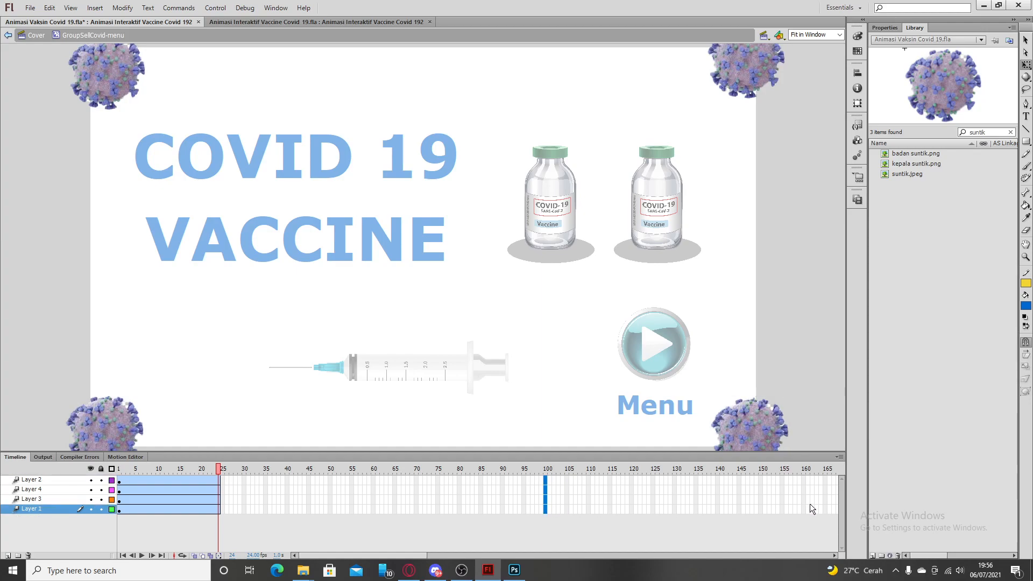
{"action": "left_click_drag", "start_coordinate": [361, 558], "coordinate": [460, 558]}
{"action": "left_click_drag", "start_coordinate": [742, 477], "coordinate": [738, 509]}
{"action": "right_click", "coordinate": [738, 509]}
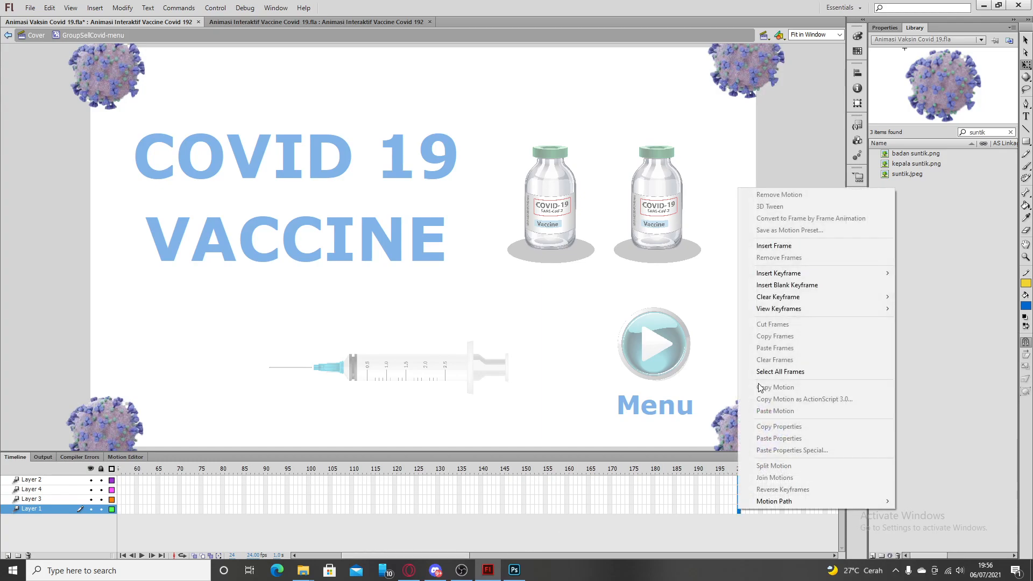
{"action": "left_click", "coordinate": [767, 246]}
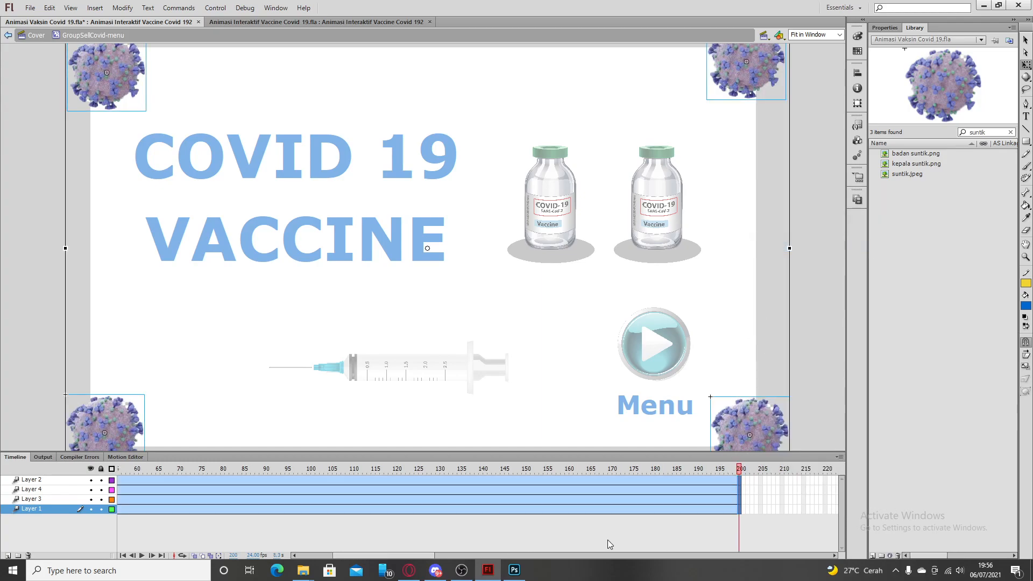
{"action": "left_click_drag", "start_coordinate": [442, 557], "coordinate": [355, 557]}
{"action": "left_click", "coordinate": [328, 535]}
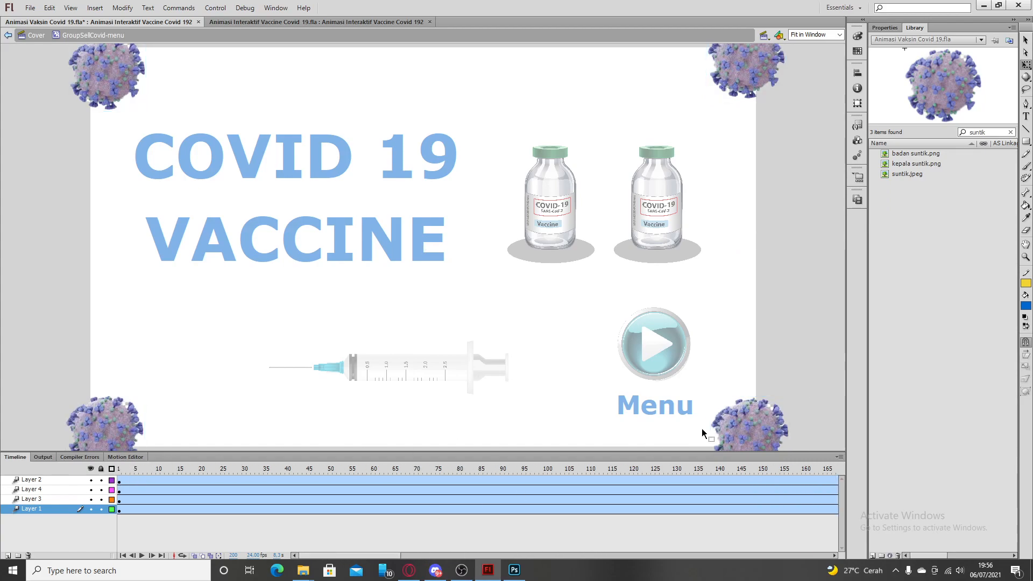
- Try moving the lower-right virus slightly at frame 200, and undo the move
{"action": "left_click", "coordinate": [737, 428]}
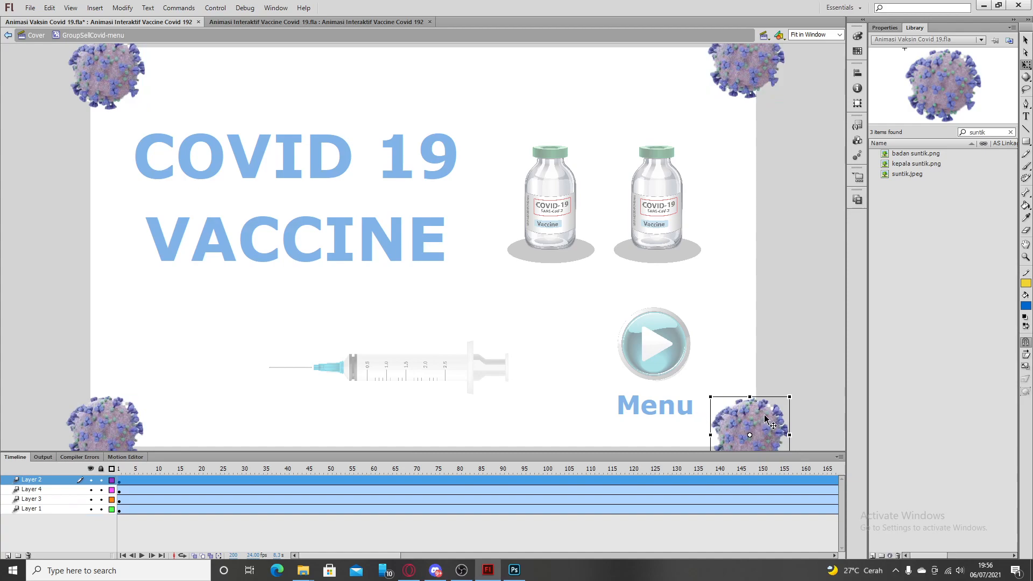
{"action": "left_click_drag", "start_coordinate": [348, 557], "coordinate": [358, 558]}
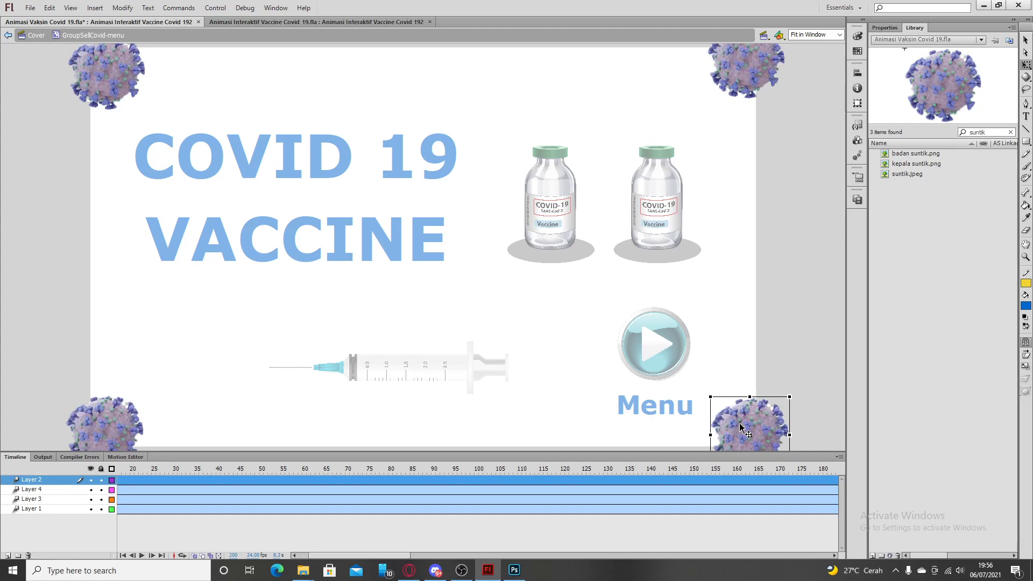
{"action": "mouse_move", "coordinate": [741, 426]}
{"action": "left_mouse_down"}
{"action": "mouse_move", "coordinate": [735, 372]}
{"action": "mouse_move", "coordinate": [709, 430]}
{"action": "mouse_move", "coordinate": [758, 418]}
{"action": "left_mouse_up"}
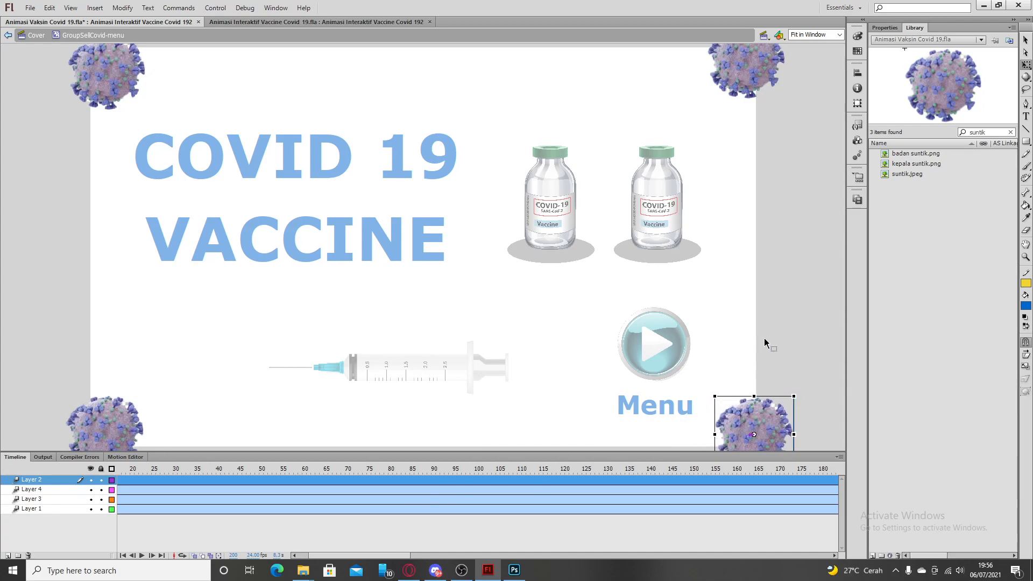
{"action": "key", "text": "ctrl+z"}
{"action": "key", "text": "ctrl+z"}
{"action": "key", "text": "ctrl+z"}
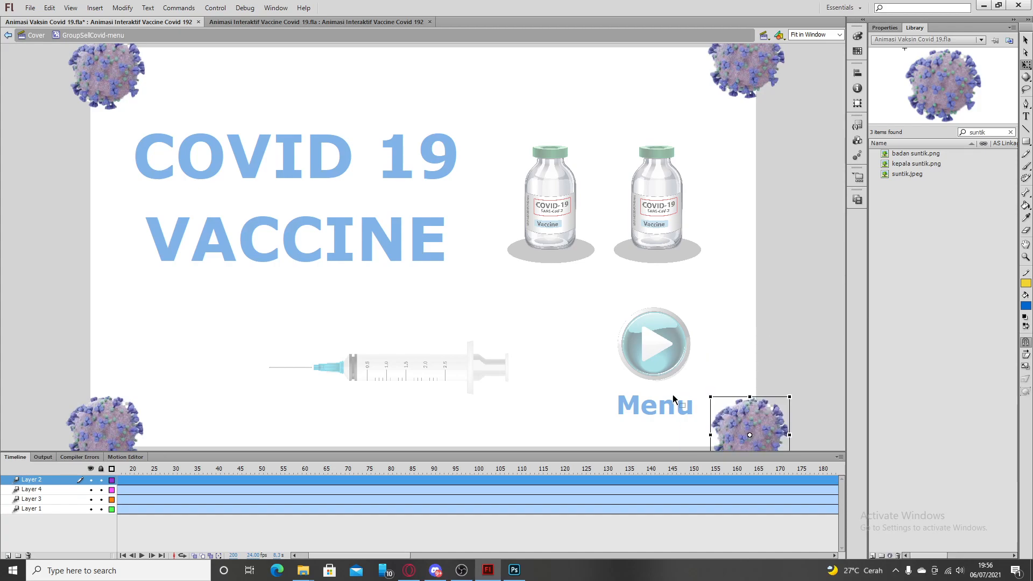
- Move the lower-right virus up and slightly inward at frame 100, placing it beside the play button and Menu text
{"action": "left_click_drag", "start_coordinate": [392, 554], "coordinate": [383, 555]}
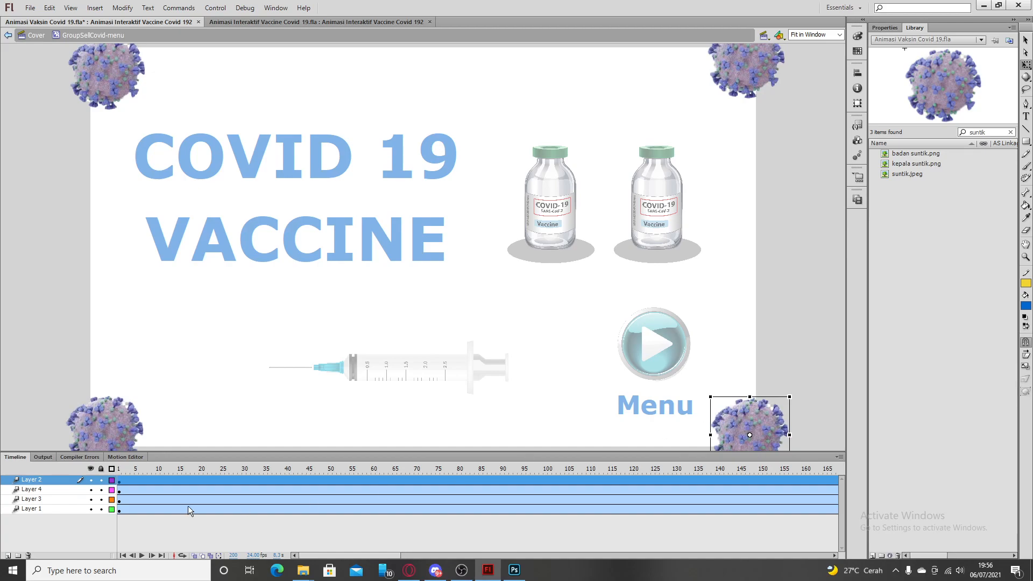
{"action": "left_click_drag", "start_coordinate": [323, 472], "coordinate": [546, 470]}
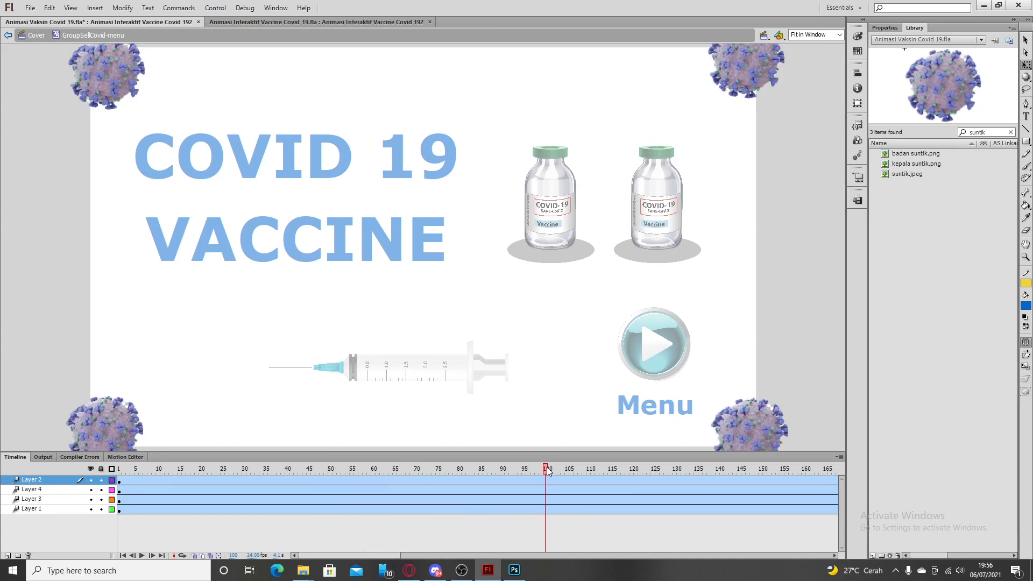
{"action": "left_click", "coordinate": [752, 421]}
{"action": "left_click_drag", "start_coordinate": [752, 421], "coordinate": [737, 369]}
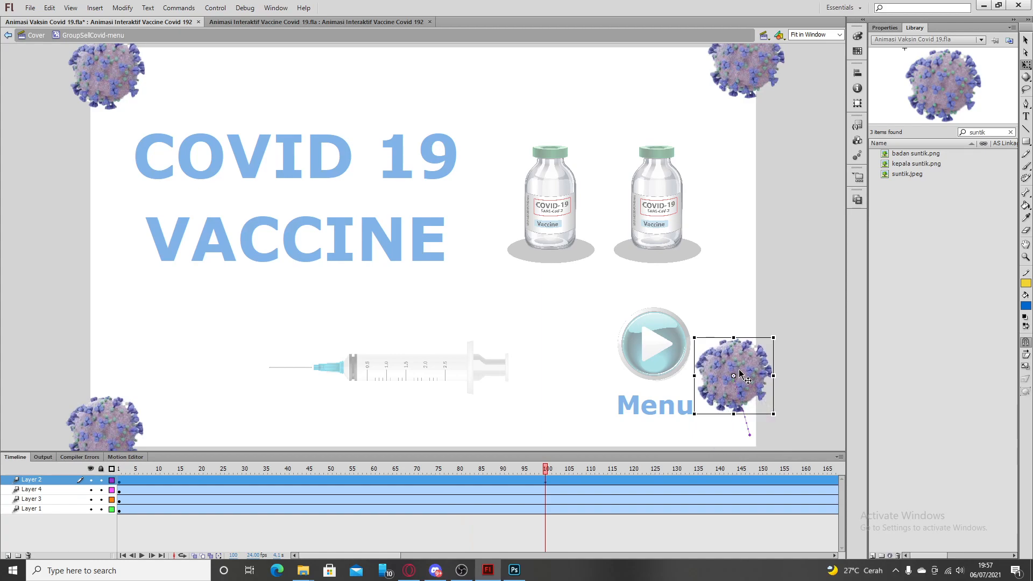
- Rotate the virus beside the play button about its centre at frame 100 with the 3D Rotation tool
{"action": "left_click", "coordinate": [1026, 78]}
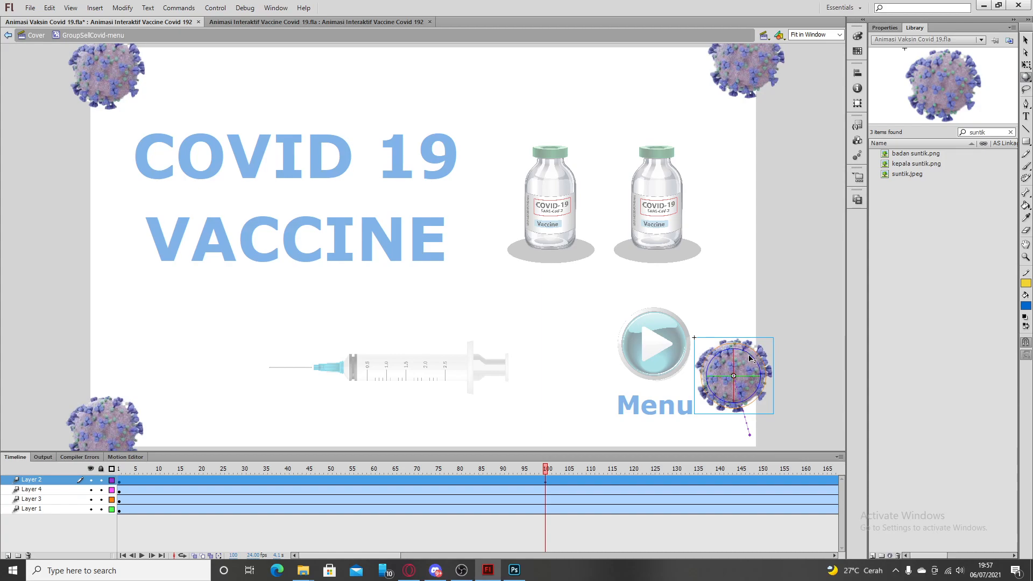
{"action": "mouse_move", "coordinate": [750, 359]}
{"action": "left_mouse_down"}
{"action": "mouse_move", "coordinate": [764, 381]}
{"action": "mouse_move", "coordinate": [738, 410]}
{"action": "mouse_move", "coordinate": [699, 405]}
{"action": "mouse_move", "coordinate": [672, 377]}
{"action": "left_mouse_up"}
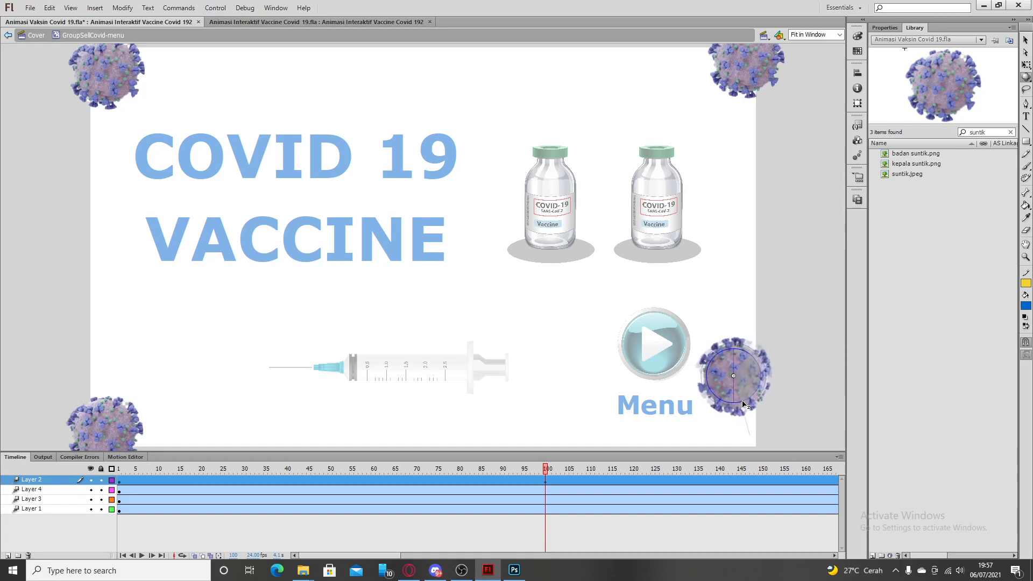
{"action": "left_click_drag", "start_coordinate": [730, 409], "coordinate": [701, 359]}
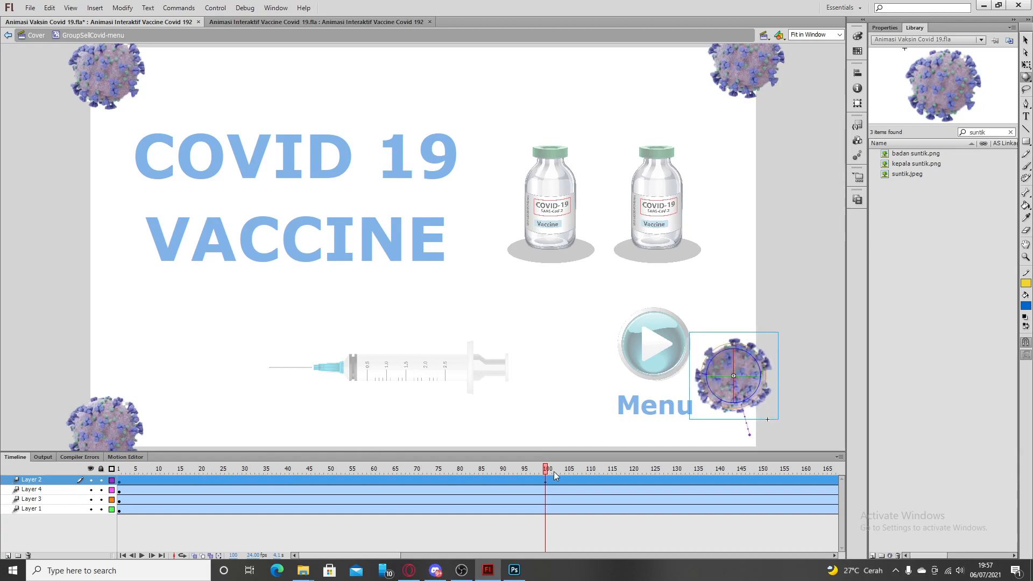
- Move the upper-right, upper-left and lower-left viruses inward from their corners onto the stage at frame 100
{"action": "left_click", "coordinate": [758, 73]}
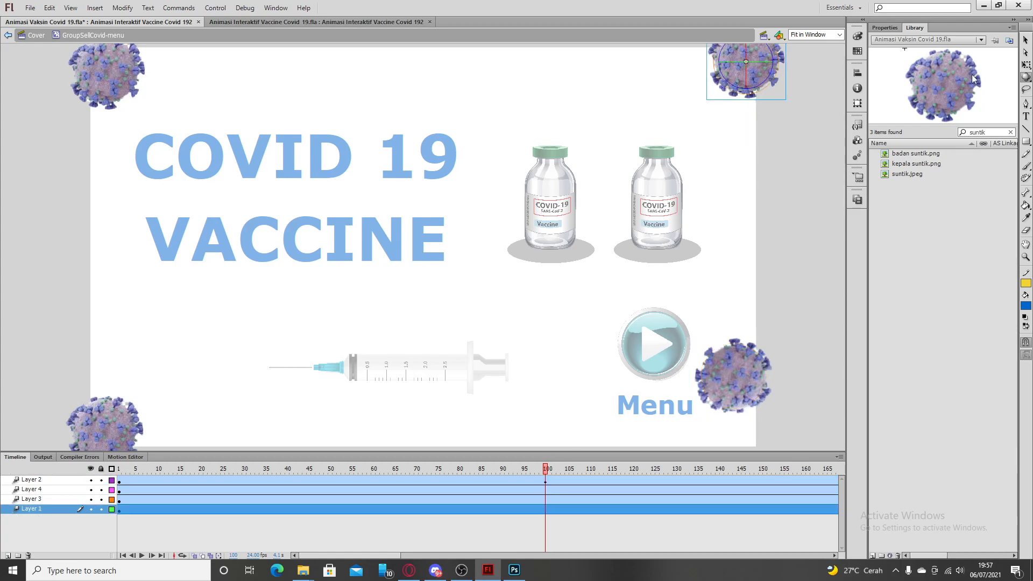
{"action": "left_click", "coordinate": [1026, 40]}
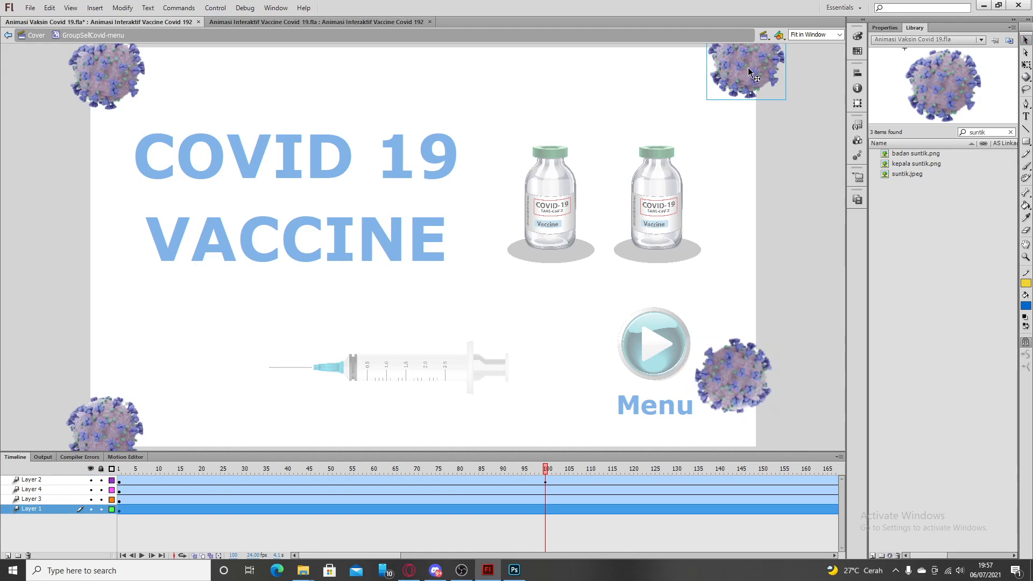
{"action": "left_click_drag", "start_coordinate": [748, 66], "coordinate": [700, 100]}
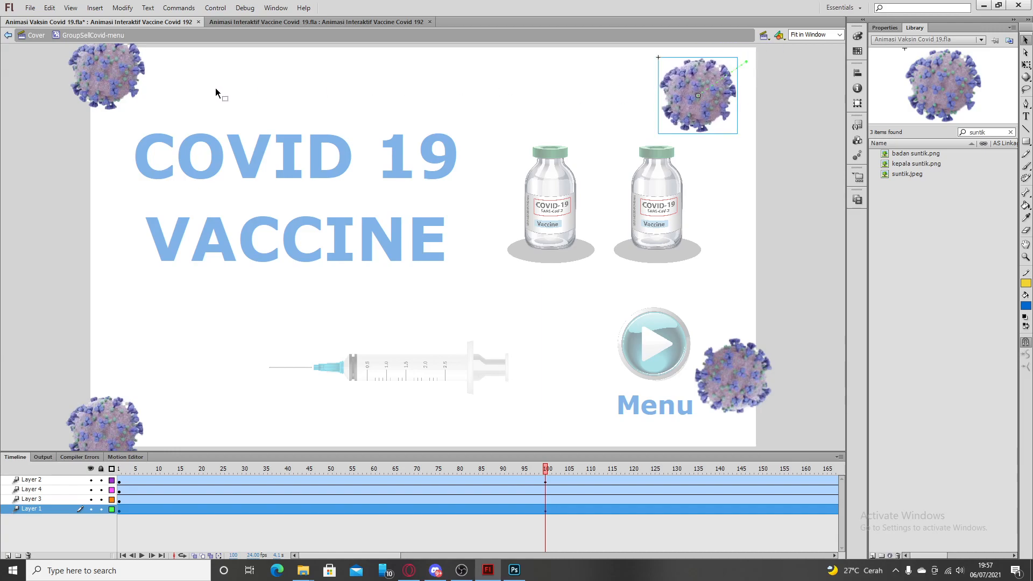
{"action": "left_click_drag", "start_coordinate": [107, 78], "coordinate": [160, 97]}
{"action": "left_click_drag", "start_coordinate": [113, 421], "coordinate": [151, 392]}
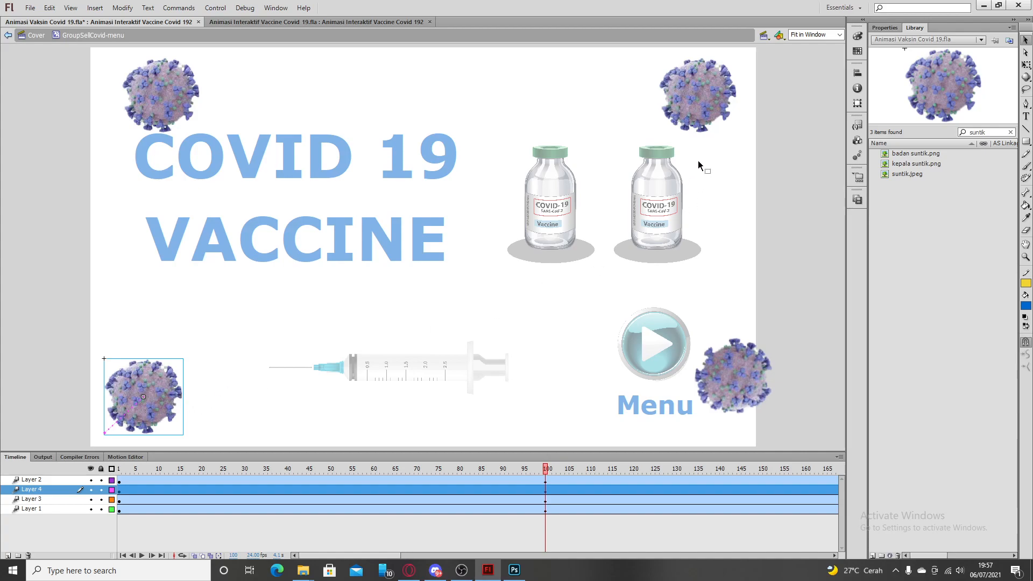
- Rotate the lower-left, upper-left and upper-right viruses about their centres at frame 100 with the 3D Rotation tool
{"action": "left_click", "coordinate": [1025, 78]}
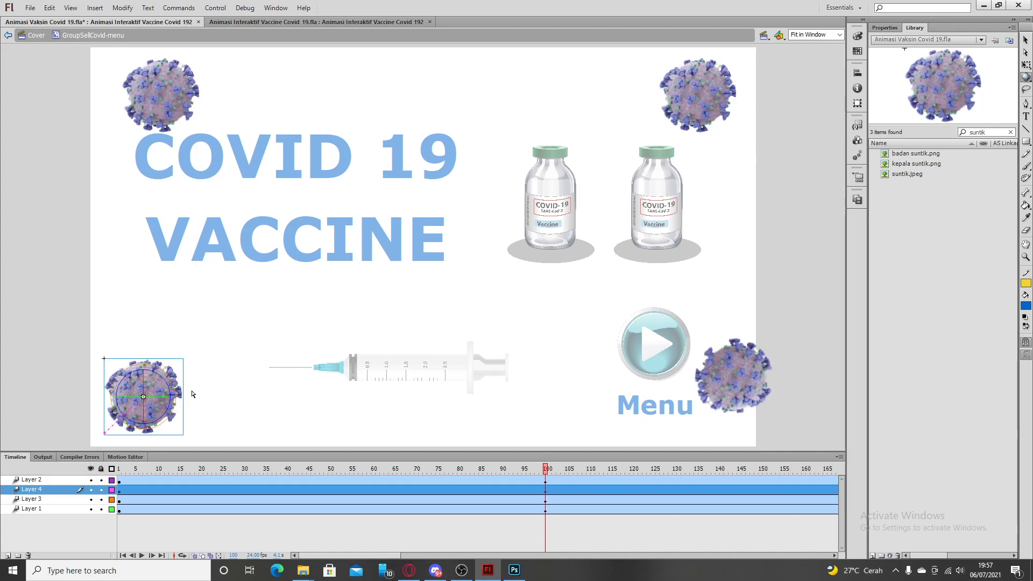
{"action": "left_click_drag", "start_coordinate": [164, 379], "coordinate": [157, 162]}
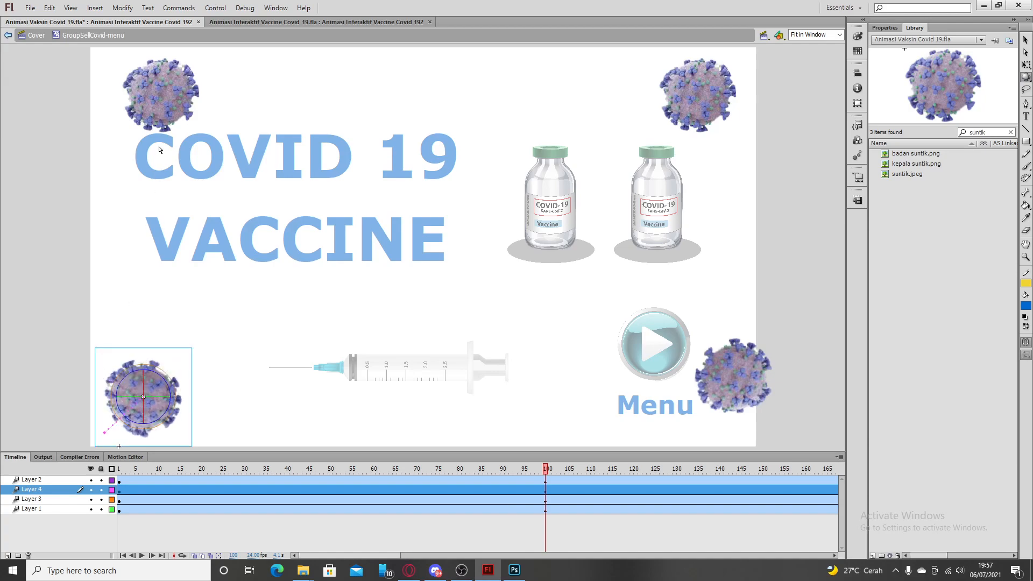
{"action": "left_click", "coordinate": [172, 84]}
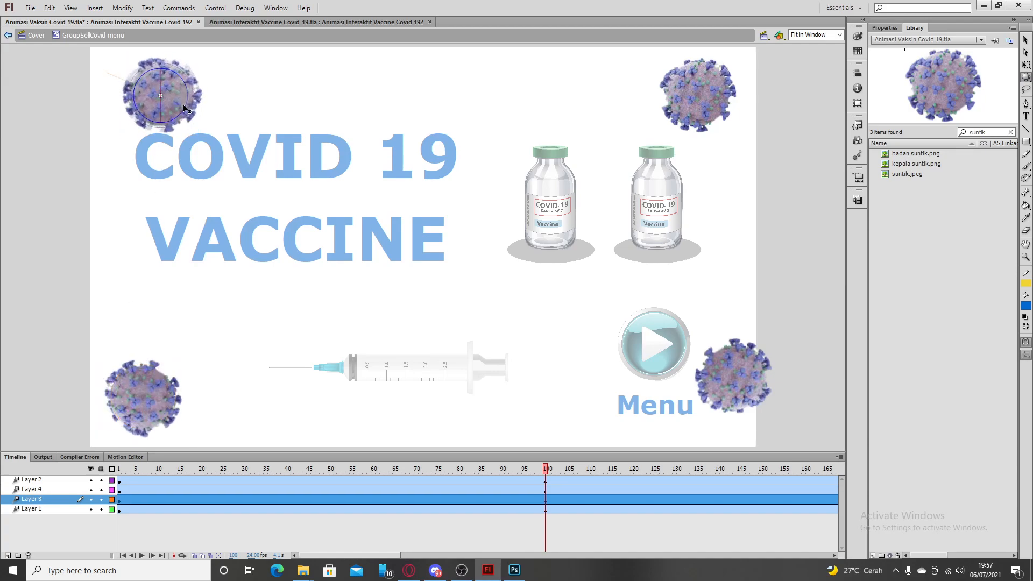
{"action": "left_click", "coordinate": [720, 100]}
{"action": "left_click_drag", "start_coordinate": [687, 76], "coordinate": [684, 118]}
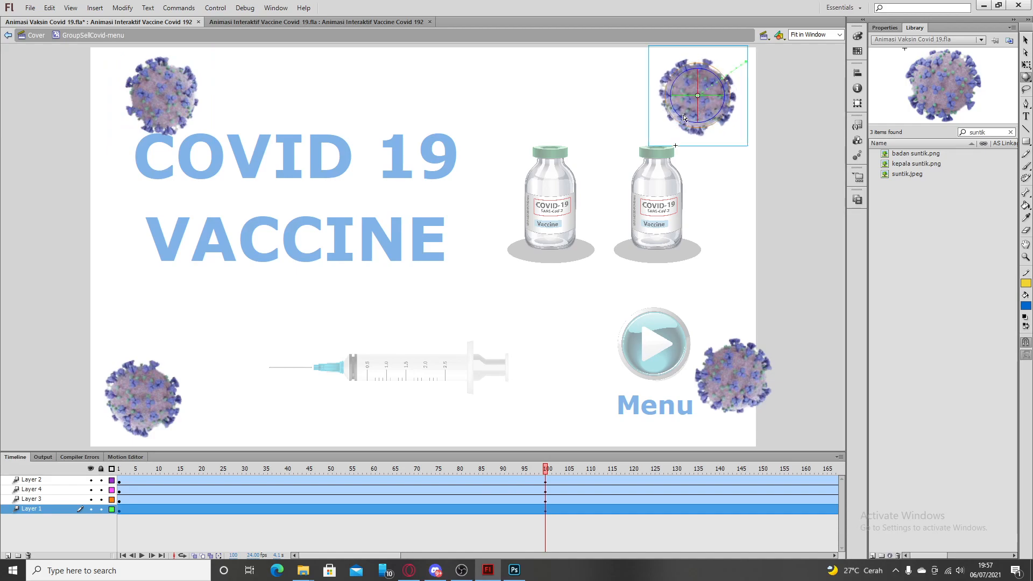
- Shift the upper-left virus slightly up and outward at frame 100, away from the COVID 19 title
{"action": "left_click", "coordinate": [1027, 40]}
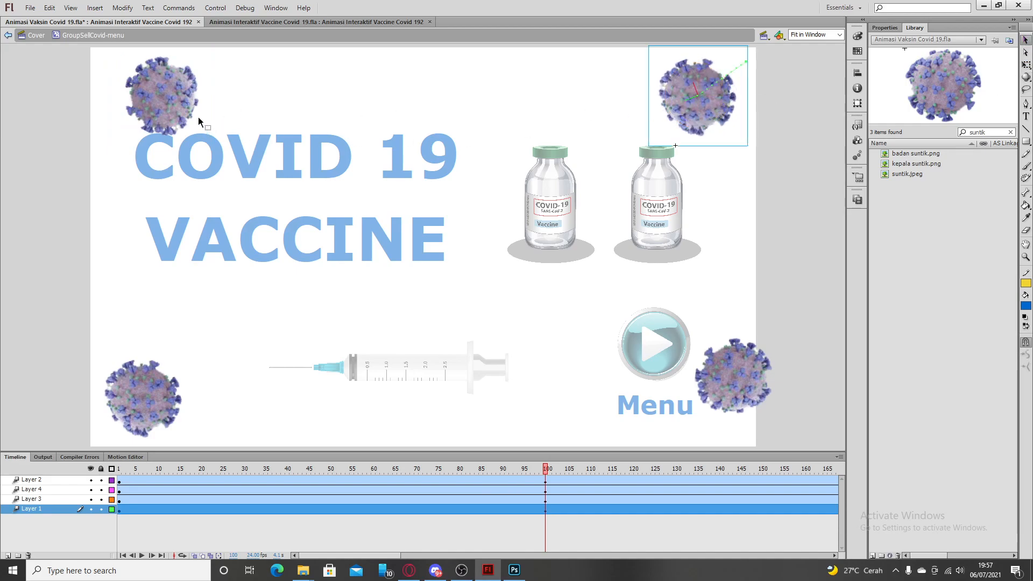
{"action": "left_click", "coordinate": [175, 113]}
{"action": "left_click_drag", "start_coordinate": [181, 108], "coordinate": [169, 98]}
{"action": "left_click", "coordinate": [287, 107]}
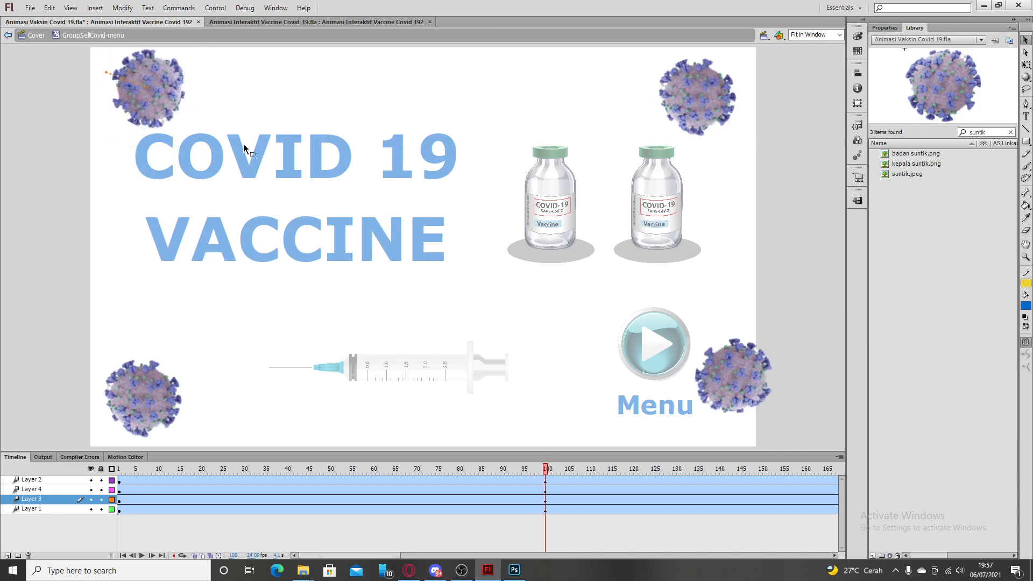
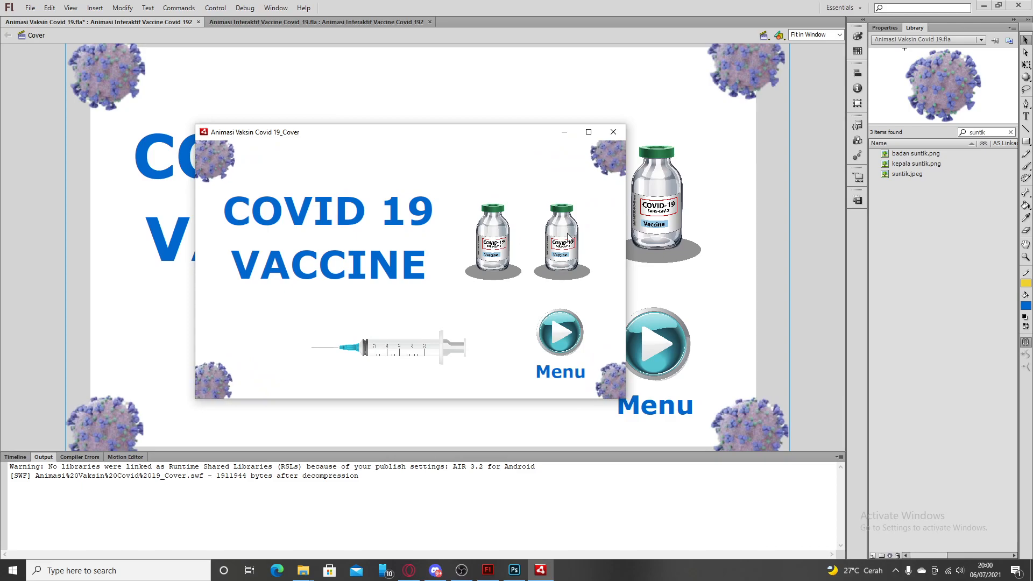
- Close the test movie and convert the two vaccine bottles on the Botol layer into a movie clip named GroupBotol
{"action": "left_click", "coordinate": [613, 131]}
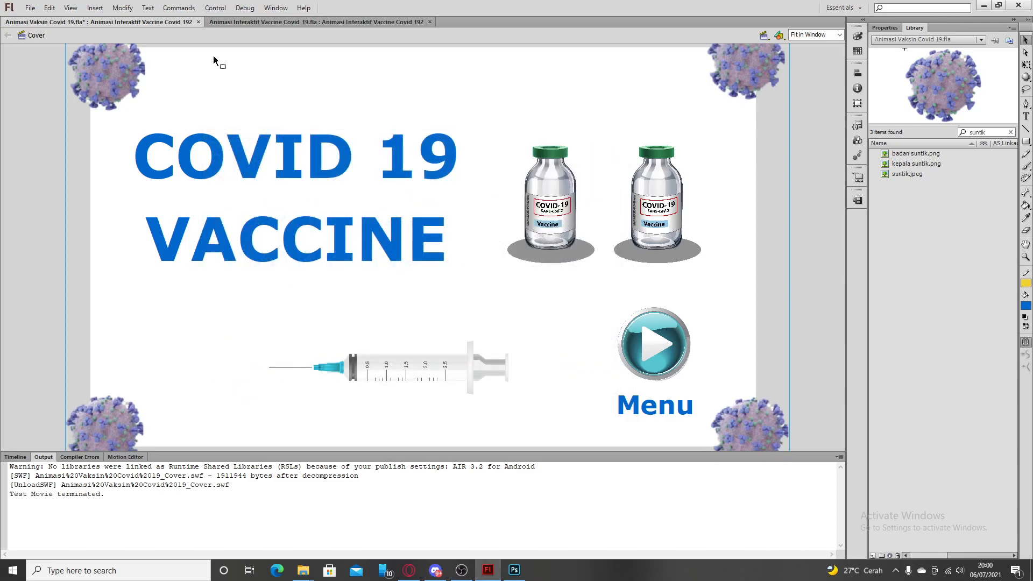
{"action": "left_click", "coordinate": [25, 457]}
{"action": "left_click", "coordinate": [39, 522]}
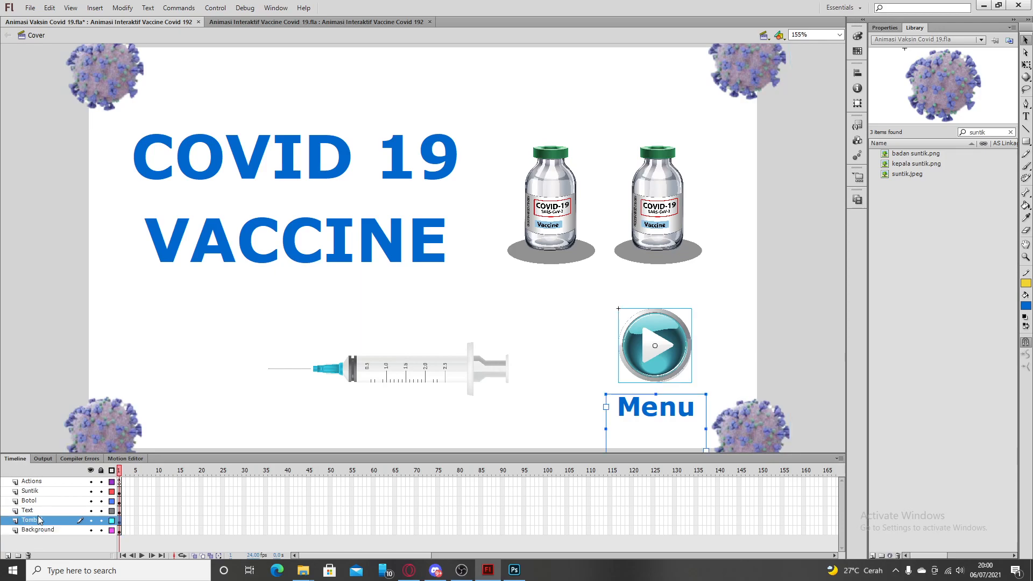
{"action": "left_click", "coordinate": [37, 513]}
{"action": "left_click", "coordinate": [46, 501]}
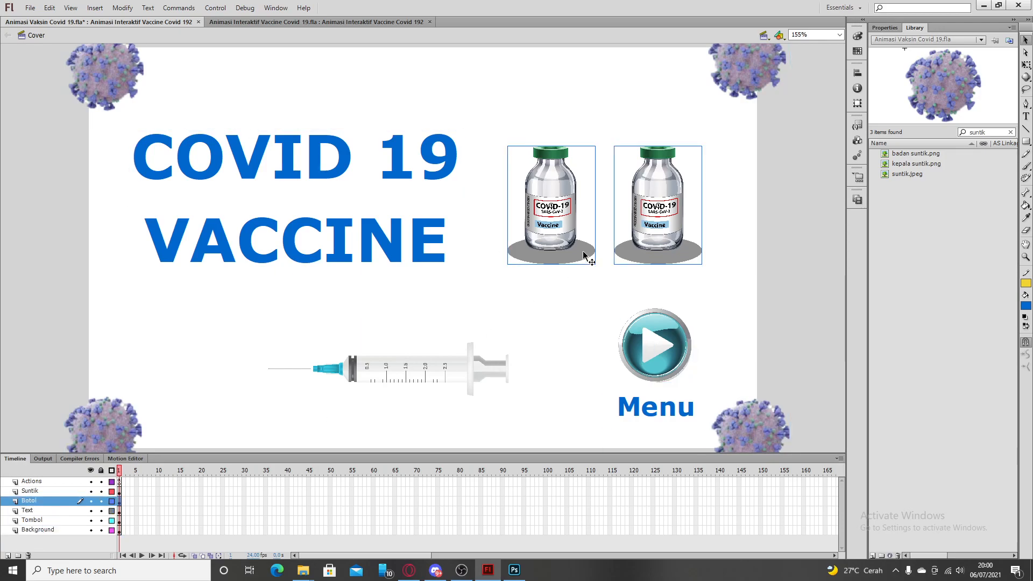
{"action": "right_click", "coordinate": [575, 235]}
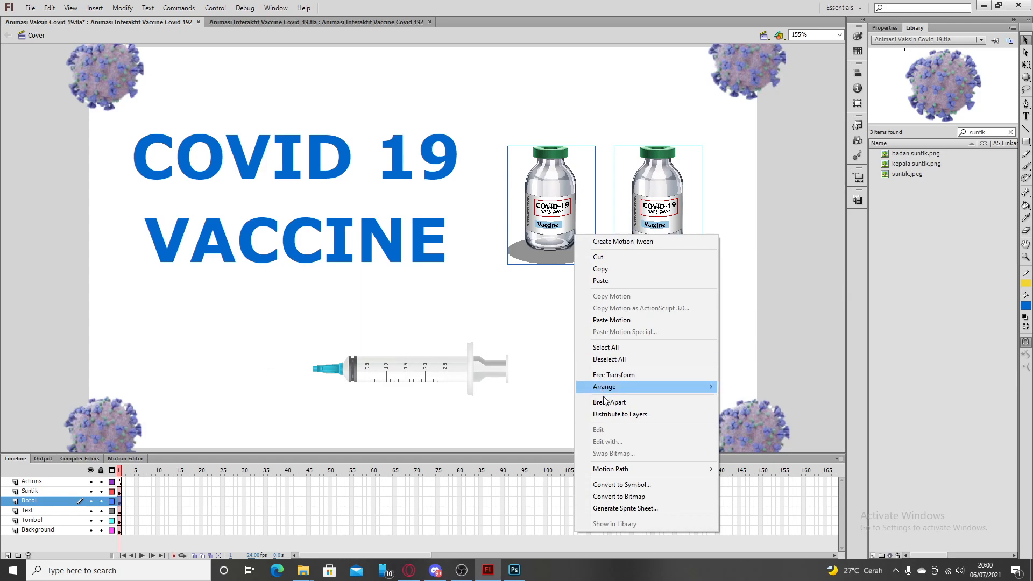
{"action": "left_click", "coordinate": [611, 486]}
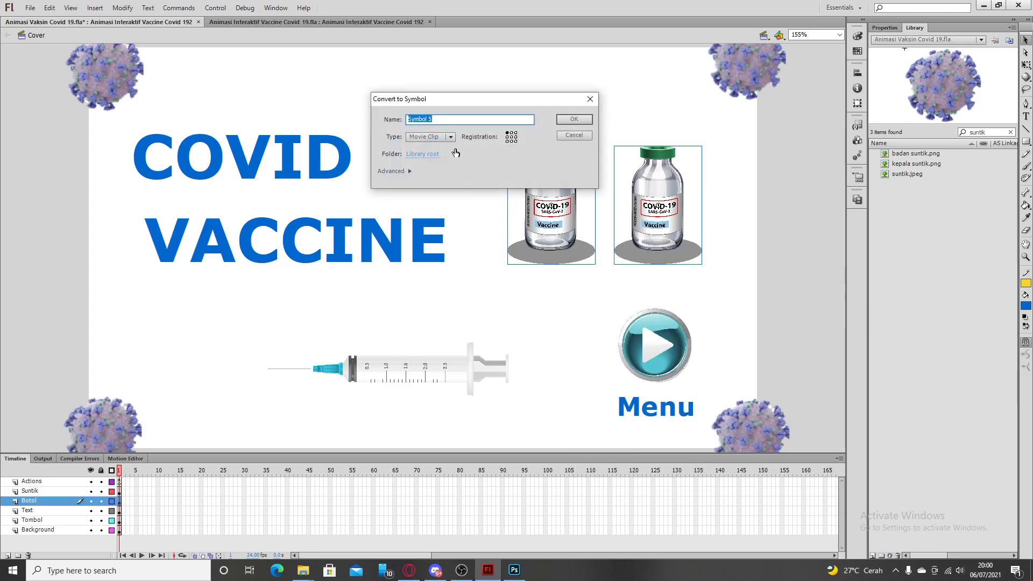
{"action": "type", "text": "g"}
{"action": "key", "text": "Return"}
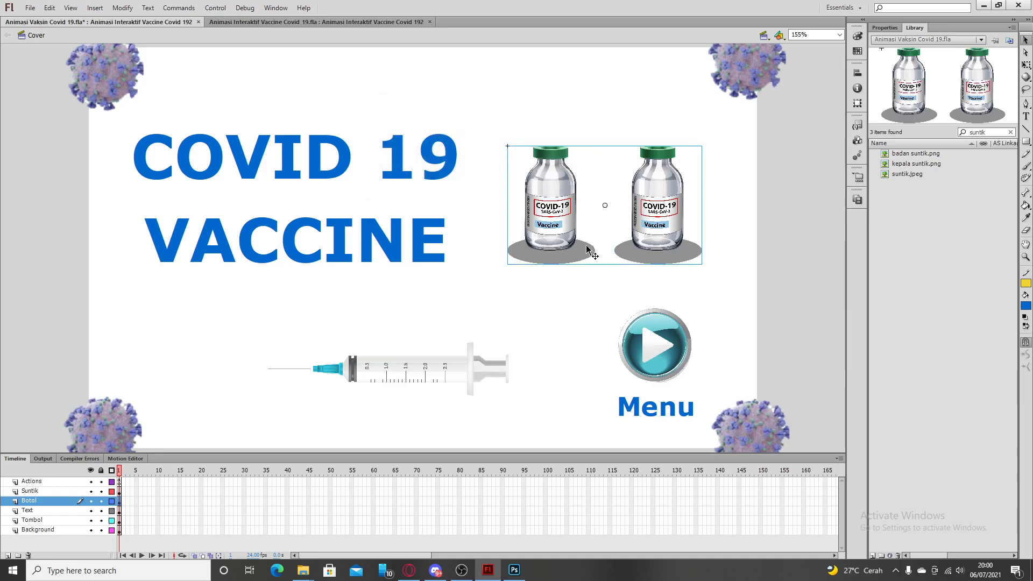
- Open the GroupBotol movie clip and create a motion tween on the left bottle, converting it to a symbol
{"action": "double_click", "coordinate": [640, 243]}
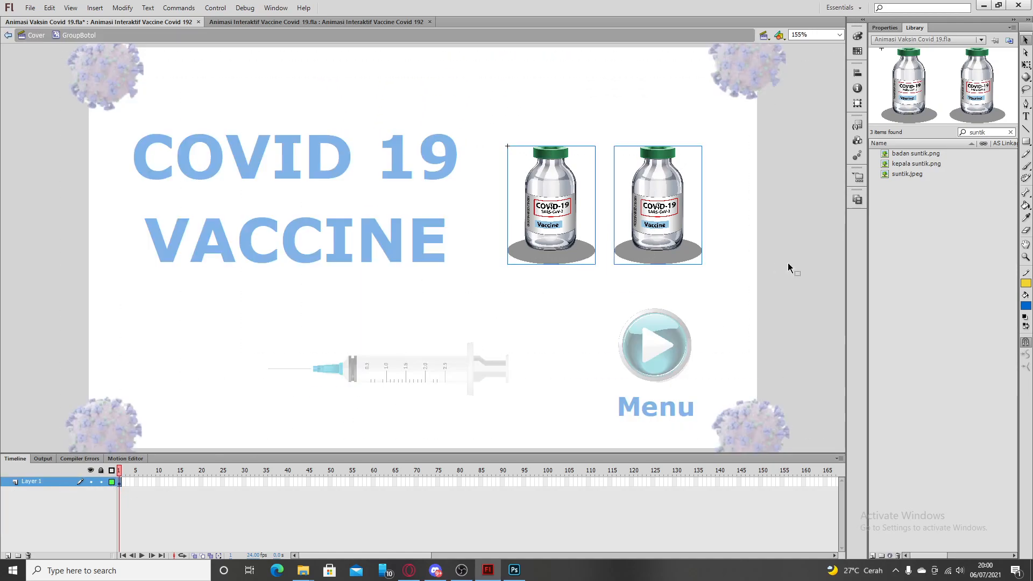
{"action": "left_click", "coordinate": [606, 265]}
{"action": "right_click", "coordinate": [553, 244]}
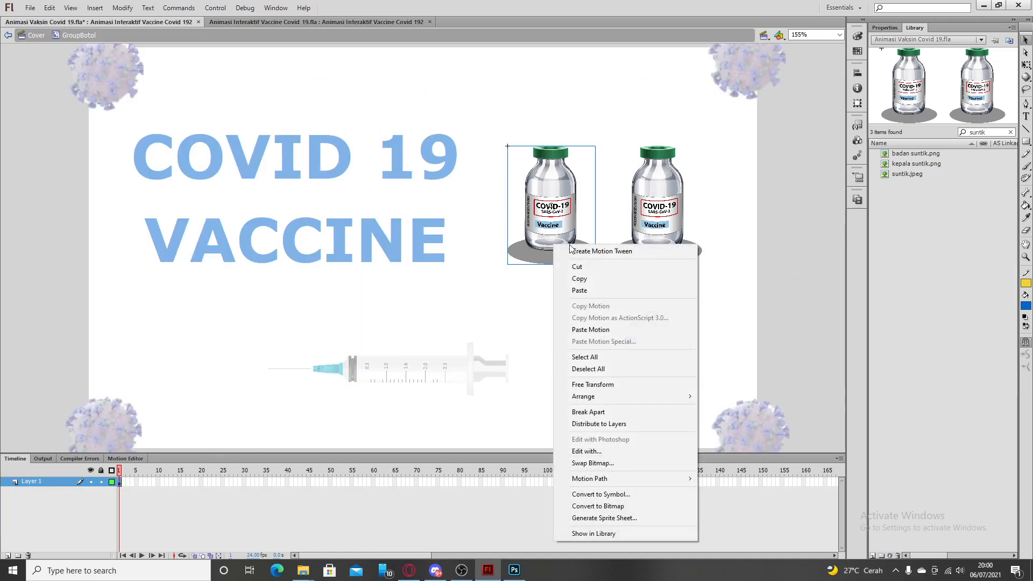
{"action": "left_click", "coordinate": [579, 250]}
{"action": "left_click", "coordinate": [568, 305]}
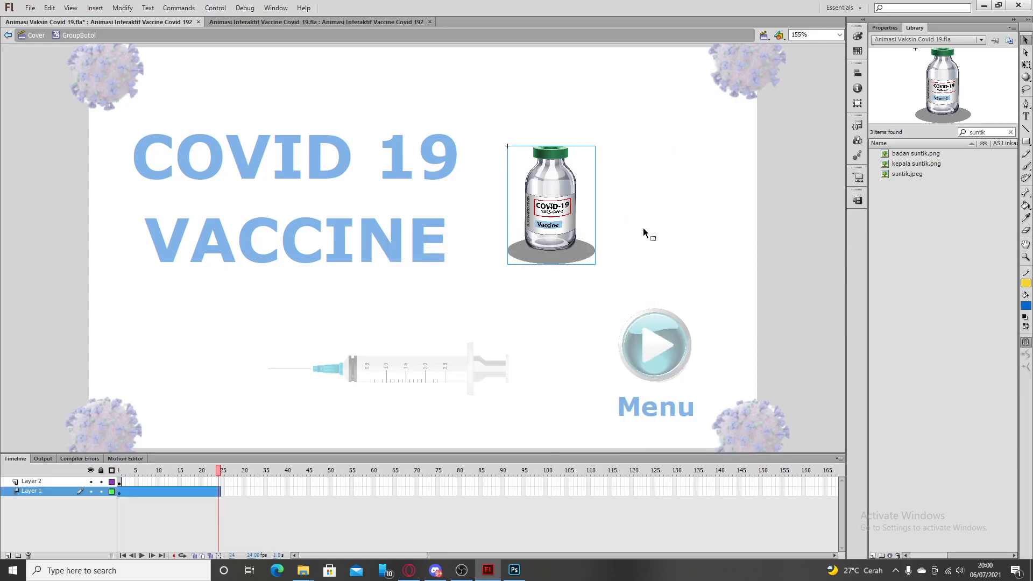
- Extend the right bottle's layer to frame 24 and create a motion tween on it, converting the bottle to a symbol
{"action": "right_click", "coordinate": [218, 481]}
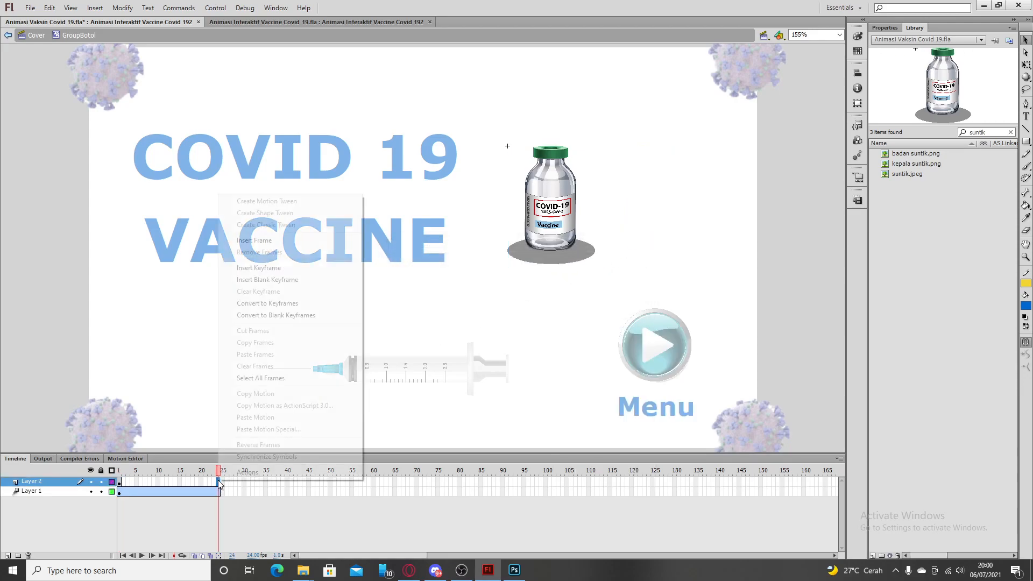
{"action": "left_click", "coordinate": [287, 242]}
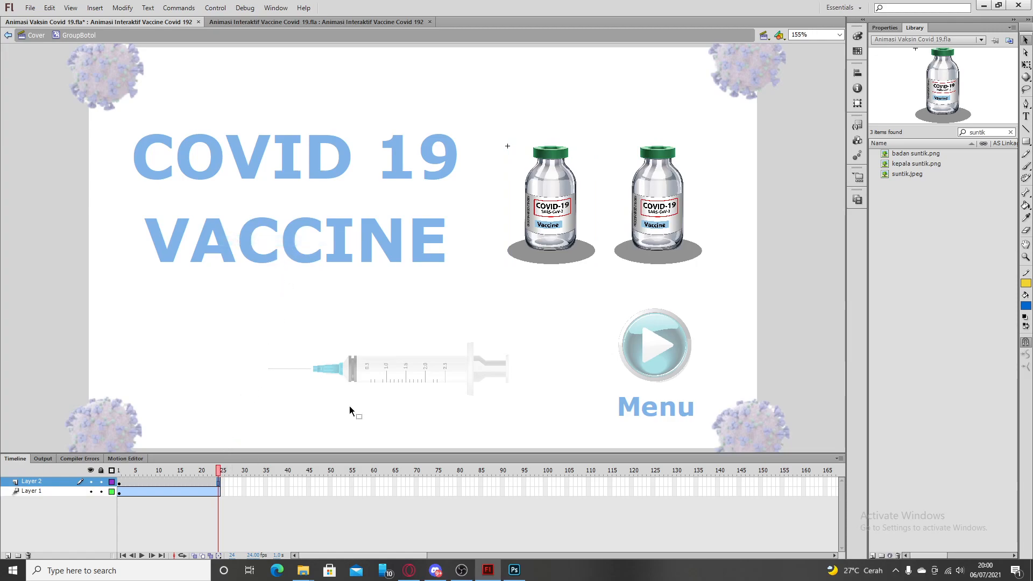
{"action": "left_click", "coordinate": [653, 228]}
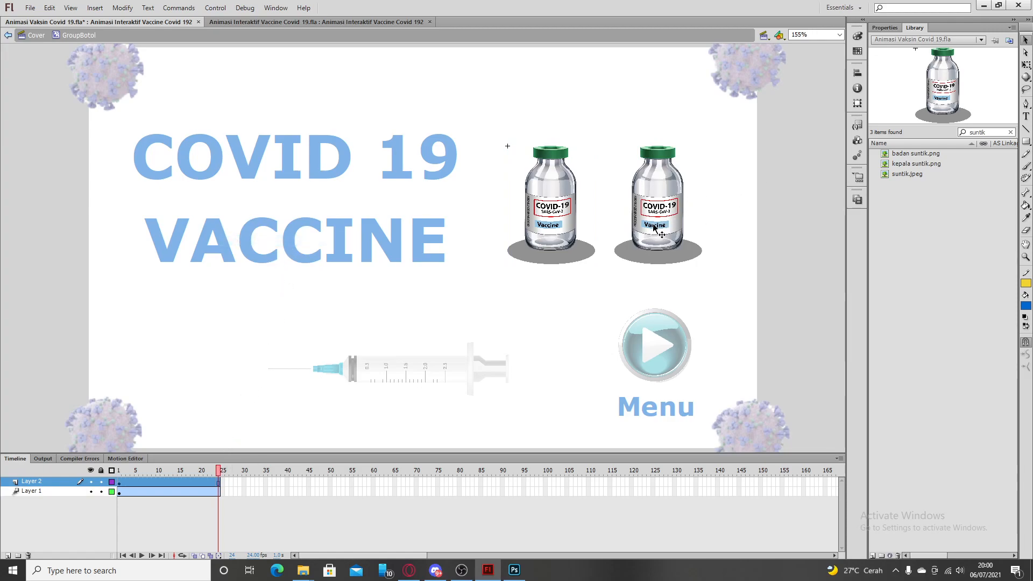
{"action": "right_click", "coordinate": [654, 227]}
{"action": "left_click", "coordinate": [671, 225]}
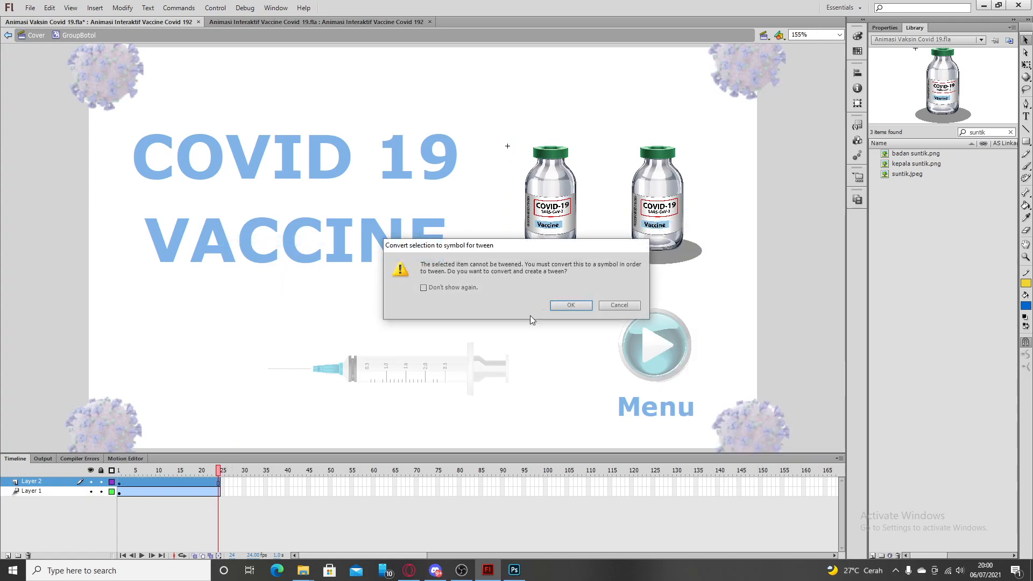
{"action": "left_click", "coordinate": [558, 306]}
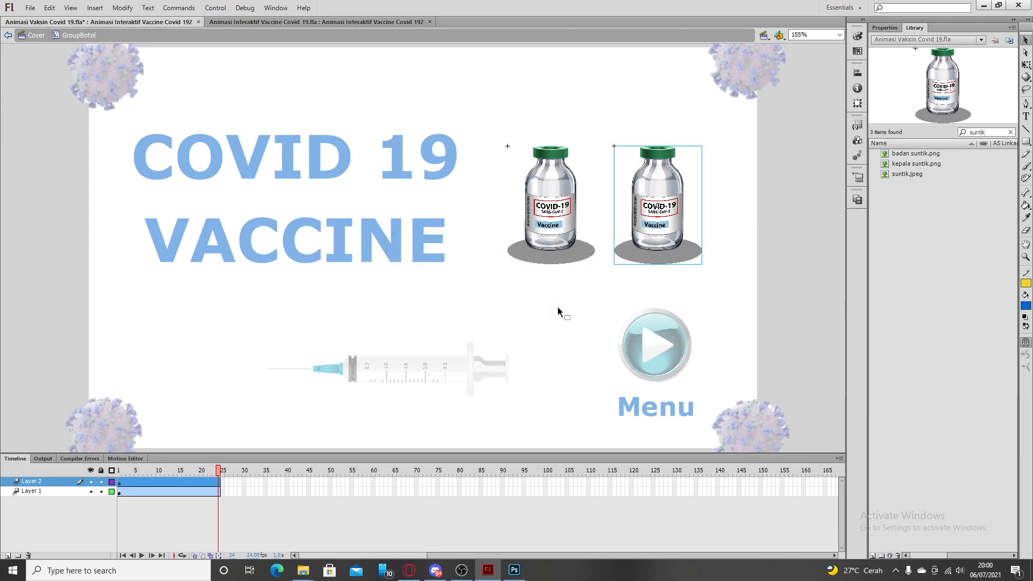
{"action": "left_click", "coordinate": [800, 251]}
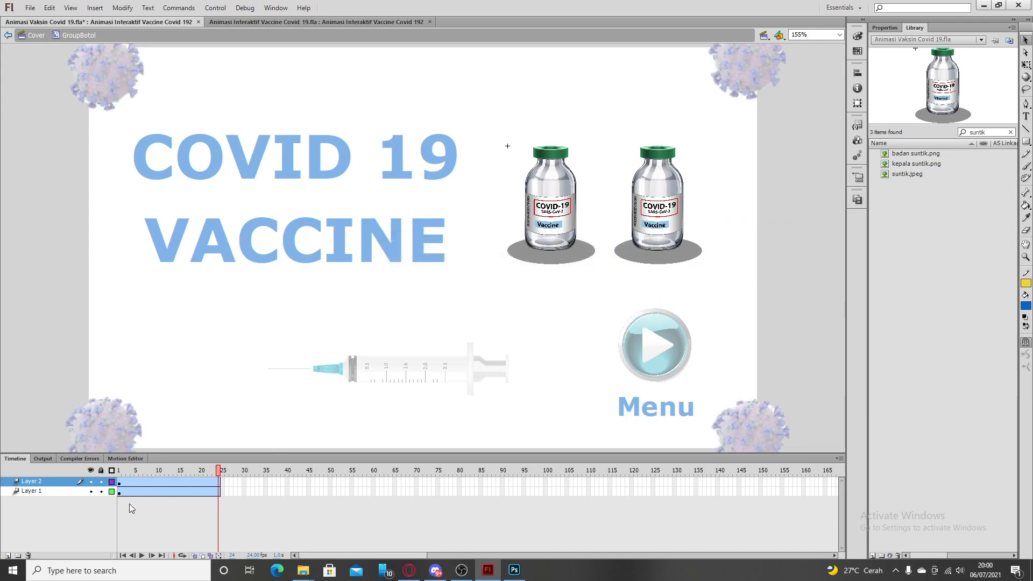
{"action": "left_click", "coordinate": [142, 482]}
{"action": "left_click", "coordinate": [141, 489]}
{"action": "left_click", "coordinate": [147, 482]}
{"action": "left_click", "coordinate": [148, 490]}
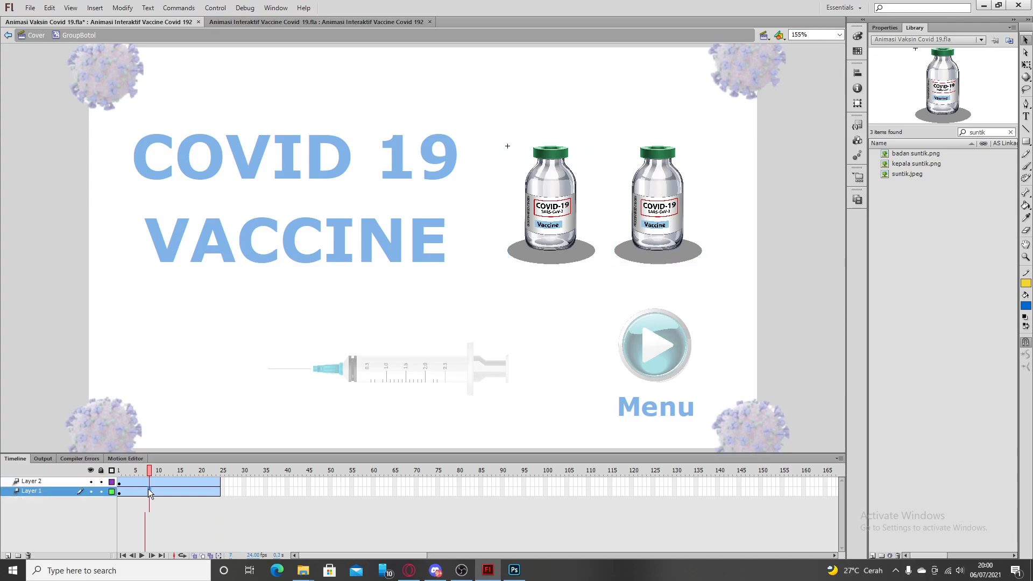
{"action": "left_click", "coordinate": [149, 483]}
{"action": "left_click", "coordinate": [149, 490]}
{"action": "left_click", "coordinate": [156, 483]}
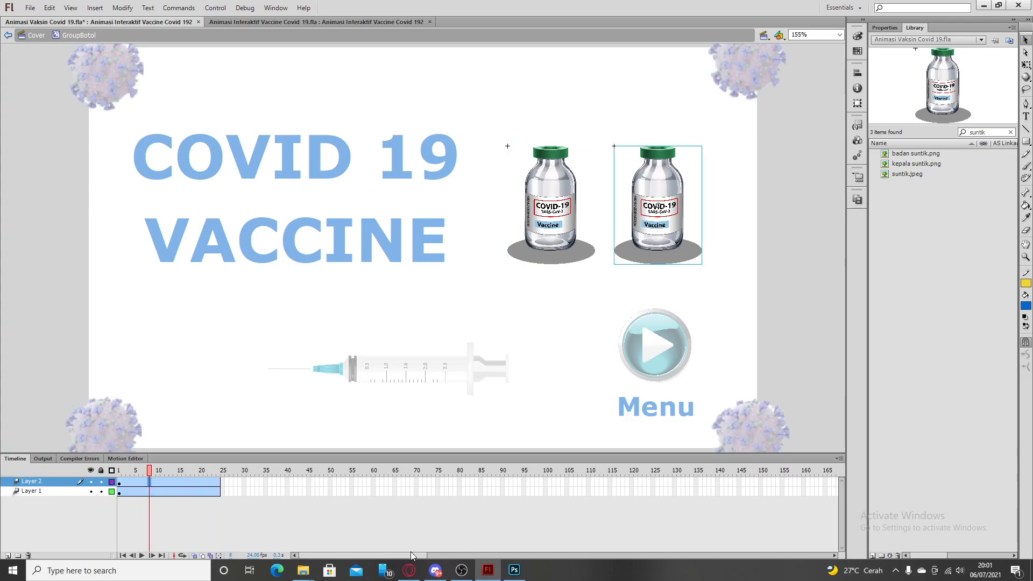
- Extend the motion tweens on both bottle layers to frame 100
{"action": "mouse_move", "coordinate": [412, 556]}
{"action": "left_mouse_down"}
{"action": "mouse_move", "coordinate": [442, 561]}
{"action": "mouse_move", "coordinate": [422, 556]}
{"action": "left_mouse_up"}
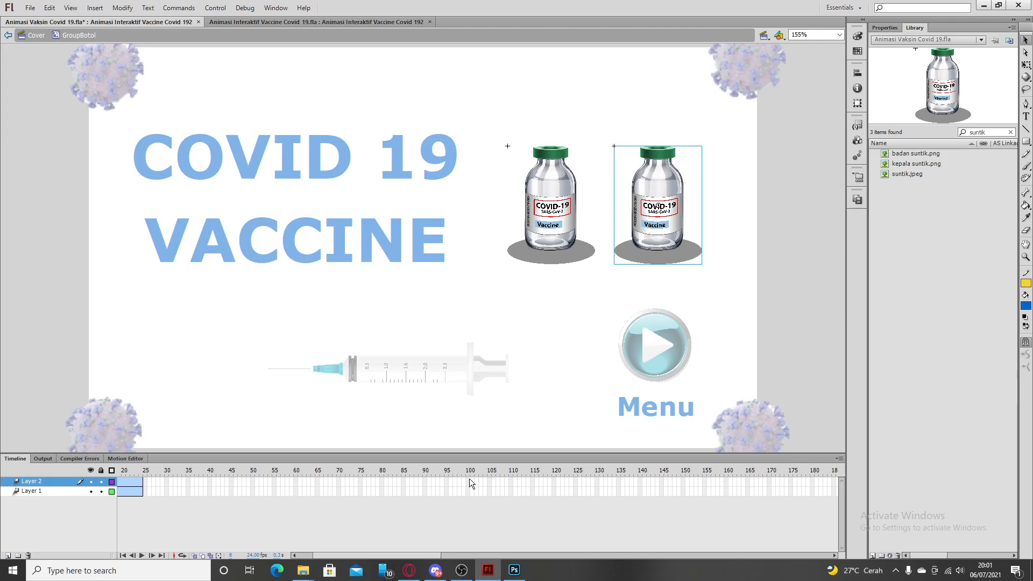
{"action": "left_click", "coordinate": [466, 494]}
{"action": "right_click", "coordinate": [466, 495]}
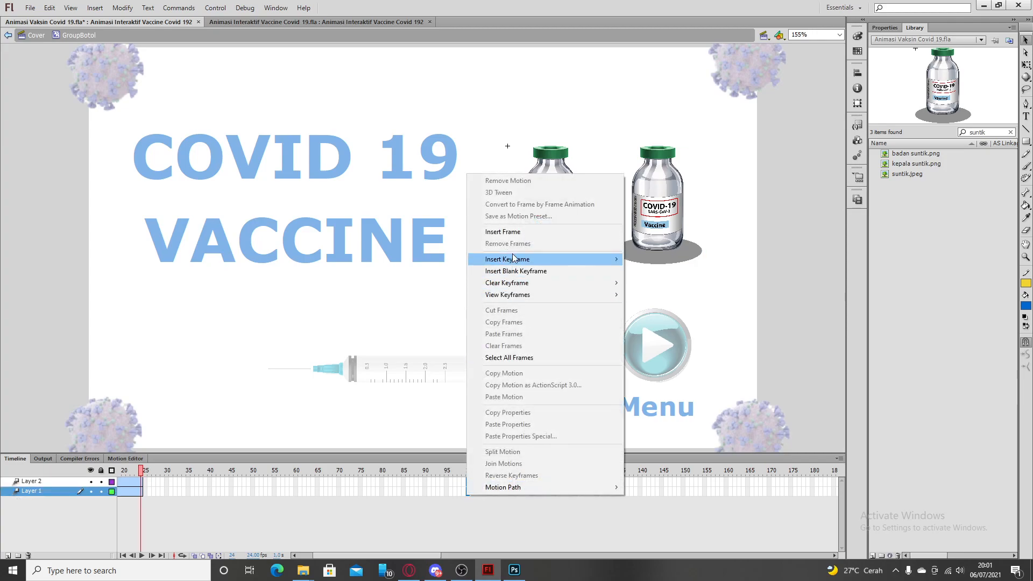
{"action": "left_click", "coordinate": [515, 232]}
{"action": "left_click_drag", "start_coordinate": [420, 556], "coordinate": [180, 511]}
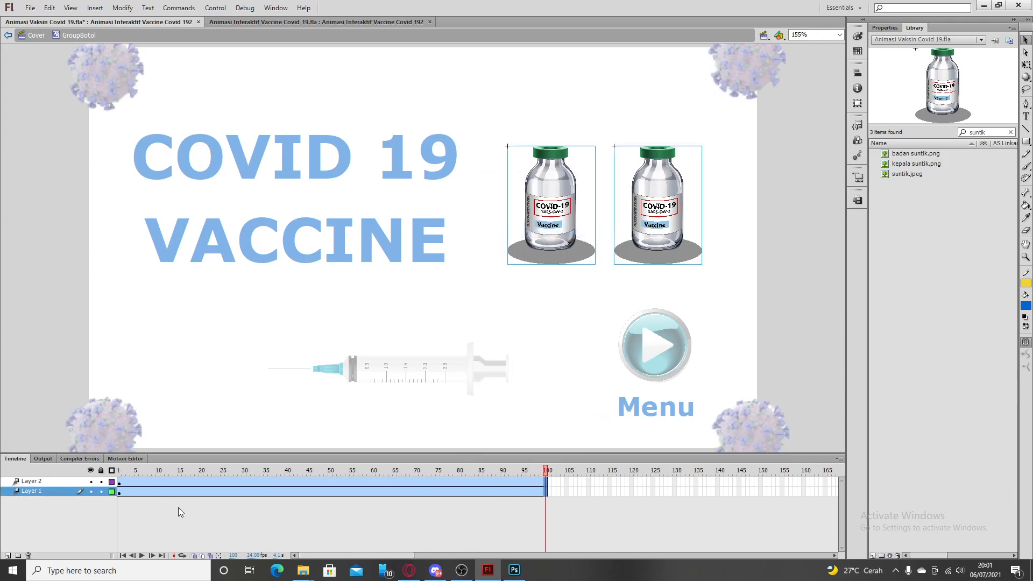
- Nudge the left bottle slightly upward at frame 50 of its motion tween
{"action": "left_click", "coordinate": [331, 470]}
{"action": "left_click", "coordinate": [545, 208]}
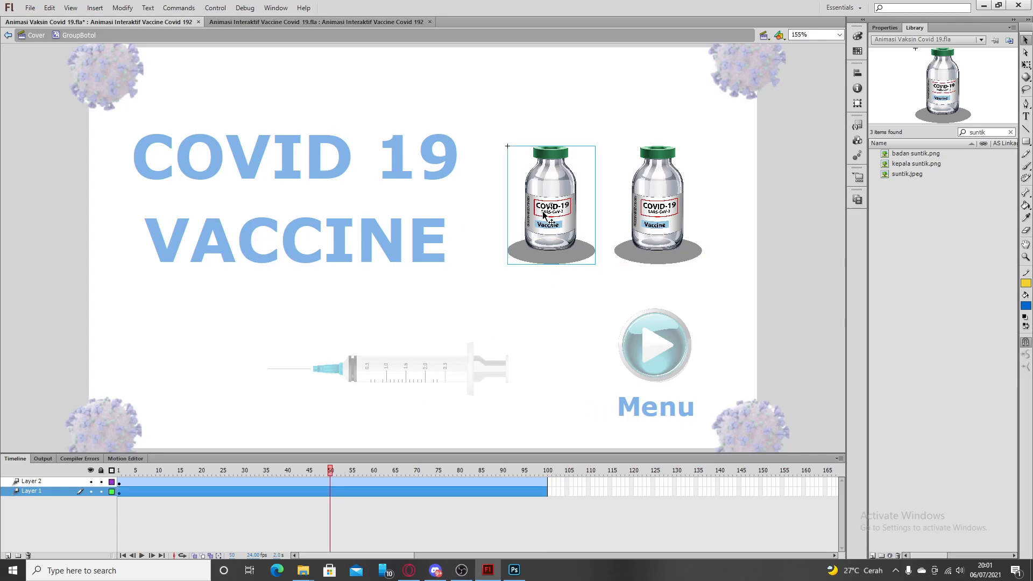
{"action": "key", "text": "Up"}
{"action": "key", "text": "Up"}
{"action": "key", "text": "Up"}
{"action": "key", "text": "Up"}
{"action": "key", "text": "Up"}
{"action": "key", "text": "Up"}
{"action": "key", "text": "Up"}
{"action": "key", "text": "Up"}
{"action": "key", "text": "Up"}
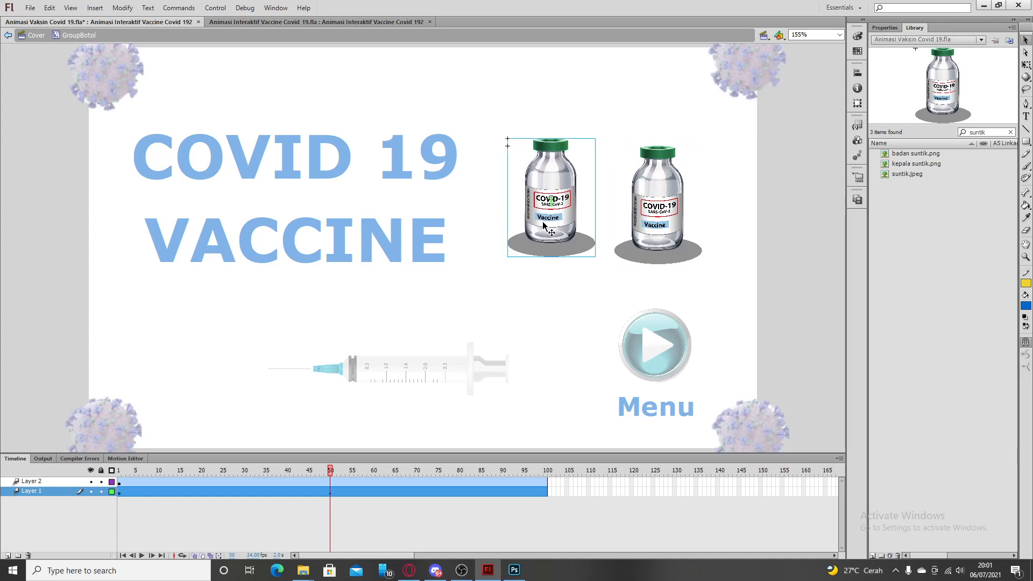
{"action": "key", "text": "Down"}
{"action": "key", "text": "Down"}
{"action": "key", "text": "Down"}
{"action": "key", "text": "Down"}
{"action": "key", "text": "Down"}
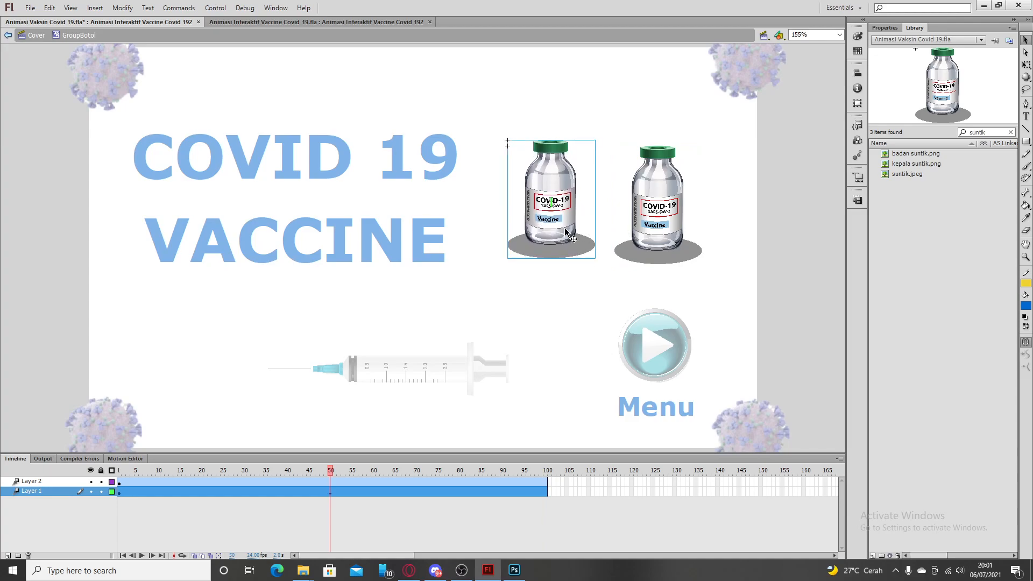
- Nudge the right bottle upward at frame 50 to about the same height as the left bottle
{"action": "left_click", "coordinate": [665, 245]}
{"action": "key", "text": "Up"}
{"action": "key", "text": "Up"}
{"action": "key", "text": "Up"}
{"action": "key", "text": "Up"}
{"action": "key", "text": "Up"}
{"action": "key", "text": "Up"}
{"action": "key", "text": "Up"}
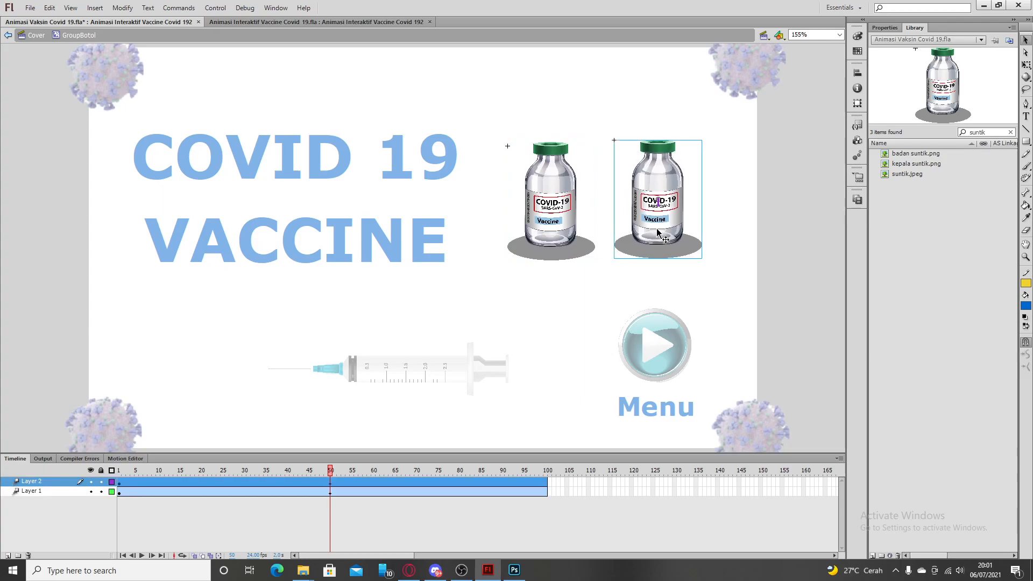
- Clear the frame 50 keyframes from the motion tweens of both vaccine bottle layers
{"action": "left_click", "coordinate": [567, 242]}
{"action": "left_click", "coordinate": [650, 237]}
{"action": "left_click_drag", "start_coordinate": [331, 473], "coordinate": [115, 475]}
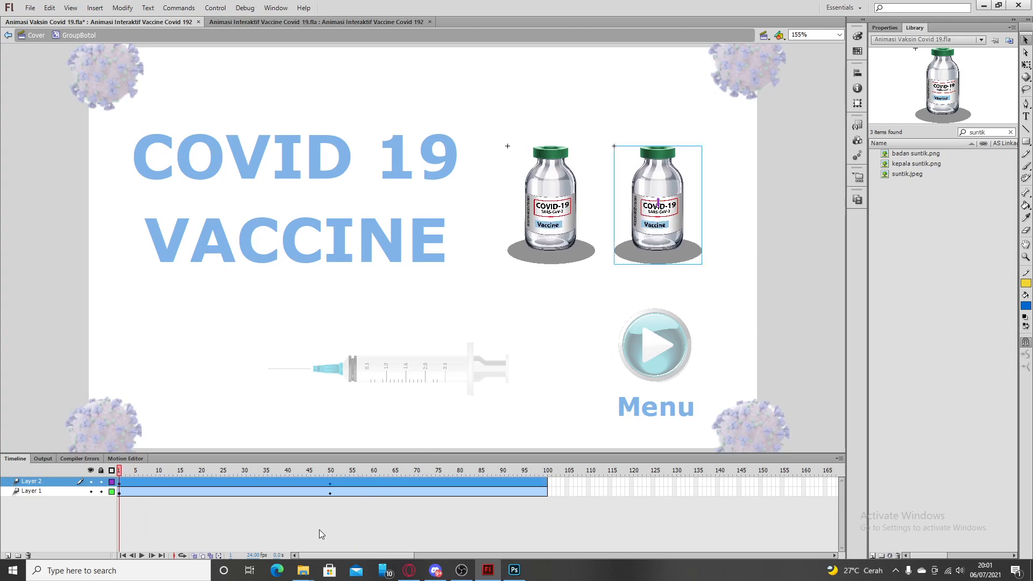
{"action": "left_click", "coordinate": [330, 483]}
{"action": "right_click", "coordinate": [331, 483]}
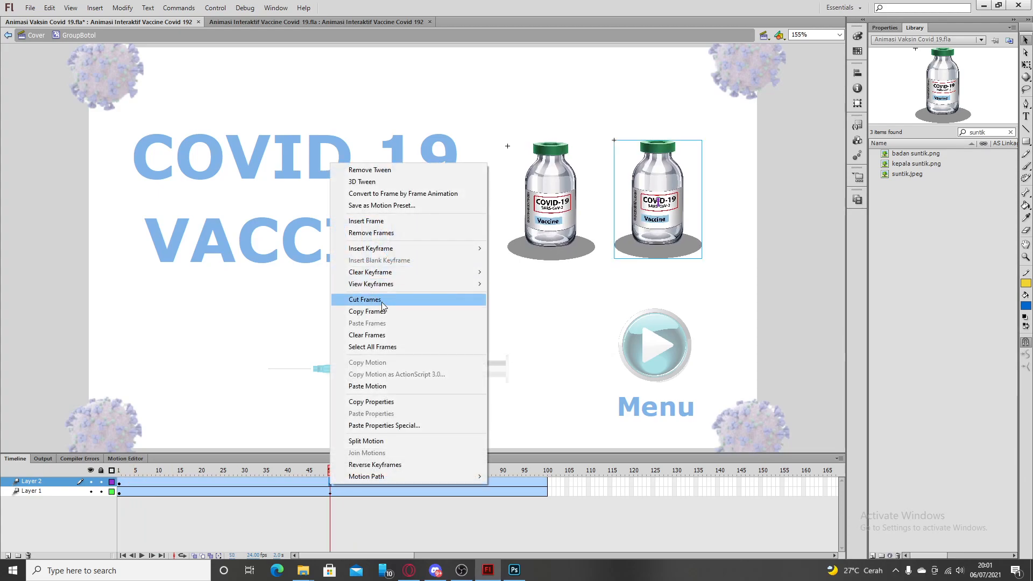
{"action": "mouse_move", "coordinate": [425, 272]}
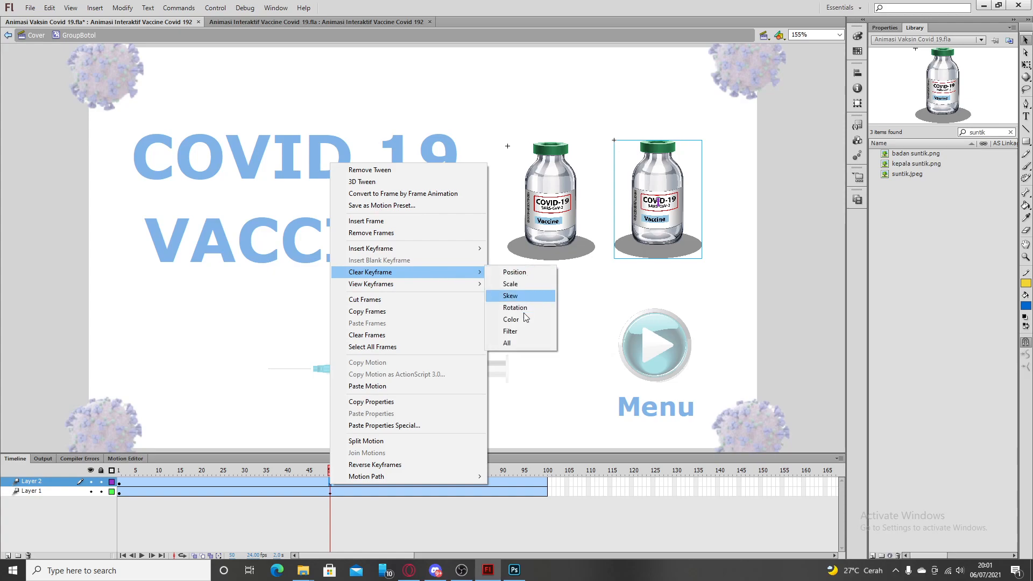
{"action": "left_click", "coordinate": [524, 314]}
{"action": "right_click", "coordinate": [330, 492]}
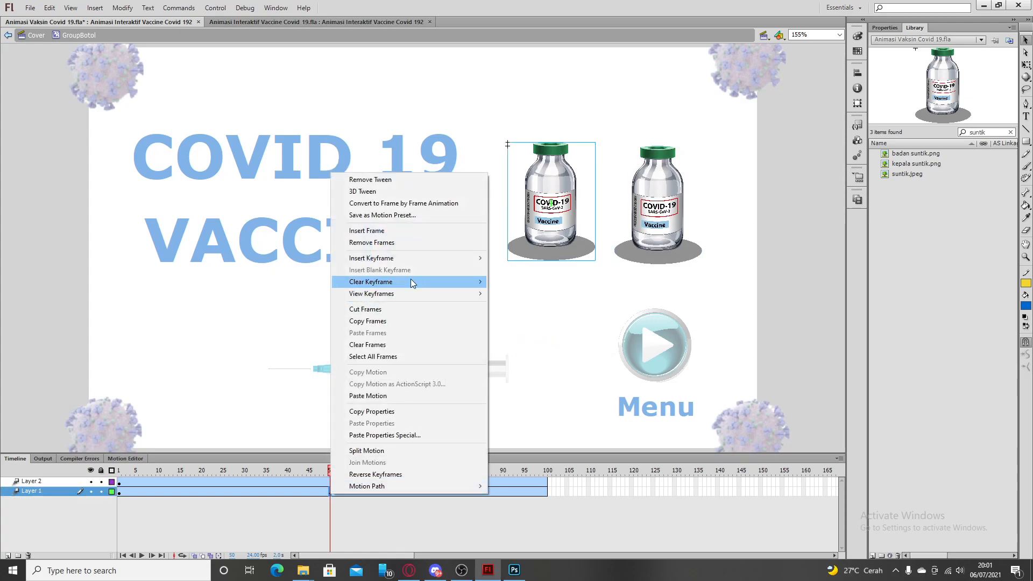
{"action": "left_click", "coordinate": [512, 354]}
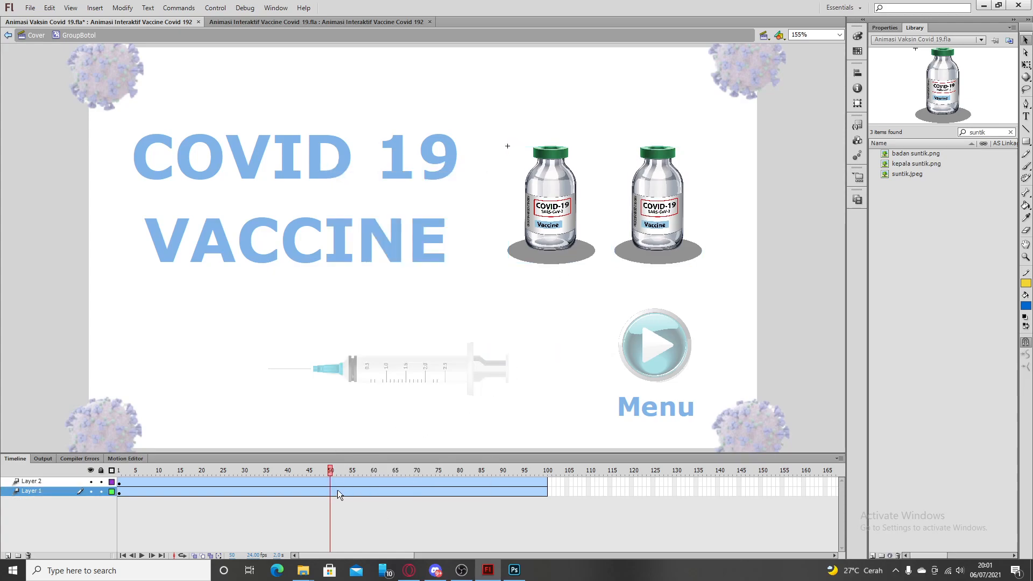
- Select both bottles at frame 50 and move them straight up together by a small amount
{"action": "left_click", "coordinate": [551, 230]}
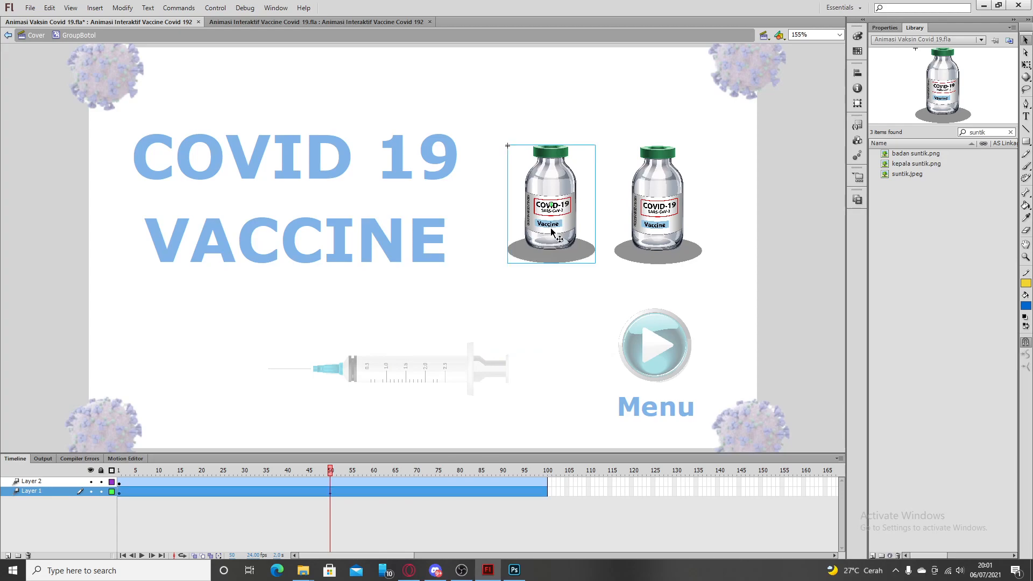
{"action": "key", "text": "ctrl+z"}
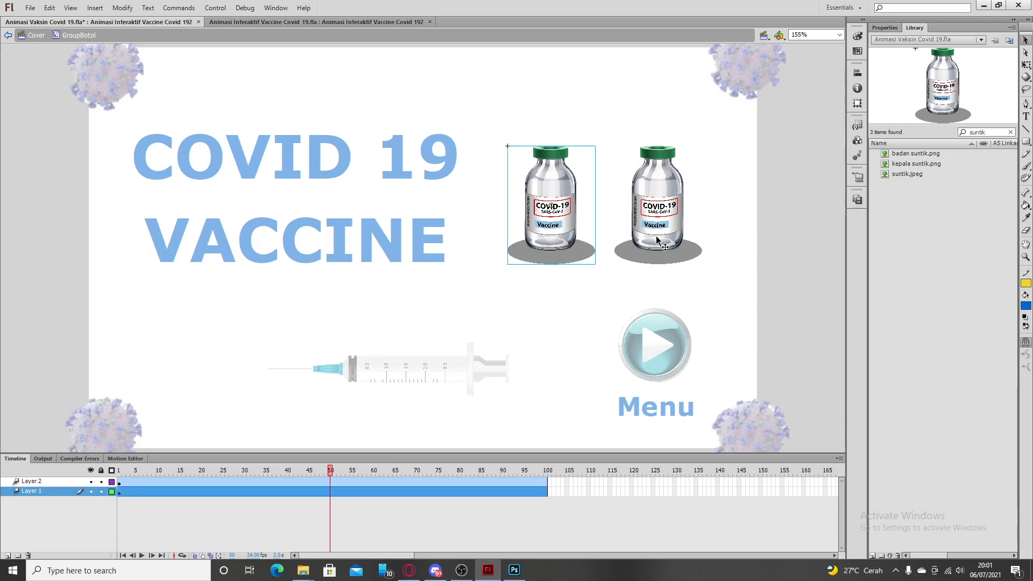
{"action": "left_click", "coordinate": [657, 241], "text": "shift"}
{"action": "left_click_drag", "start_coordinate": [655, 245], "coordinate": [655, 232]}
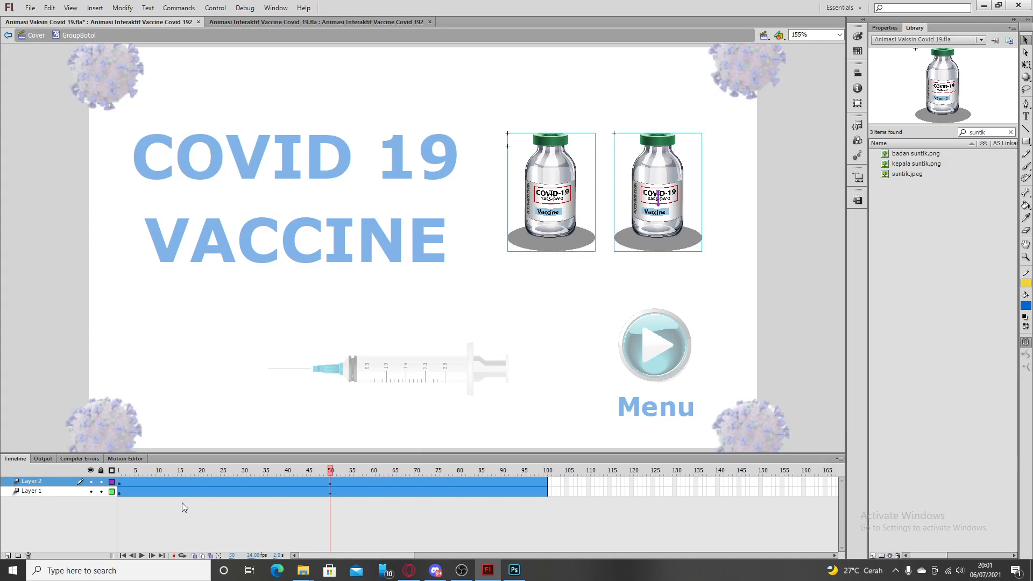
- Copy the left bottle's tween properties from frame 1 and paste them at frame 100 of Layer 1
{"action": "right_click", "coordinate": [121, 492]}
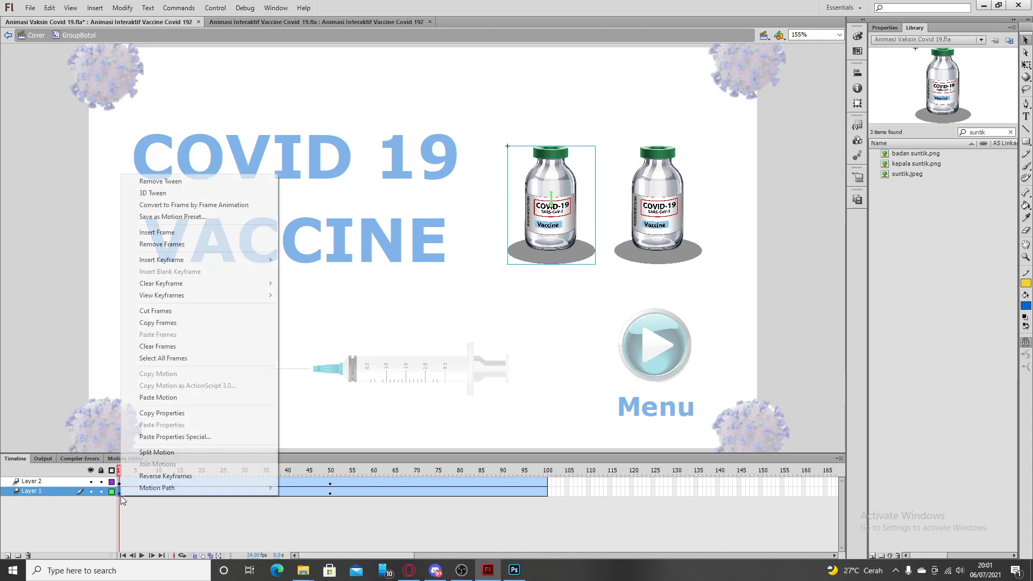
{"action": "left_click", "coordinate": [153, 414]}
{"action": "right_click", "coordinate": [545, 491]}
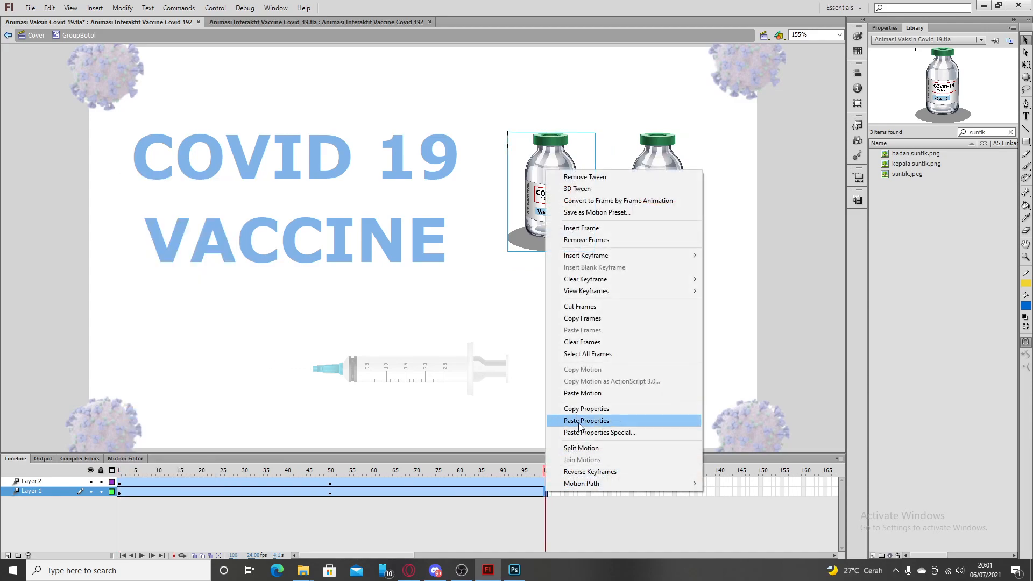
{"action": "left_click", "coordinate": [580, 421]}
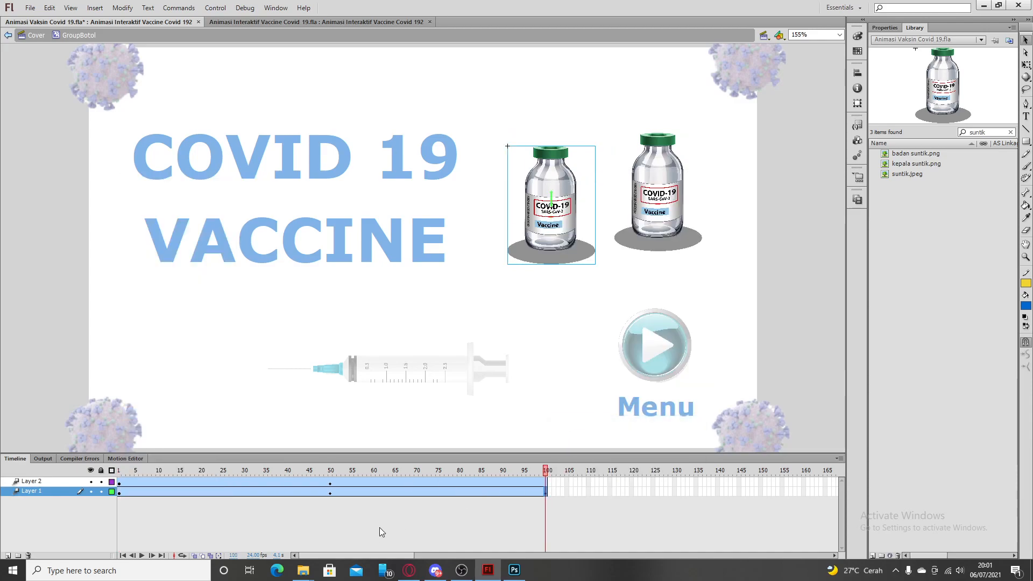
- Copy the right bottle's tween properties from frame 1 and paste them at frame 100 of Layer 2
{"action": "right_click", "coordinate": [120, 482]}
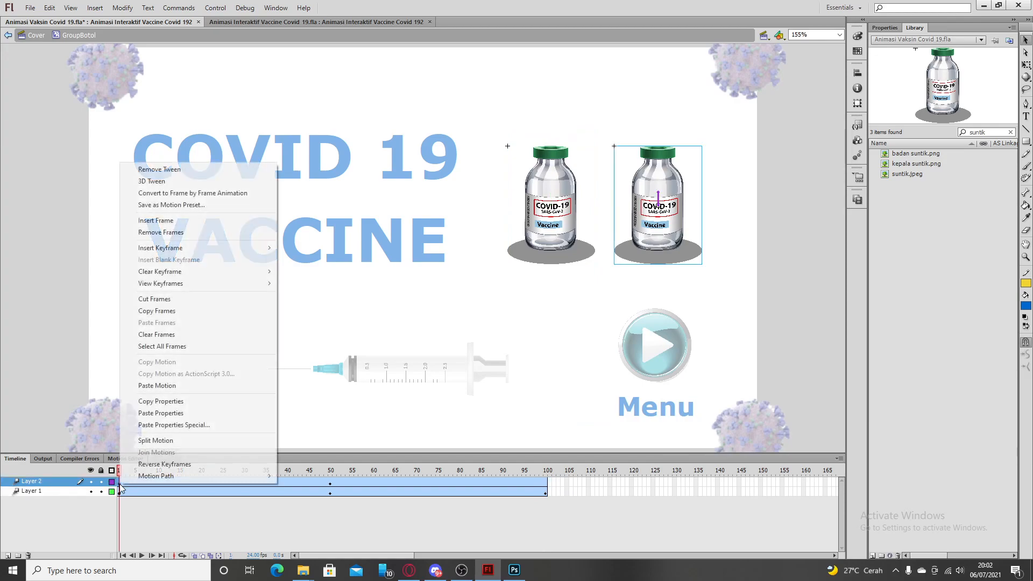
{"action": "left_click", "coordinate": [160, 402]}
{"action": "right_click", "coordinate": [545, 481]}
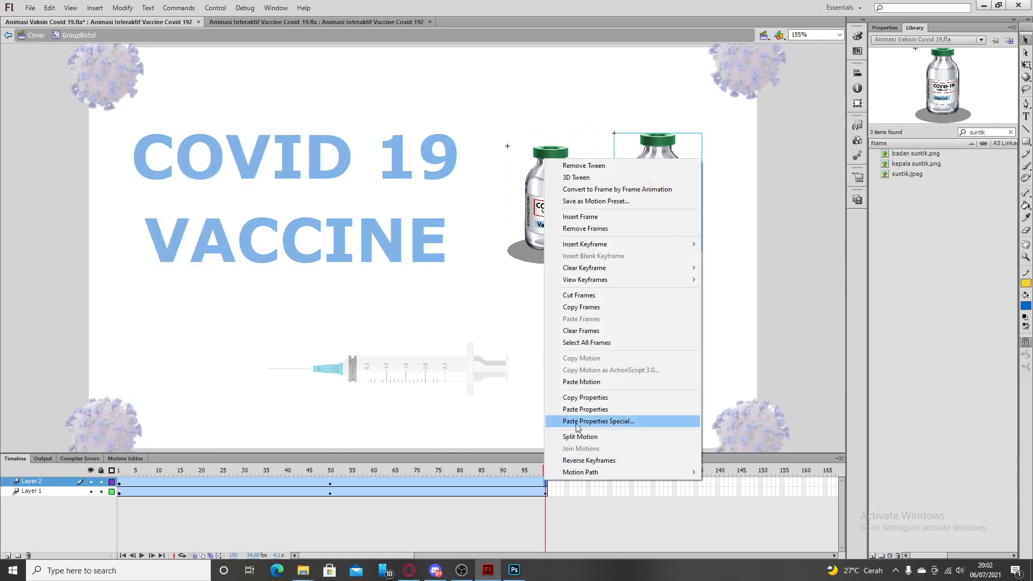
{"action": "left_click", "coordinate": [608, 417]}
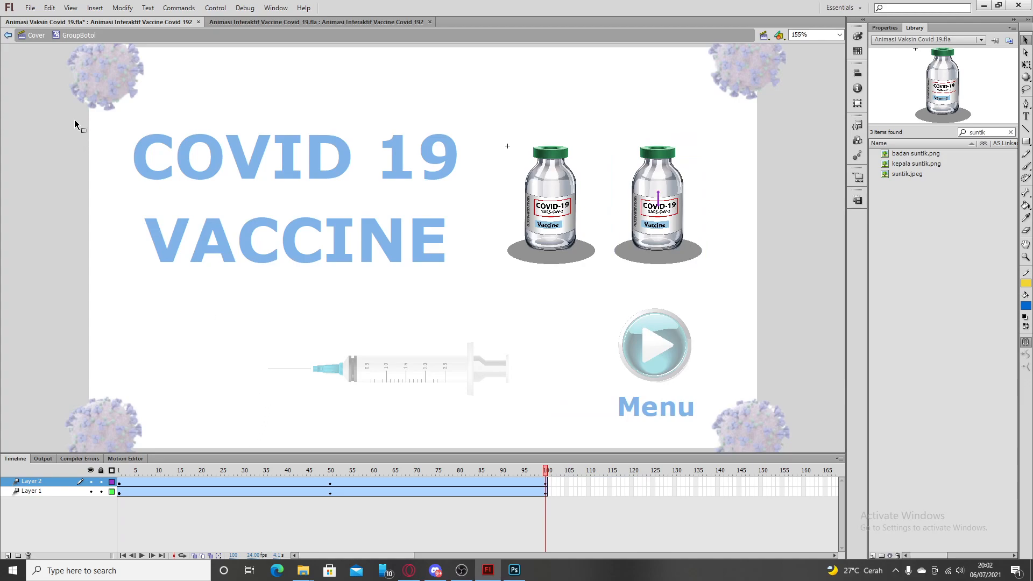
- Return to the Cover scene and test the movie to check the bottle animation
{"action": "left_click", "coordinate": [8, 36]}
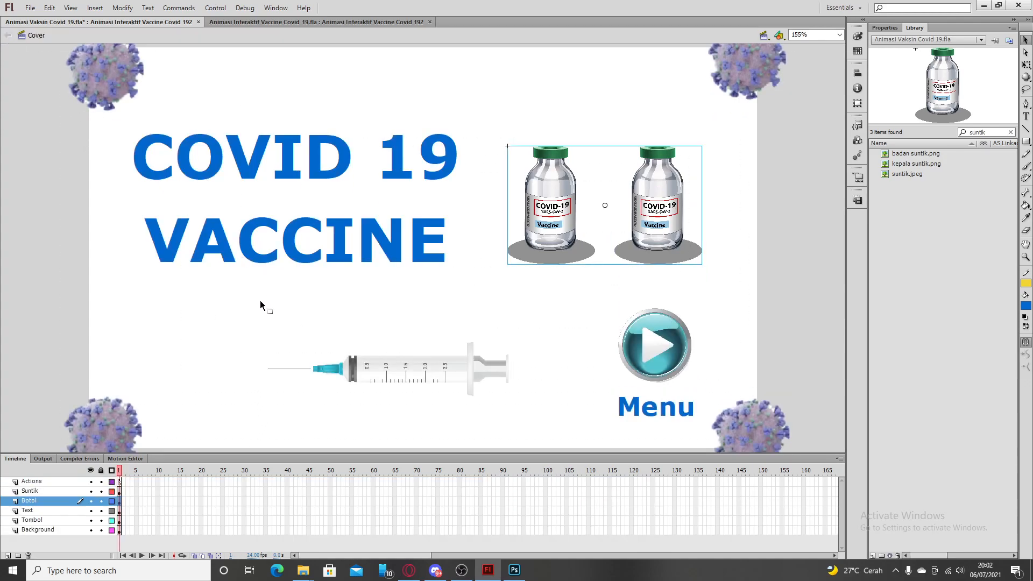
{"action": "key", "text": "ctrl+Return"}
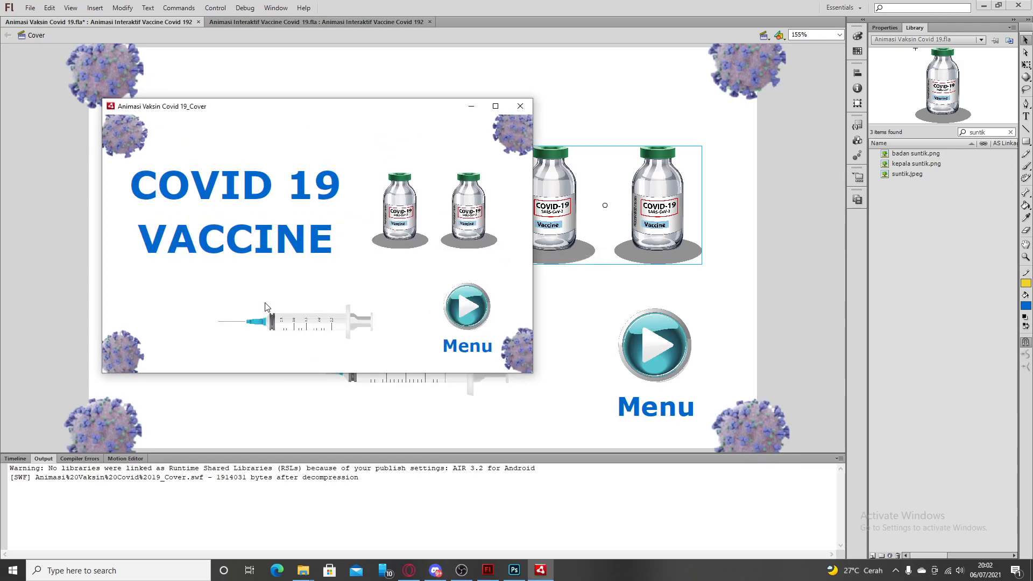
{"action": "left_click_drag", "start_coordinate": [311, 107], "coordinate": [395, 127]}
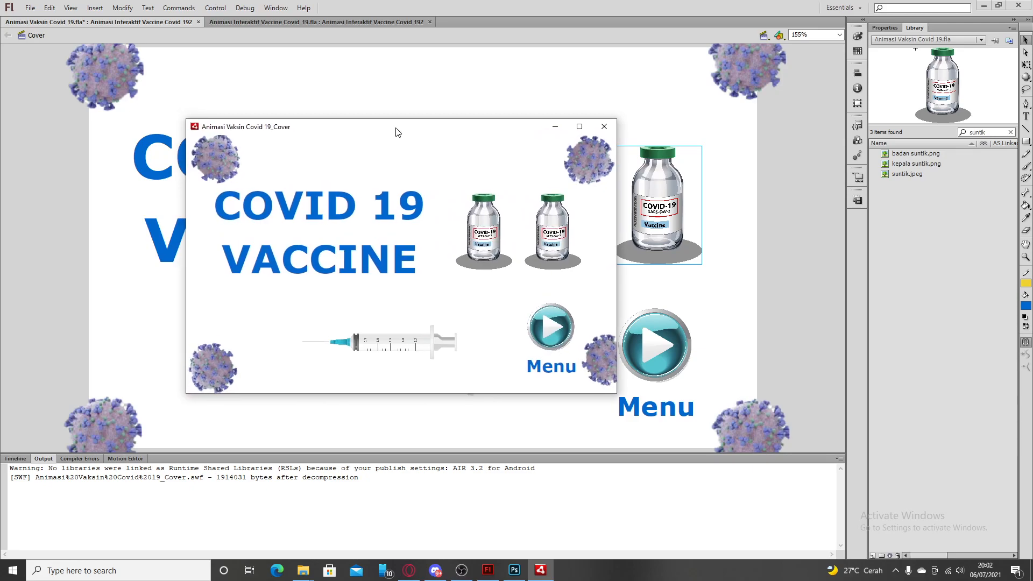
{"action": "left_click", "coordinate": [607, 128]}
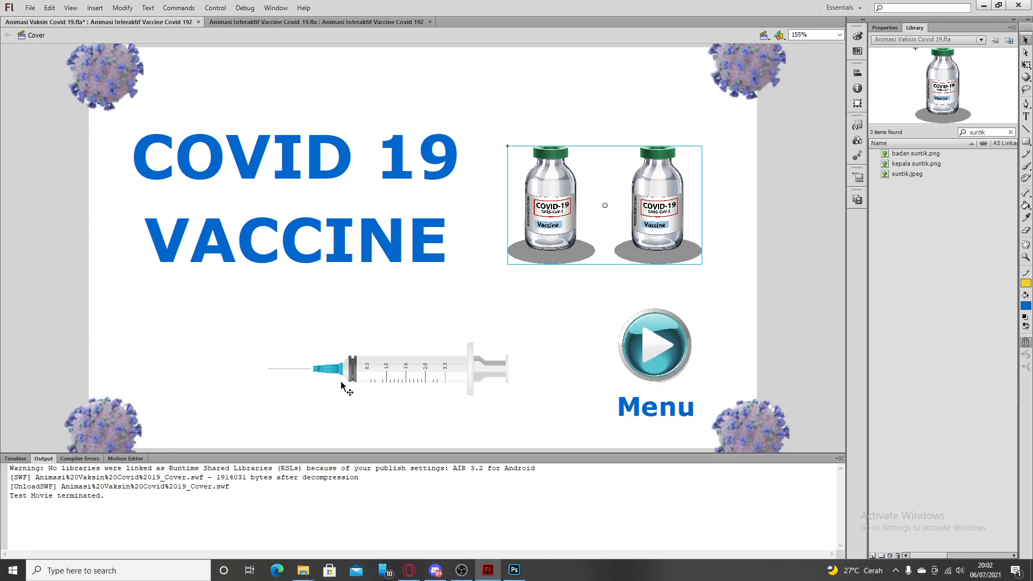
- Convert both syringe parts on the Suntik layer into one movie clip symbol named Suntik
{"action": "left_click", "coordinate": [18, 461]}
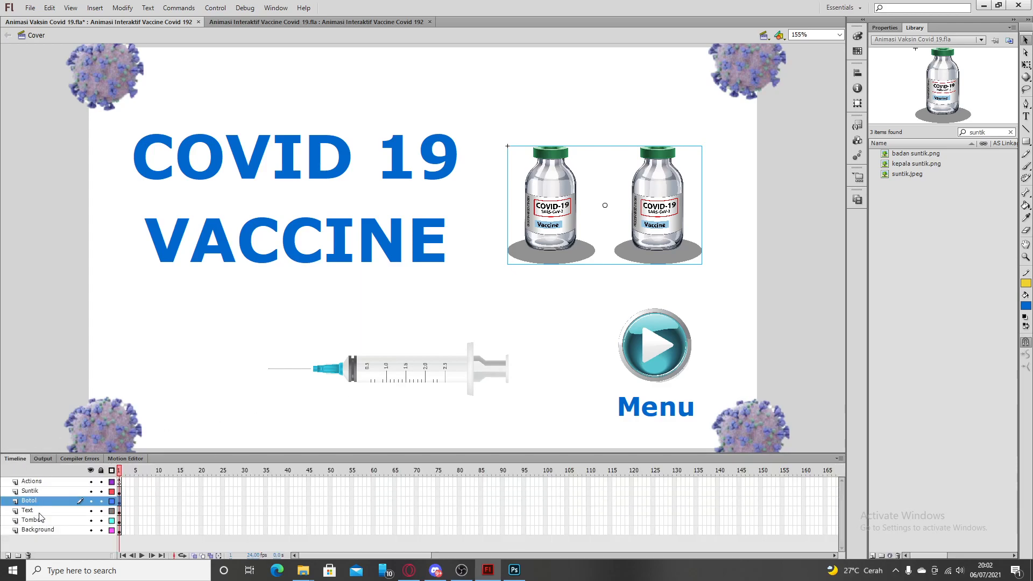
{"action": "left_click", "coordinate": [39, 492]}
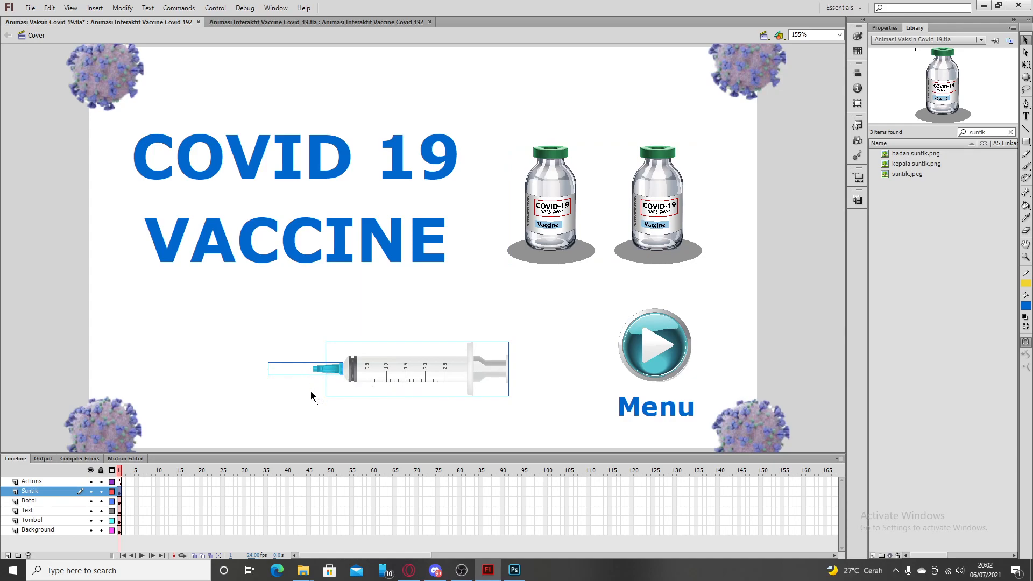
{"action": "right_click", "coordinate": [368, 372]}
{"action": "left_click", "coordinate": [423, 314]}
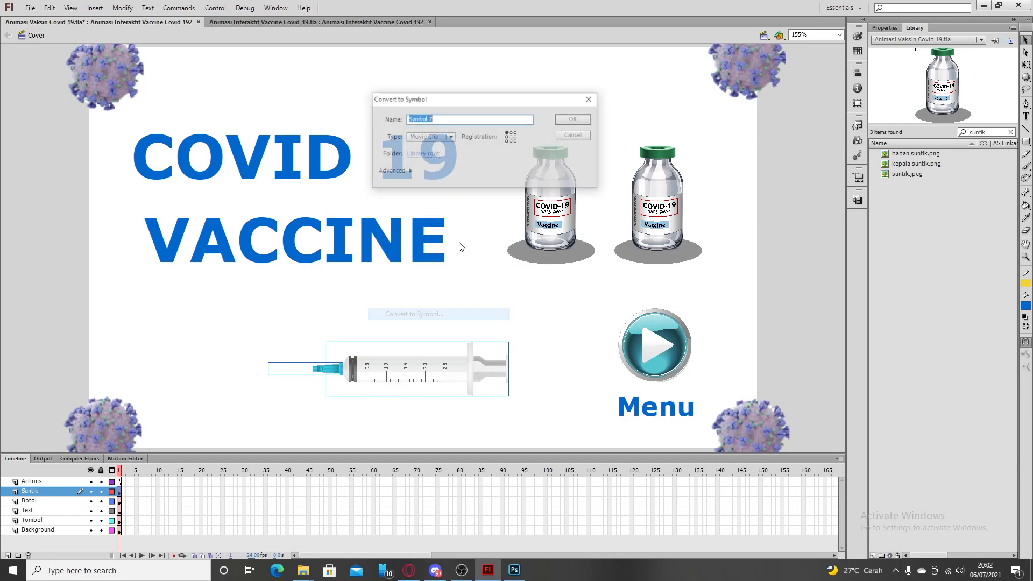
{"action": "left_click", "coordinate": [451, 118]}
{"action": "key", "text": "ctrl+a"}
{"action": "key", "text": "BackSpace"}
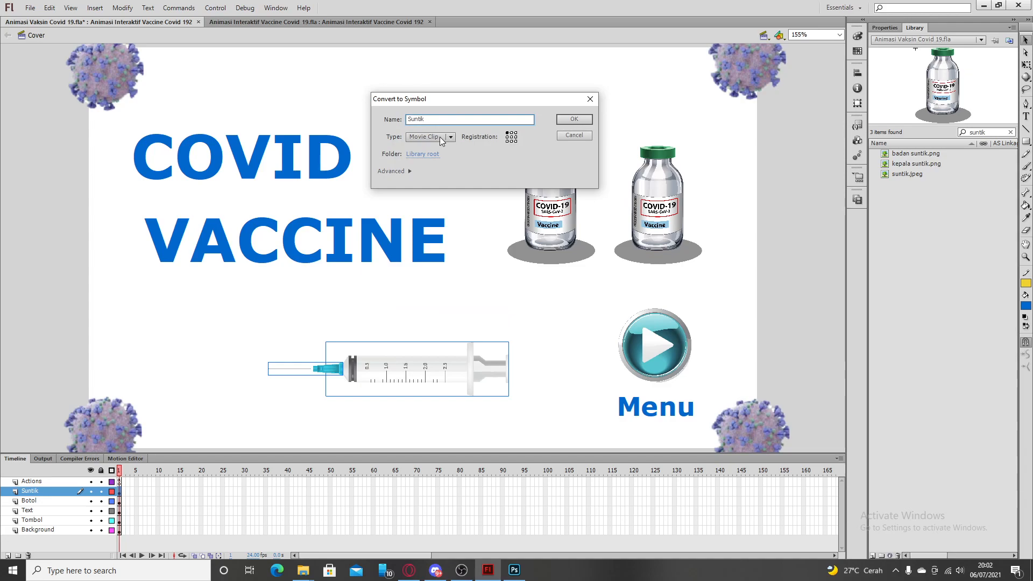
{"action": "left_click", "coordinate": [580, 118]}
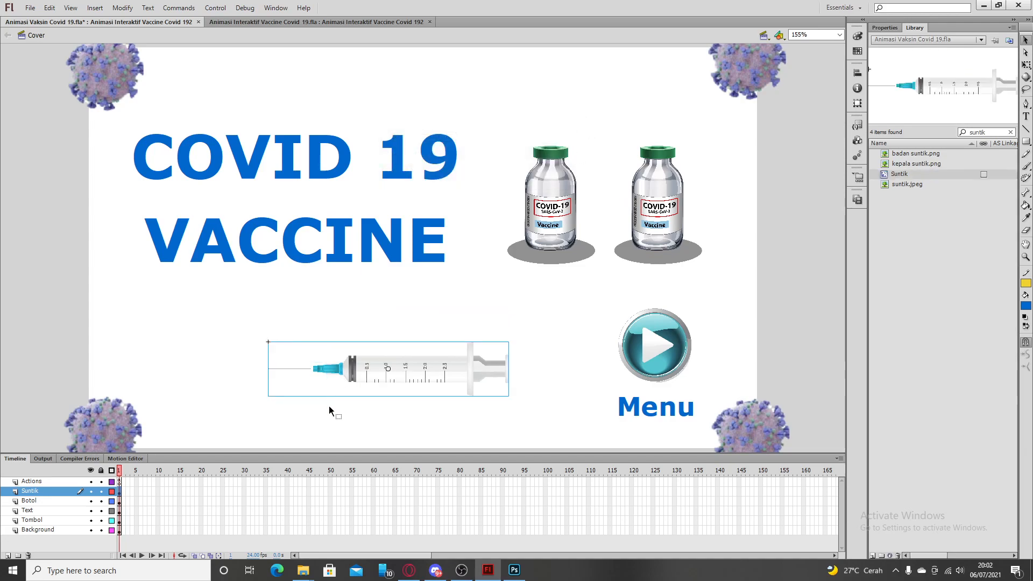
- Open the Suntik symbol for editing and create a motion tween on the needle, converting it to a symbol
{"action": "double_click", "coordinate": [375, 368]}
{"action": "left_click", "coordinate": [328, 373]}
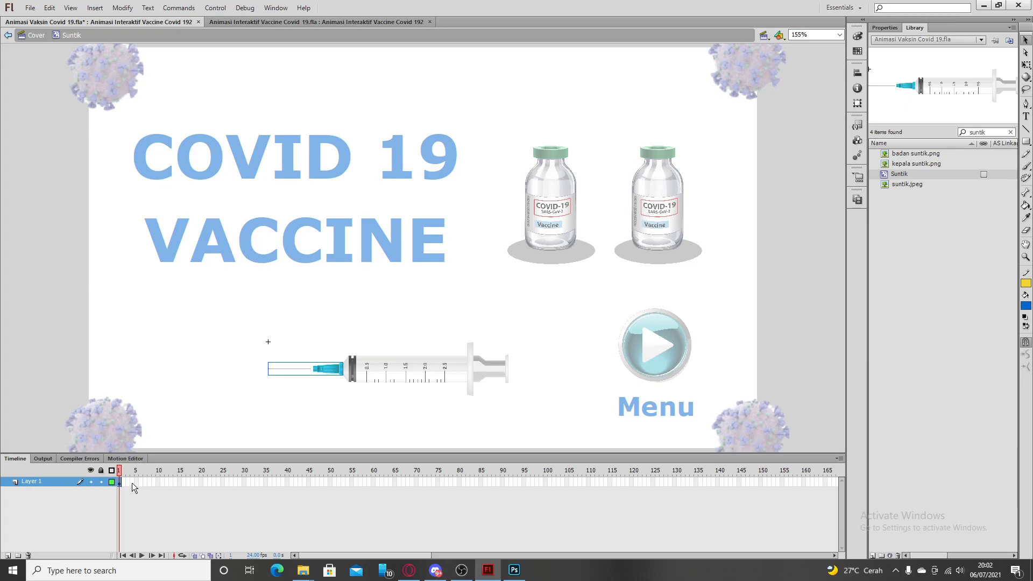
{"action": "right_click", "coordinate": [330, 374]}
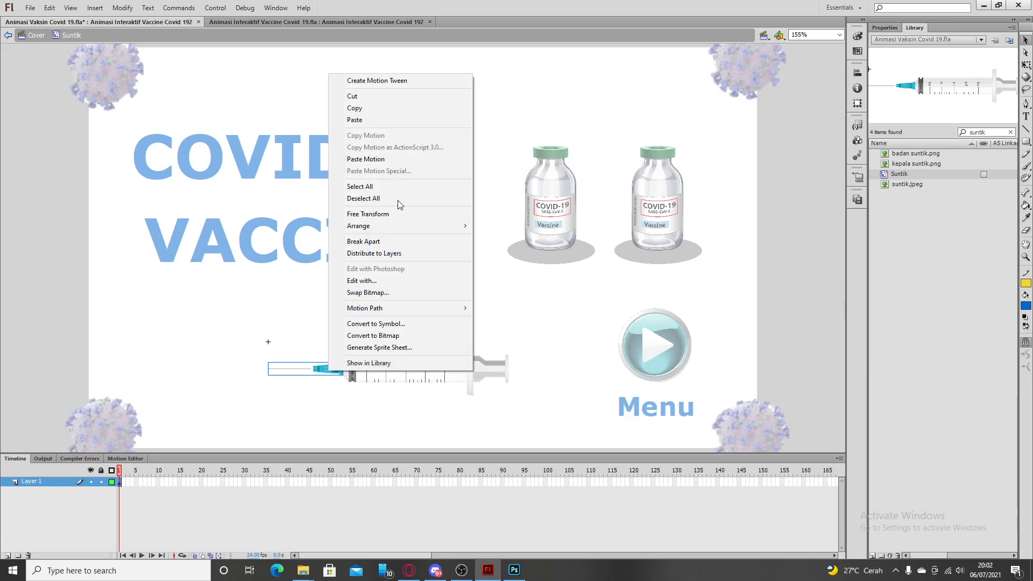
{"action": "left_click", "coordinate": [396, 78]}
{"action": "left_click", "coordinate": [569, 306]}
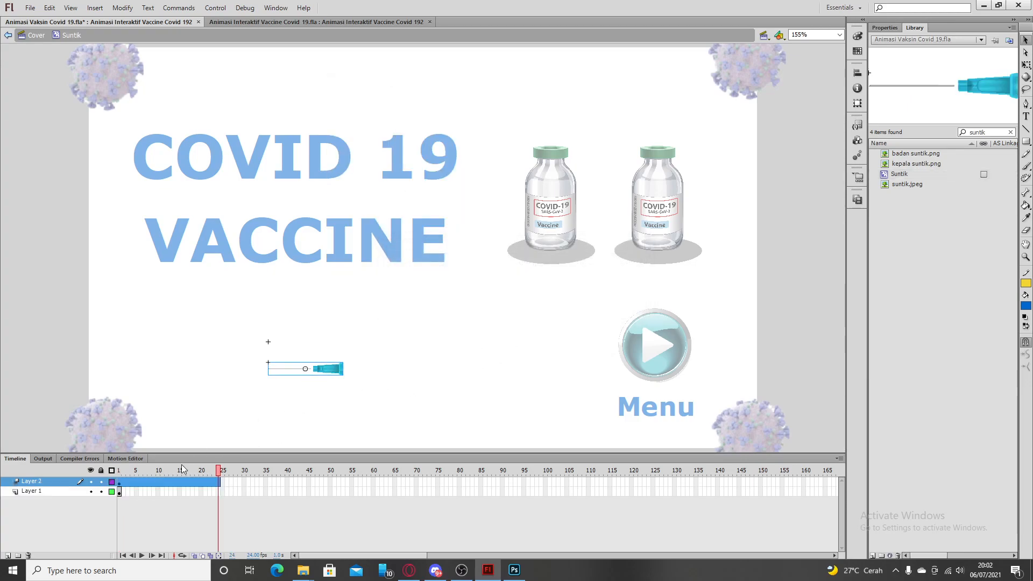
- Extend the syringe body's layer to frame 24 and create a motion tween on the body, converting it to a symbol
{"action": "left_click", "coordinate": [217, 491]}
{"action": "right_click", "coordinate": [218, 490]}
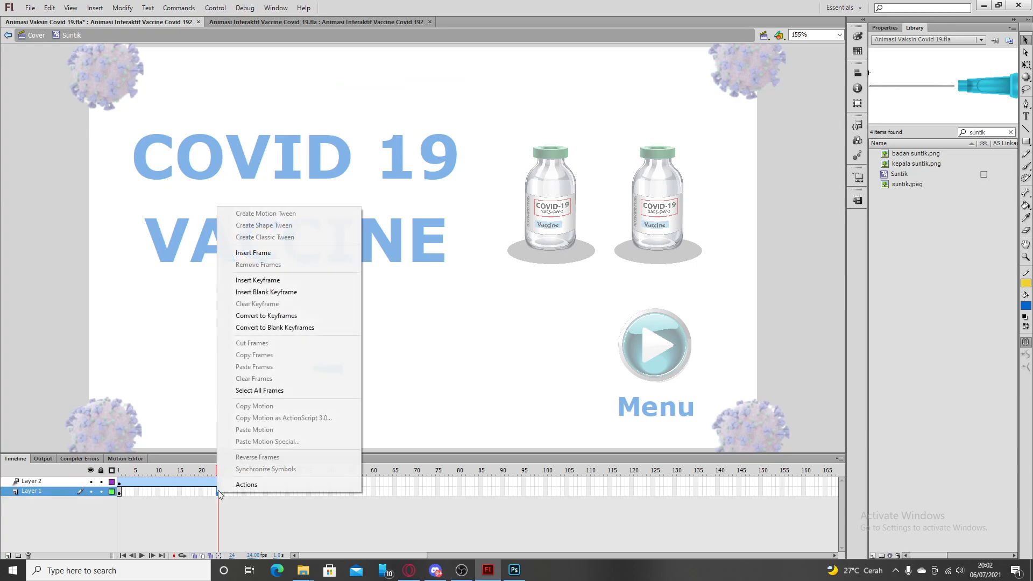
{"action": "left_click", "coordinate": [278, 253]}
{"action": "right_click", "coordinate": [386, 372]}
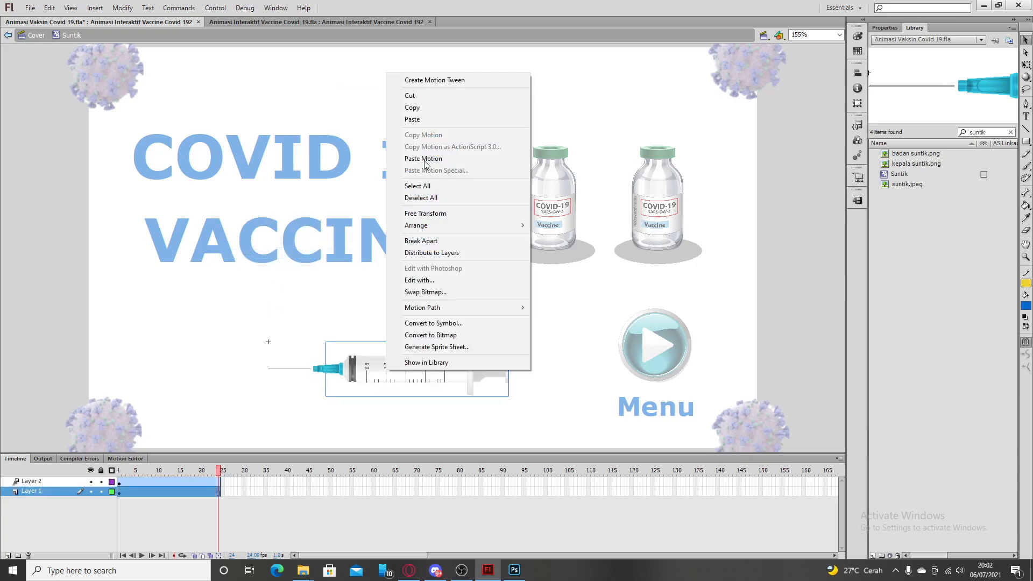
{"action": "left_click", "coordinate": [430, 80]}
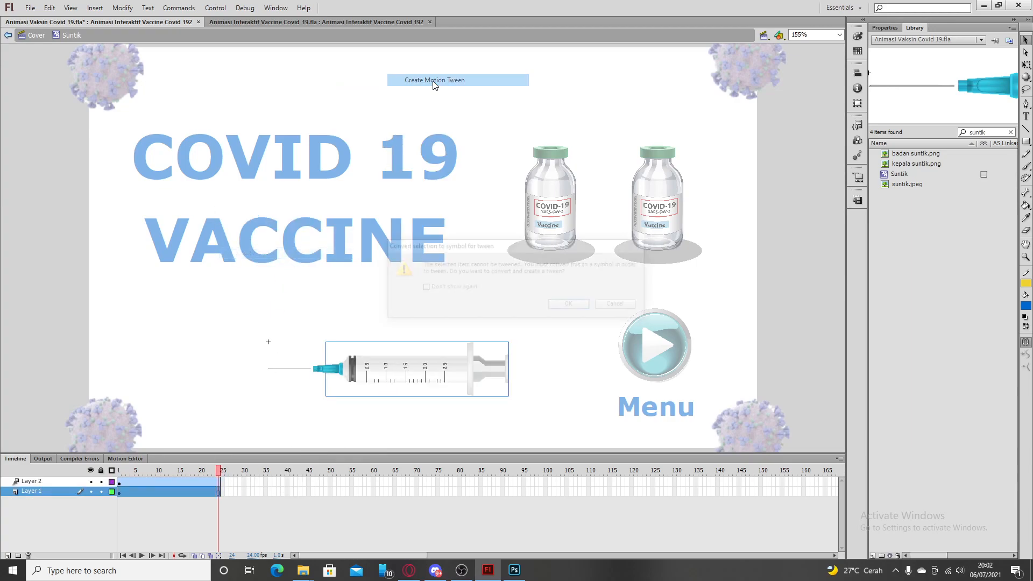
{"action": "left_click", "coordinate": [562, 307]}
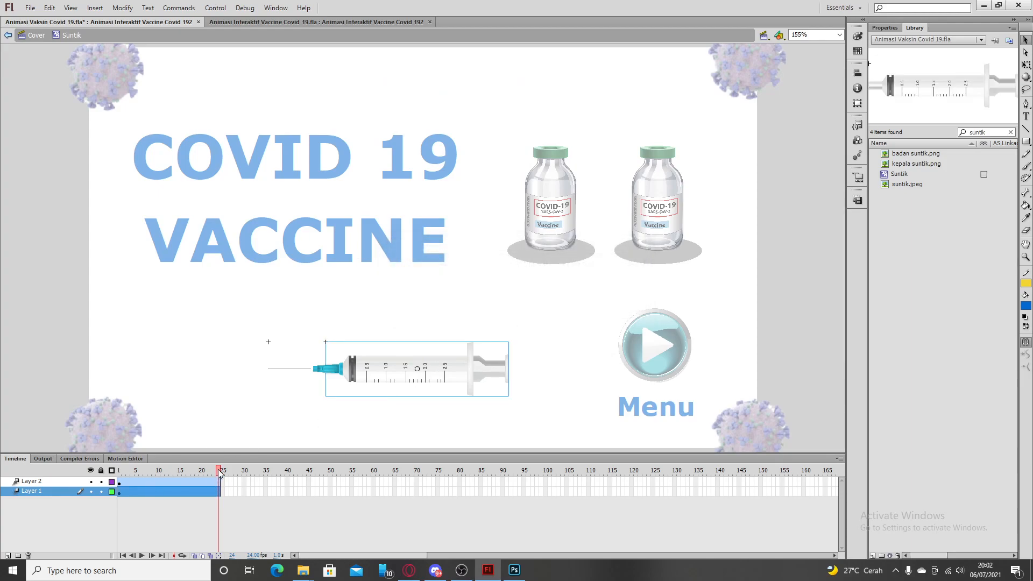
- Remove the motion tween from the syringe body and return to frame 1
{"action": "right_click", "coordinate": [399, 380]}
{"action": "left_click", "coordinate": [480, 172]}
{"action": "left_click", "coordinate": [199, 506]}
{"action": "left_click_drag", "start_coordinate": [220, 473], "coordinate": [119, 472]}
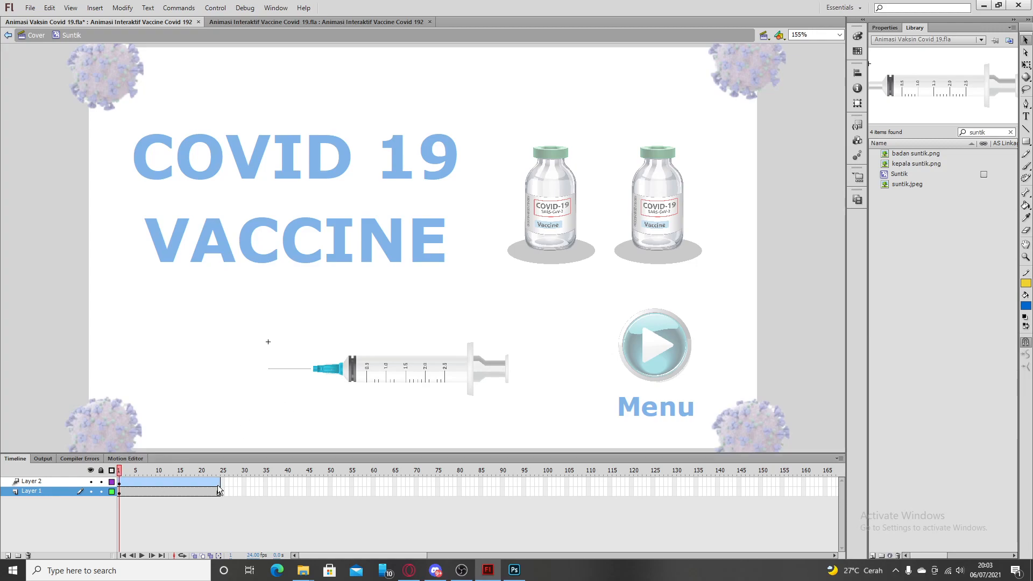
- Extend the needle and syringe body layers to frame 100
{"action": "left_click_drag", "start_coordinate": [547, 479], "coordinate": [547, 502]}
{"action": "right_click", "coordinate": [547, 495]}
{"action": "left_click", "coordinate": [605, 254]}
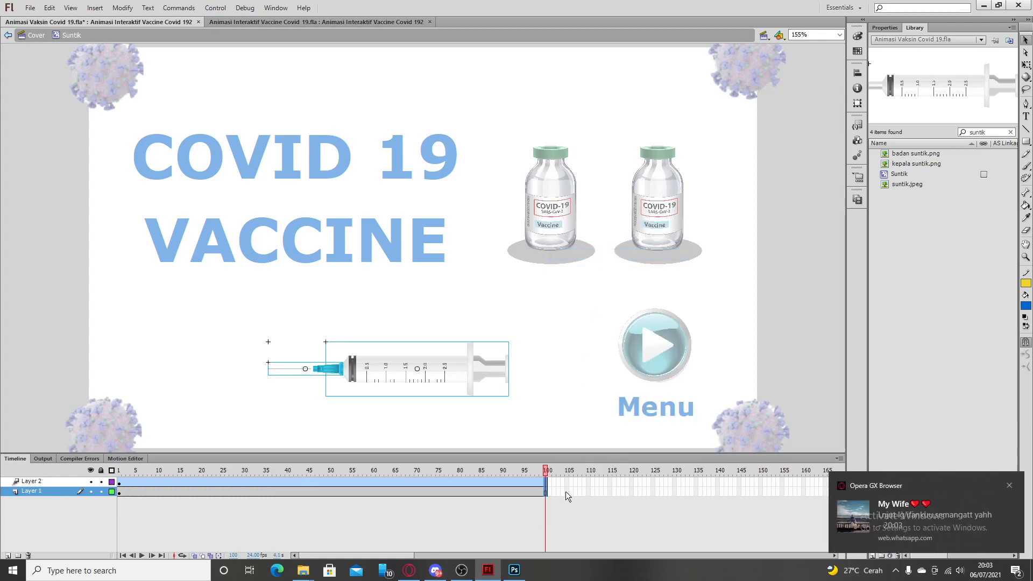
- At frame 50, move the needle diagonally down and left, away from the syringe body
{"action": "left_click", "coordinate": [400, 471]}
{"action": "left_click_drag", "start_coordinate": [400, 471], "coordinate": [332, 472]}
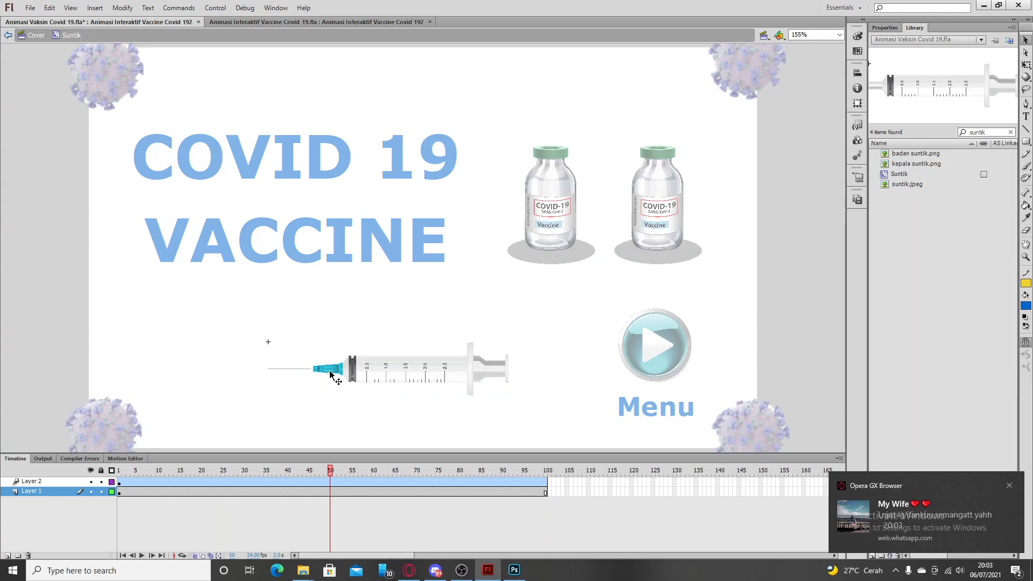
{"action": "left_click_drag", "start_coordinate": [331, 372], "coordinate": [313, 399]}
{"action": "left_click_drag", "start_coordinate": [315, 417], "coordinate": [296, 428]}
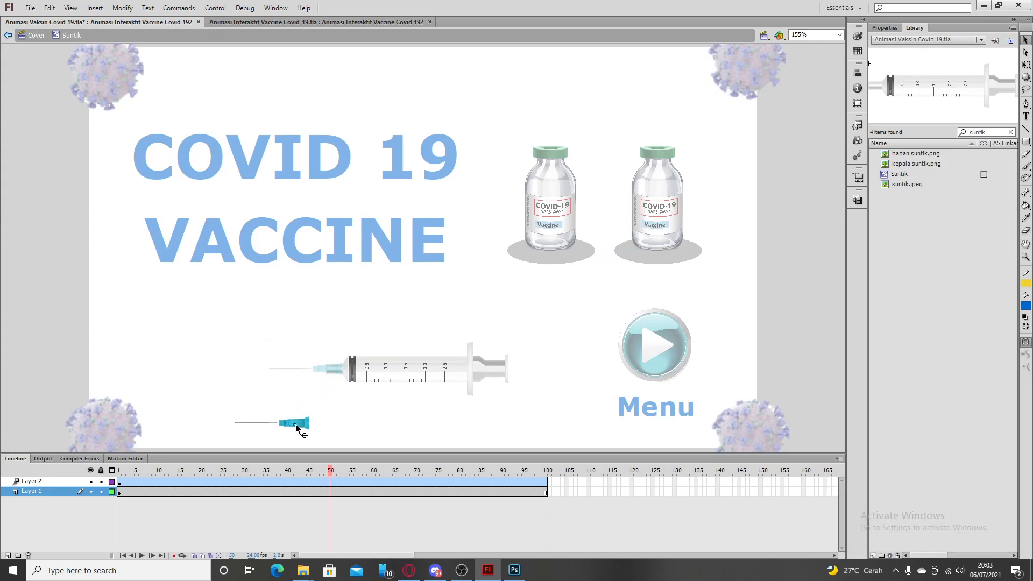
{"action": "left_click", "coordinate": [296, 427]}
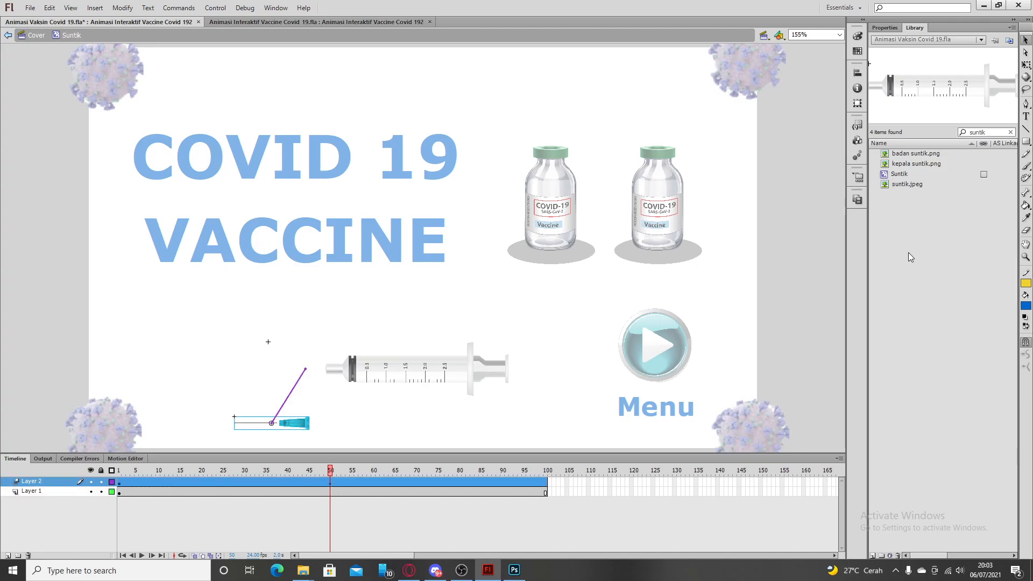
{"action": "left_click", "coordinate": [1026, 77]}
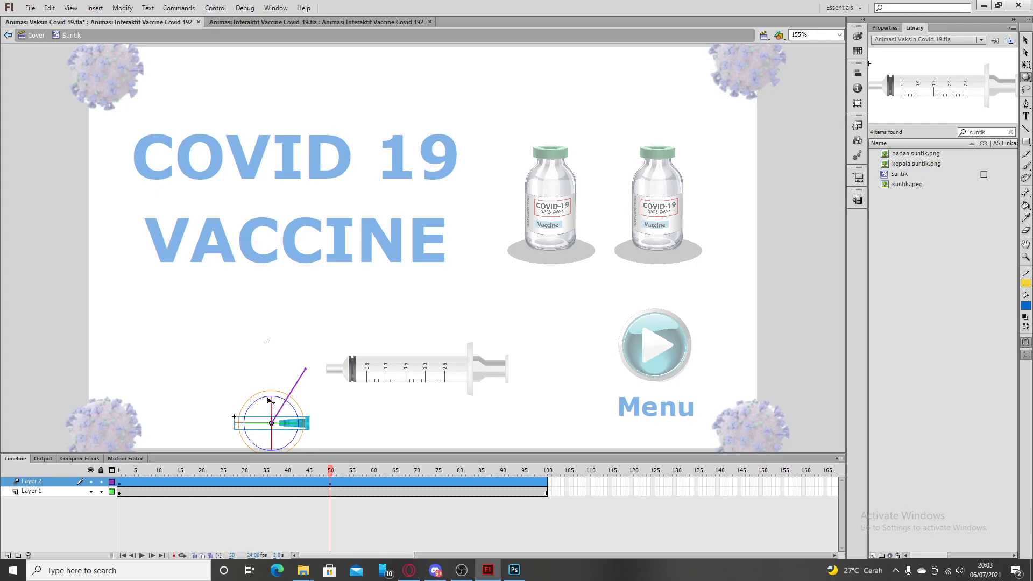
{"action": "left_click_drag", "start_coordinate": [269, 400], "coordinate": [247, 406]}
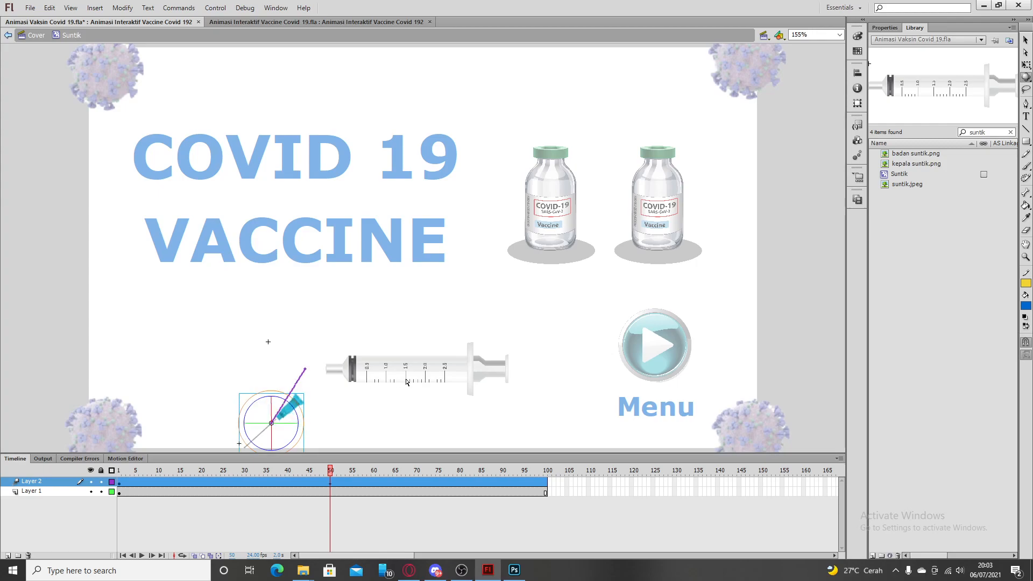
{"action": "key", "text": "ctrl+z"}
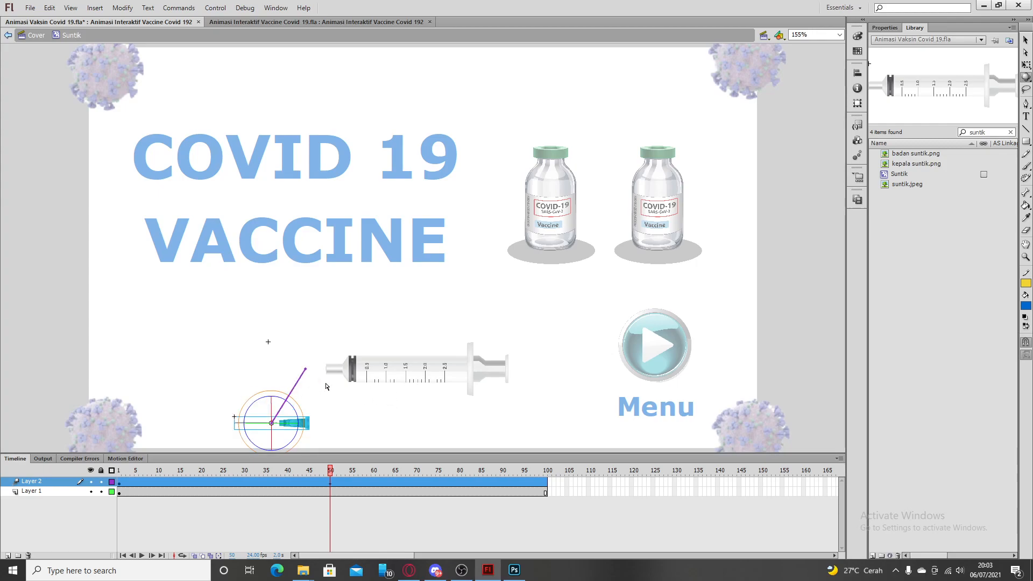
{"action": "left_click", "coordinate": [1026, 64]}
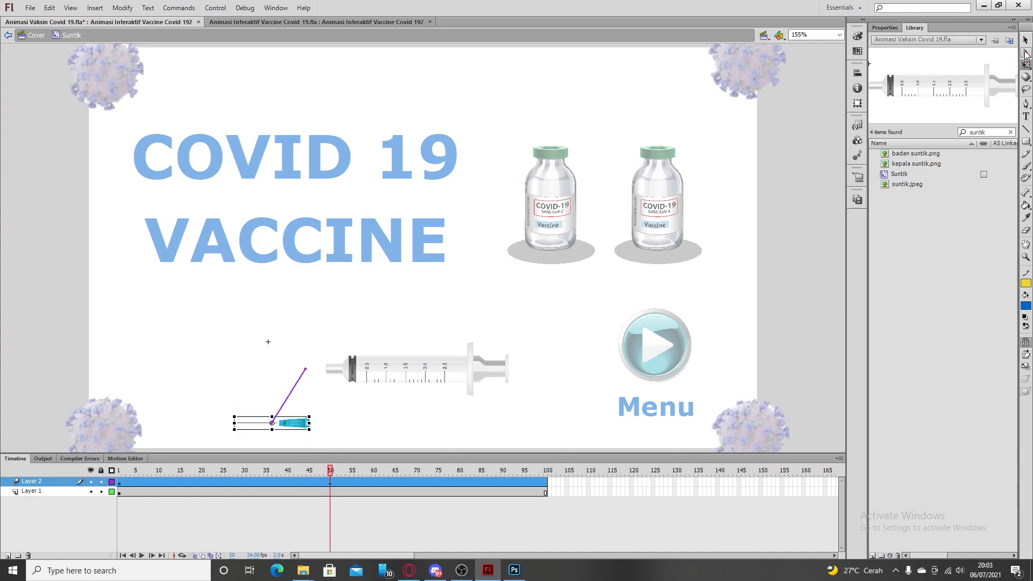
{"action": "left_click", "coordinate": [289, 398]}
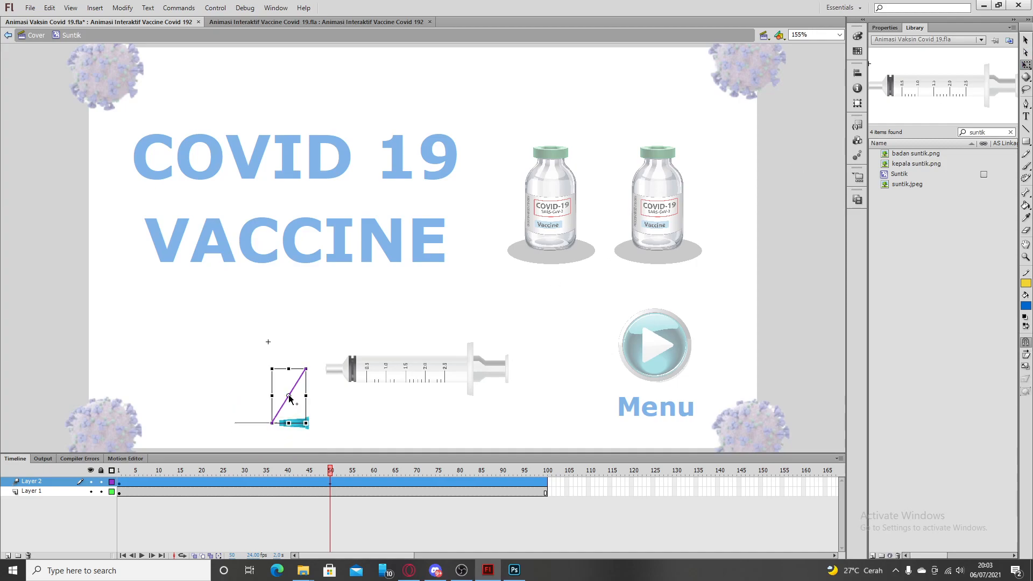
{"action": "left_click", "coordinate": [325, 407]}
{"action": "left_click", "coordinate": [293, 422]}
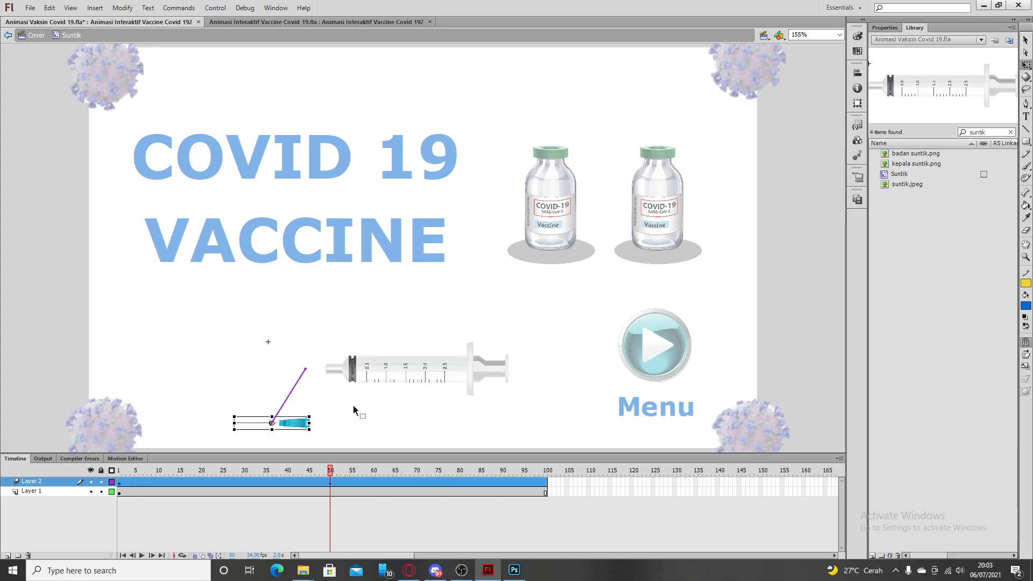
{"action": "left_click", "coordinate": [1027, 40]}
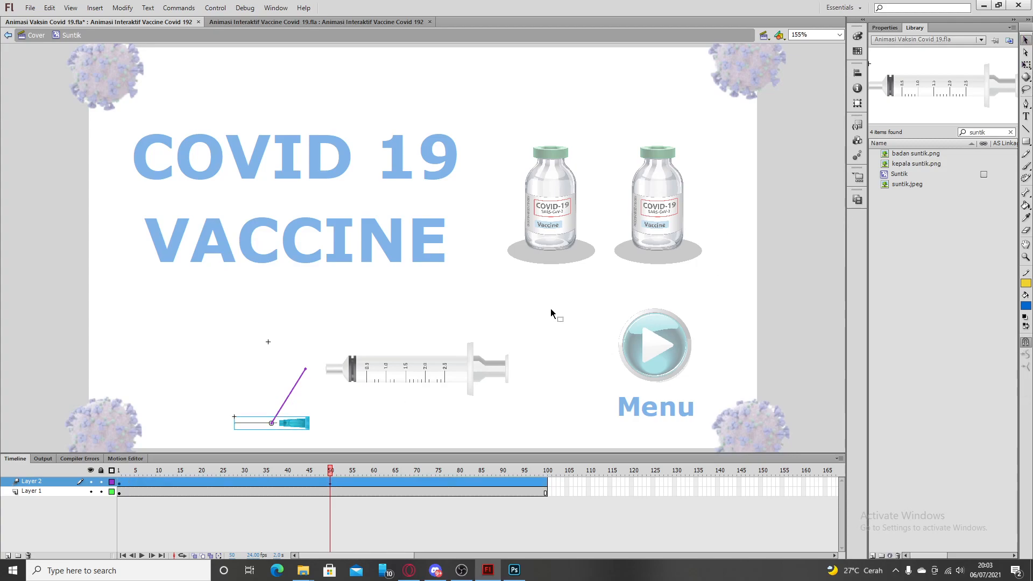
- Bend the needle's straight motion path into a curve bulging up and left, and save the document
{"action": "left_click", "coordinate": [287, 400]}
{"action": "left_click", "coordinate": [289, 406]}
{"action": "left_click_drag", "start_coordinate": [286, 400], "coordinate": [273, 385]}
{"action": "left_click", "coordinate": [331, 403]}
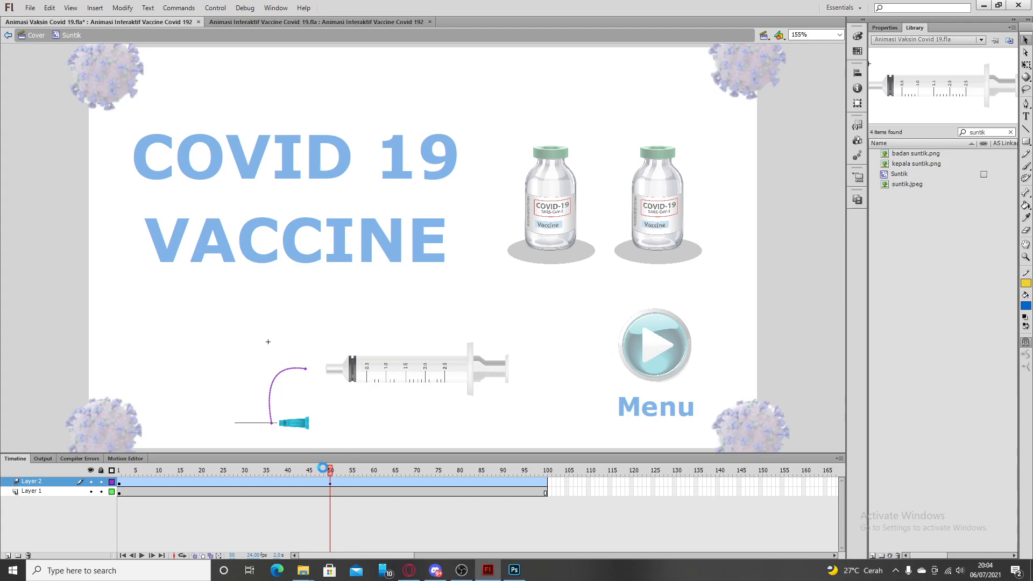
{"action": "key", "text": "ctrl+s"}
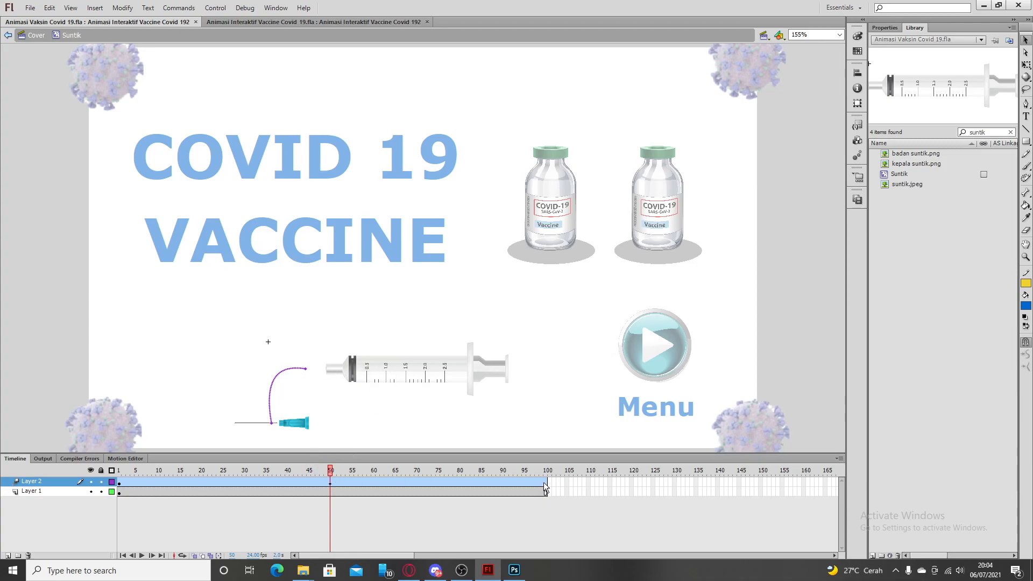
- Copy the needle's tween properties from frame 1 and paste them at frame 100
{"action": "left_click", "coordinate": [122, 477]}
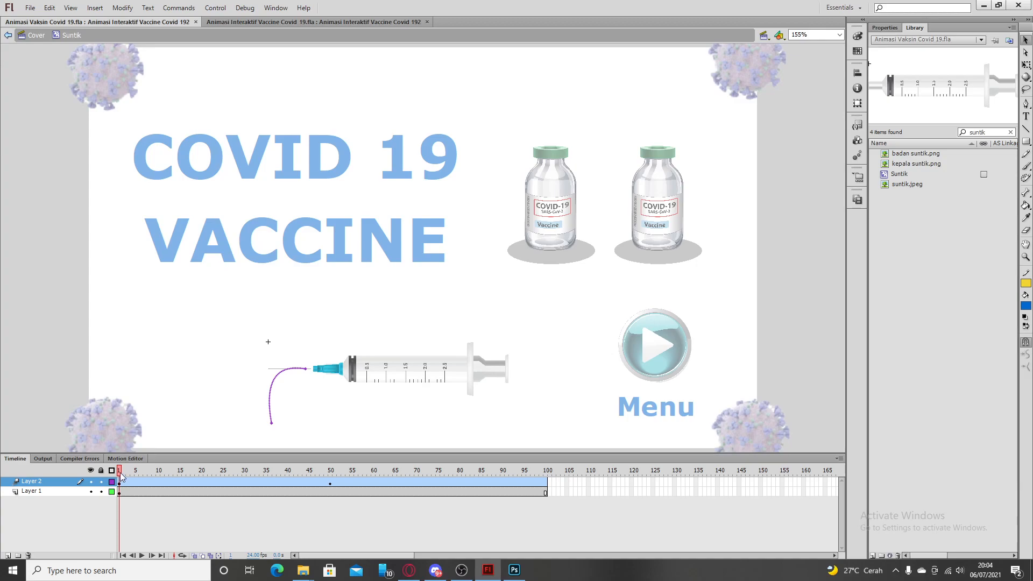
{"action": "mouse_move", "coordinate": [119, 475]}
{"action": "left_mouse_down"}
{"action": "mouse_move", "coordinate": [544, 475]}
{"action": "mouse_move", "coordinate": [121, 471]}
{"action": "left_mouse_up"}
{"action": "right_click", "coordinate": [120, 484]}
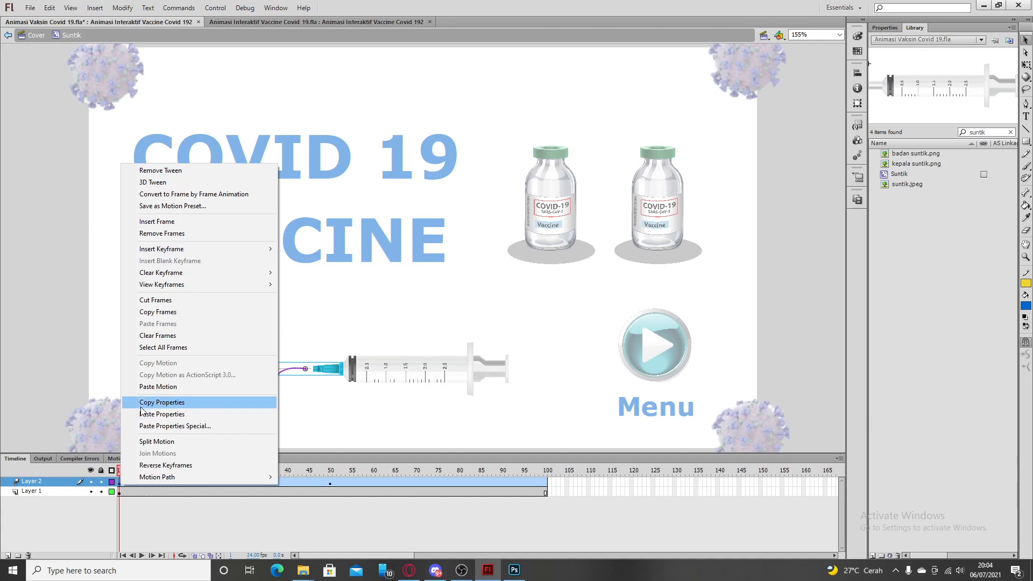
{"action": "left_click", "coordinate": [161, 402]}
{"action": "left_click", "coordinate": [550, 473]}
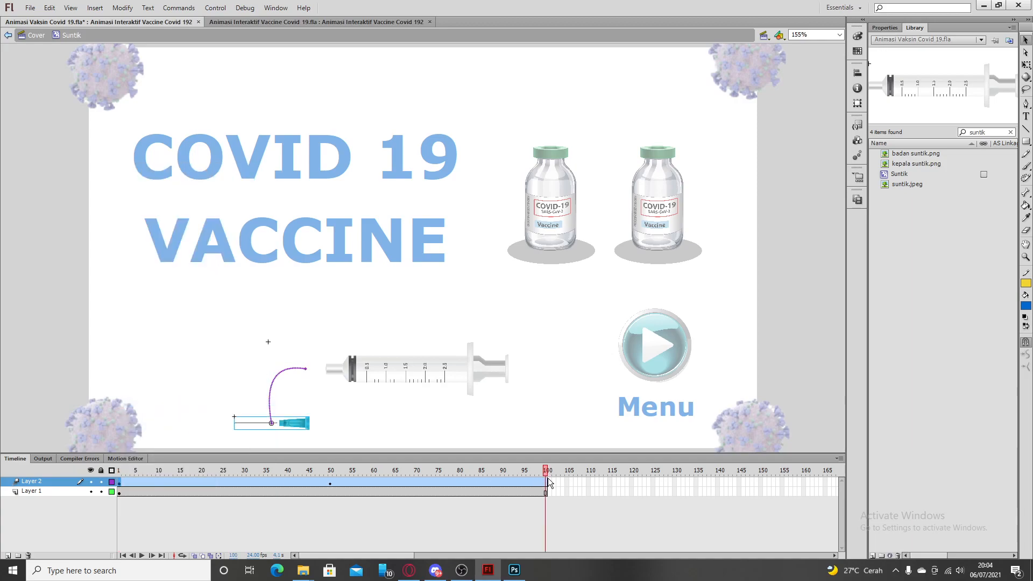
{"action": "right_click", "coordinate": [547, 485]}
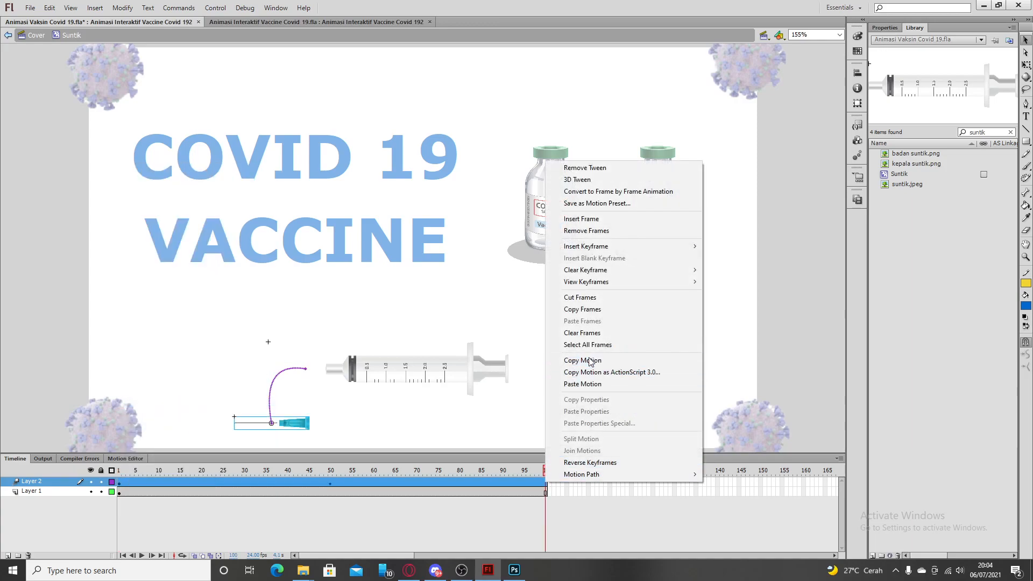
{"action": "left_click", "coordinate": [544, 483]}
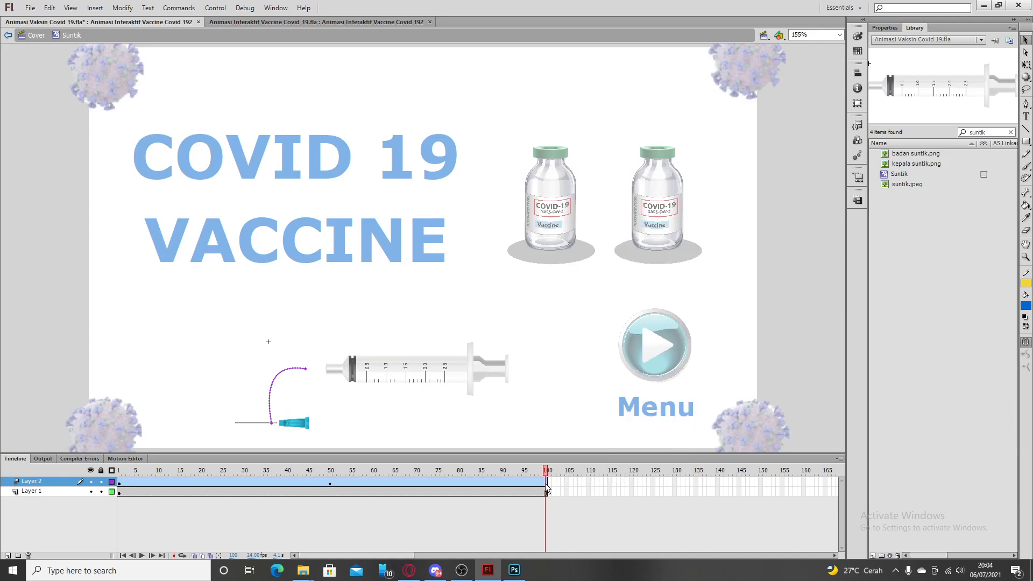
{"action": "right_click", "coordinate": [545, 481]}
{"action": "left_click", "coordinate": [576, 411]}
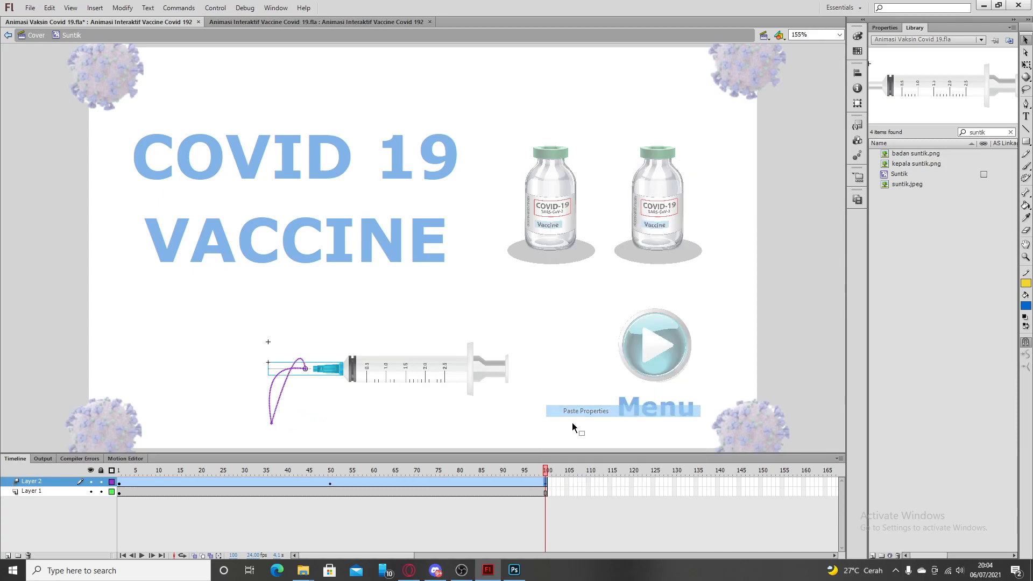
- Scrub through the needle's motion and clear all keyframe properties at frame 100 of its tween
{"action": "left_click_drag", "start_coordinate": [547, 472], "coordinate": [122, 472]}
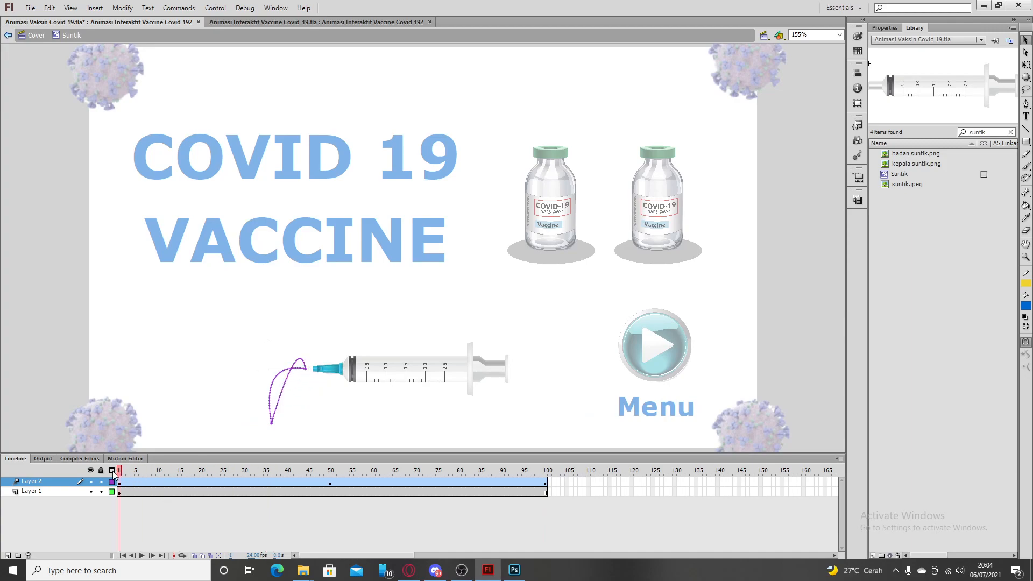
{"action": "left_click_drag", "start_coordinate": [119, 472], "coordinate": [330, 472]}
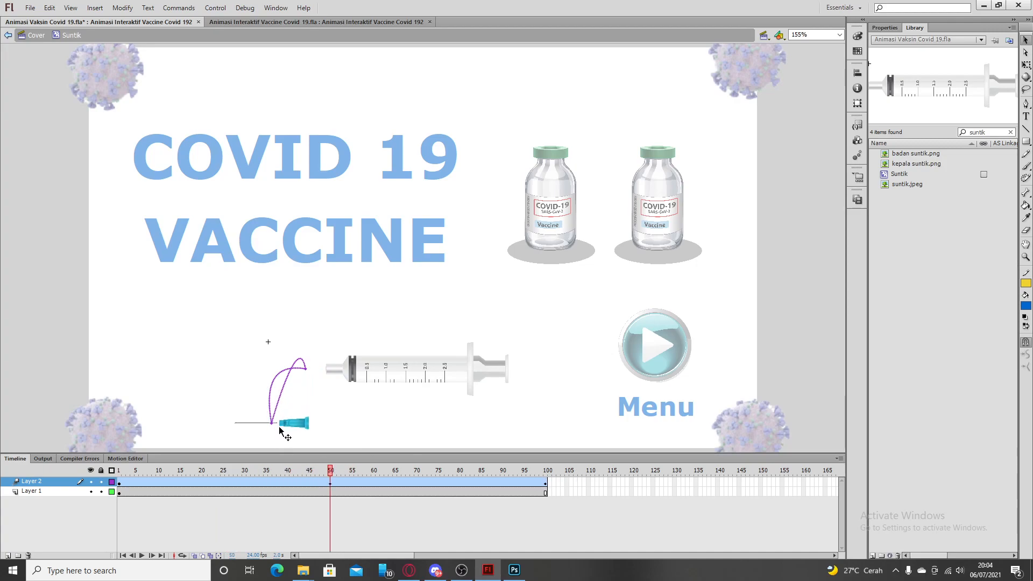
{"action": "right_click", "coordinate": [545, 482]}
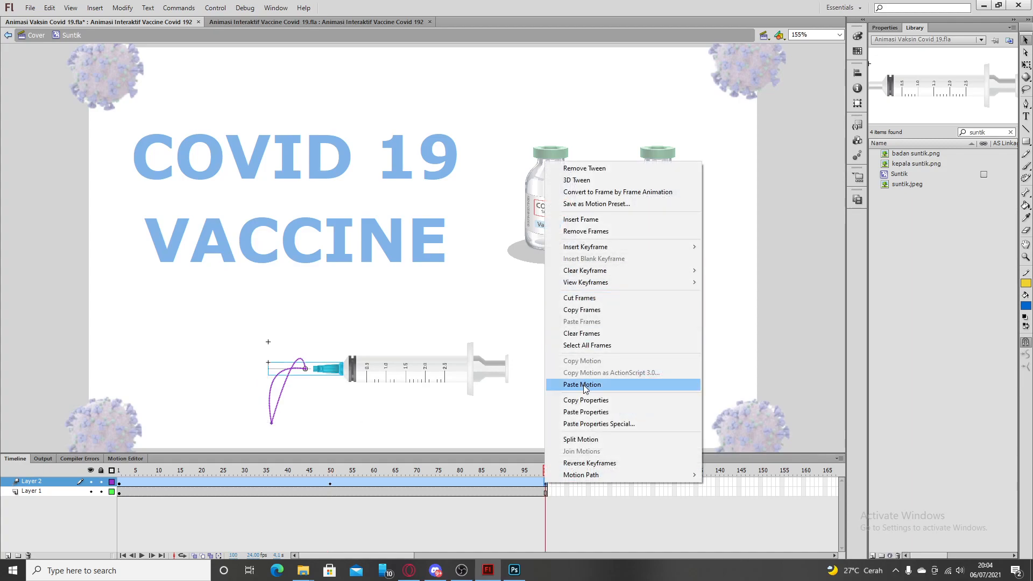
{"action": "mouse_move", "coordinate": [592, 271]}
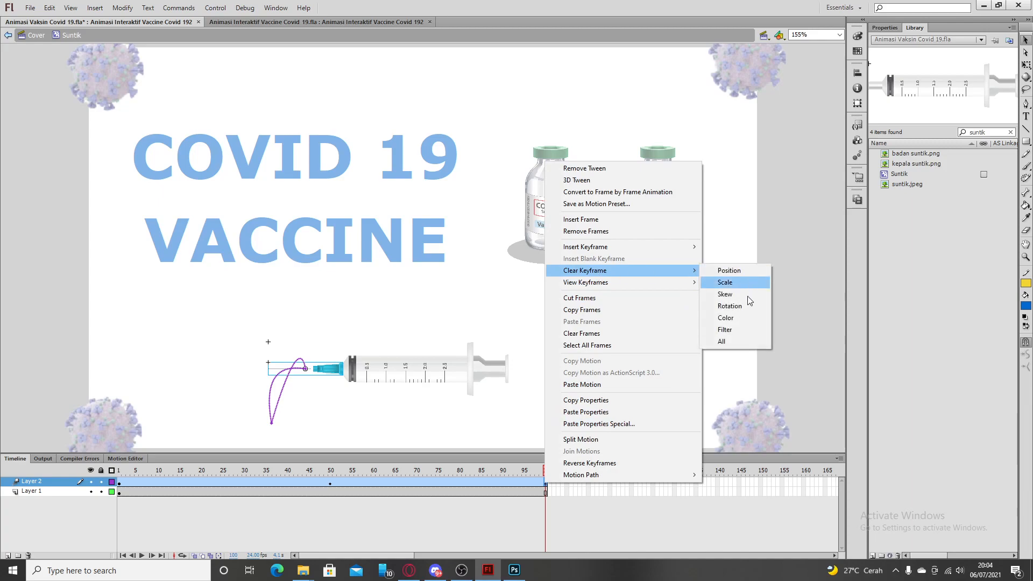
{"action": "left_click", "coordinate": [737, 341]}
{"action": "left_click_drag", "start_coordinate": [545, 472], "coordinate": [279, 473]}
{"action": "left_click", "coordinate": [333, 482]}
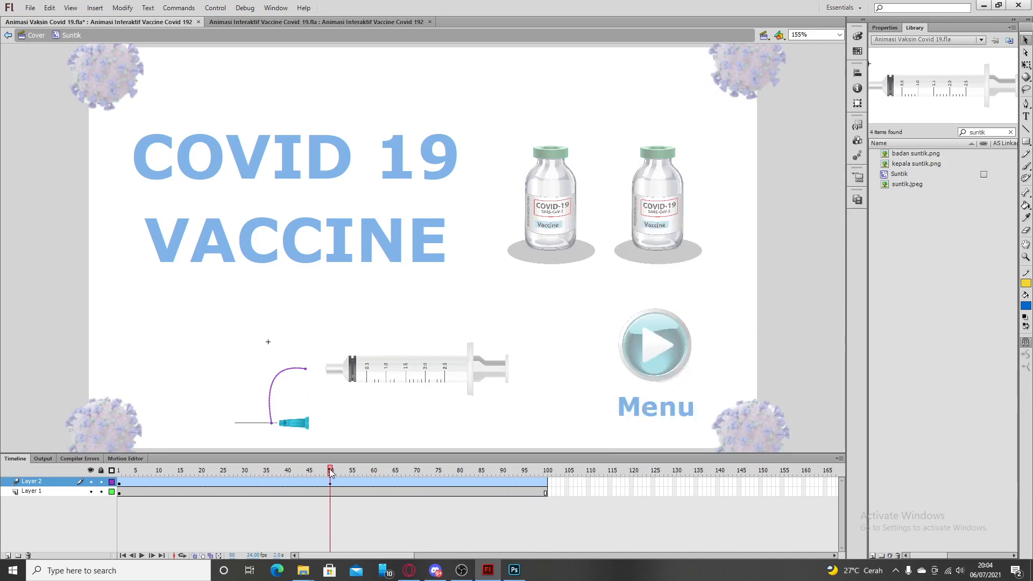
- Remove the needle layer's frames after frame 50 and stretch the tween span so its end keyframe sits at frame 100
{"action": "left_click_drag", "start_coordinate": [337, 487], "coordinate": [546, 483]}
{"action": "right_click", "coordinate": [545, 483]}
{"action": "left_click", "coordinate": [587, 233]}
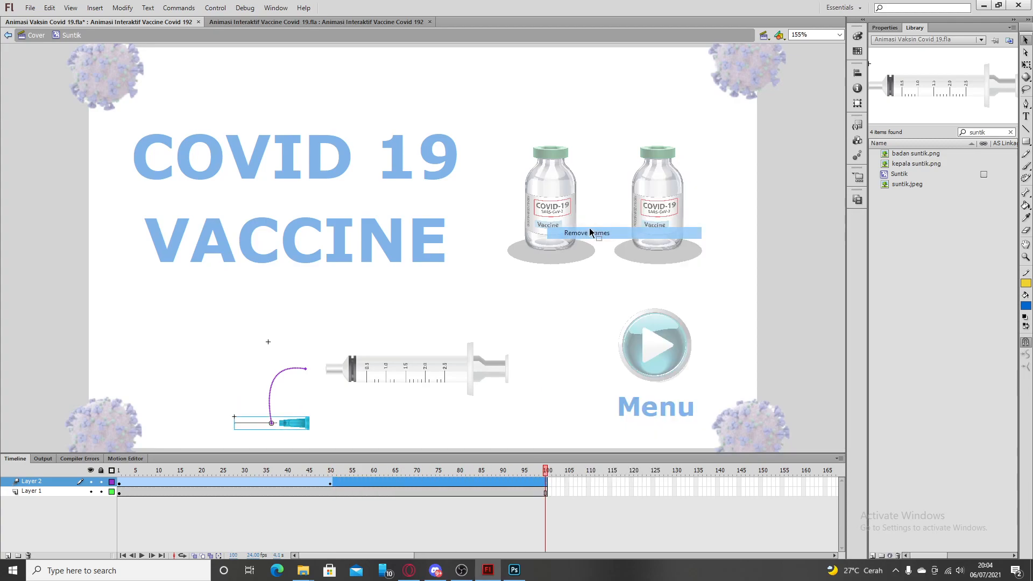
{"action": "left_click_drag", "start_coordinate": [332, 484], "coordinate": [119, 471]}
{"action": "left_click", "coordinate": [548, 520]}
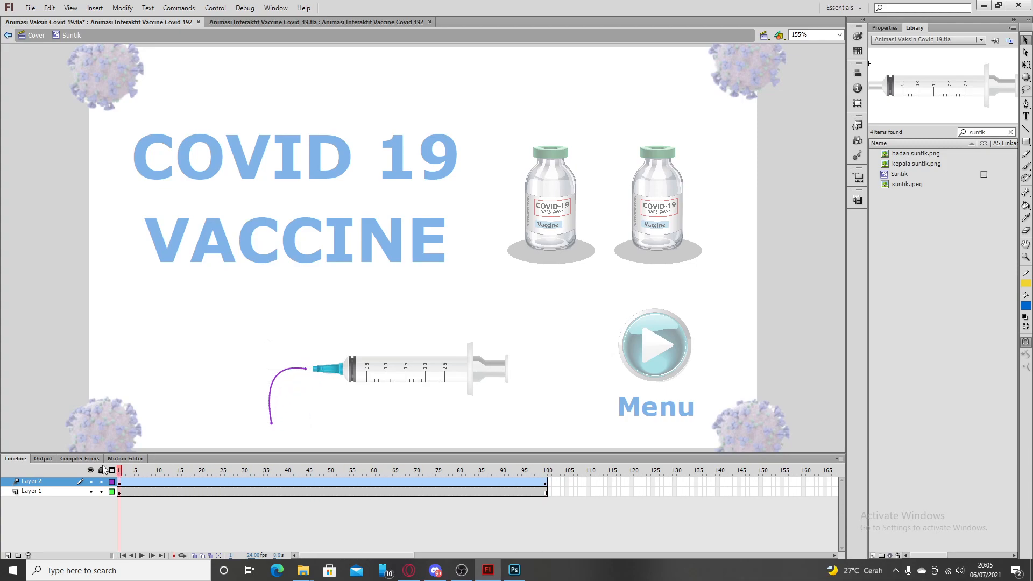
- Return to the Cover scene and test the movie to check the needle's motion
{"action": "left_click", "coordinate": [7, 35]}
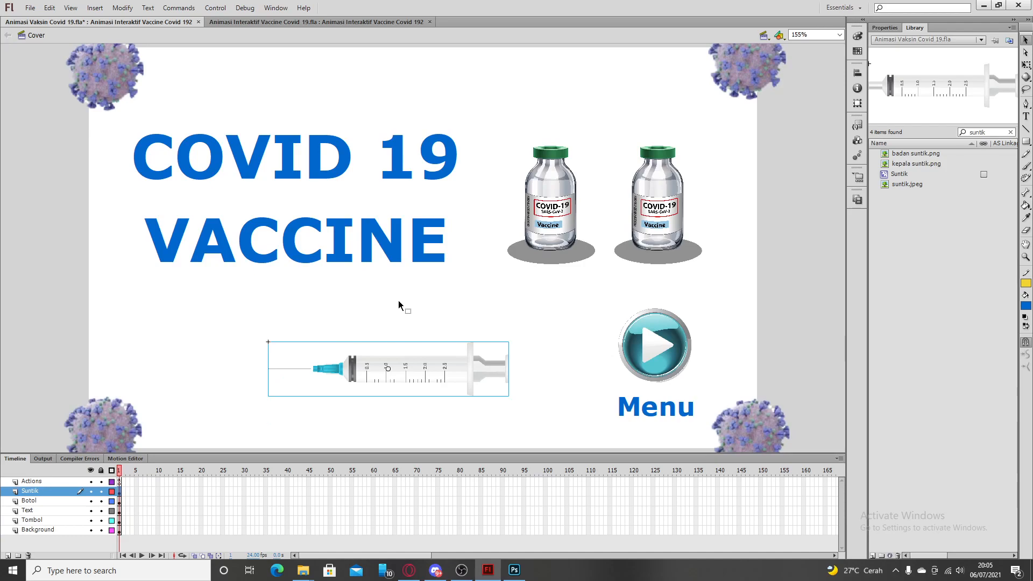
{"action": "key", "text": "ctrl+Return"}
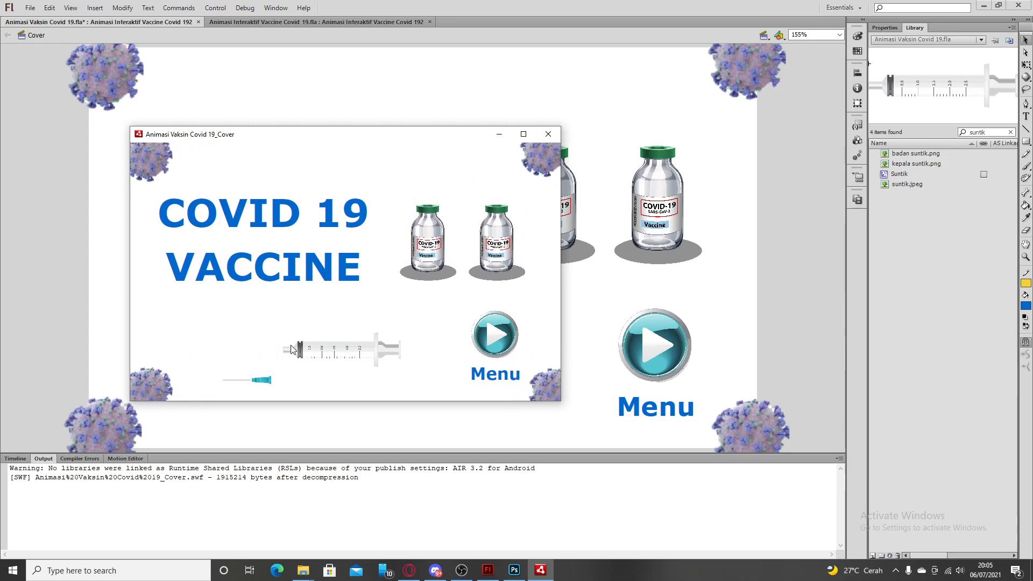
{"action": "left_click", "coordinate": [548, 134]}
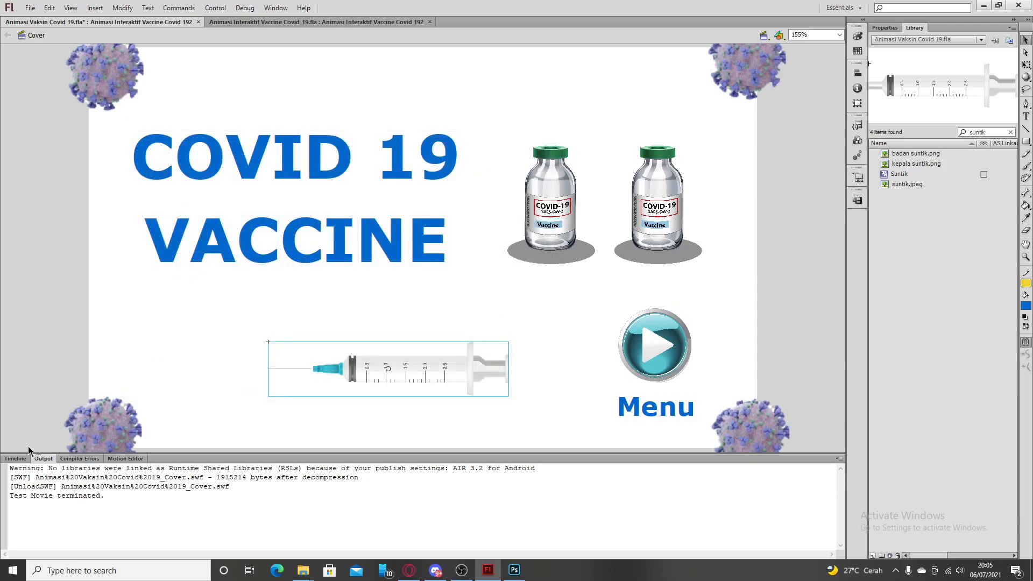
{"action": "left_click", "coordinate": [16, 459]}
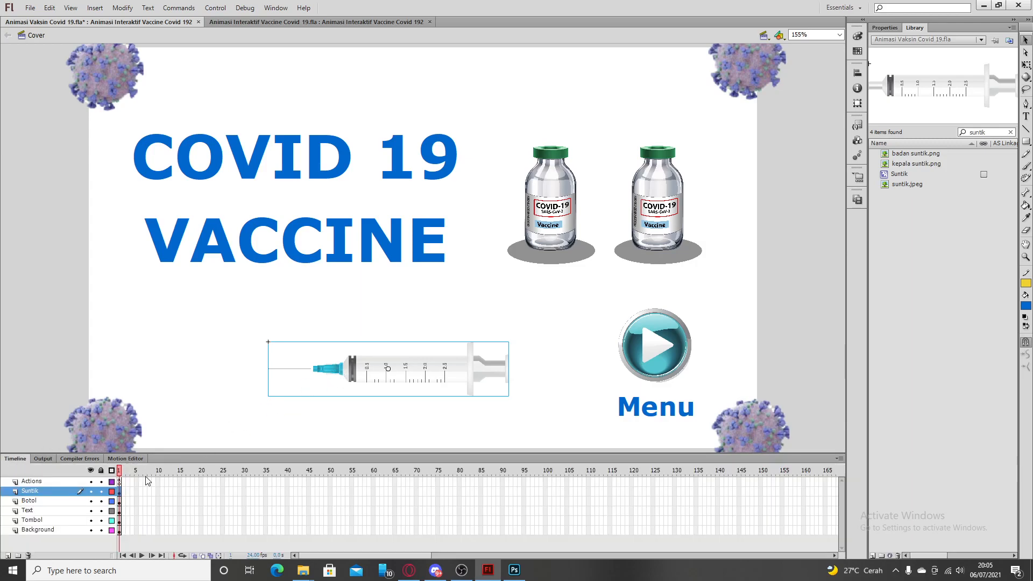
- Reverse the keyframes of the needle's tween inside the Suntik symbol and return to the Cover scene
{"action": "double_click", "coordinate": [346, 380]}
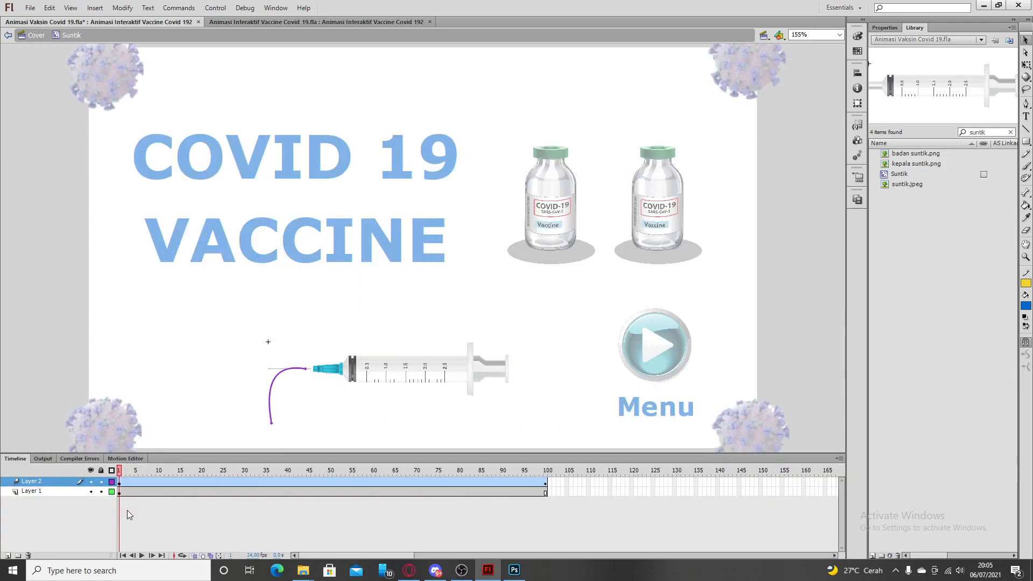
{"action": "right_click", "coordinate": [131, 482]}
{"action": "left_click", "coordinate": [154, 462]}
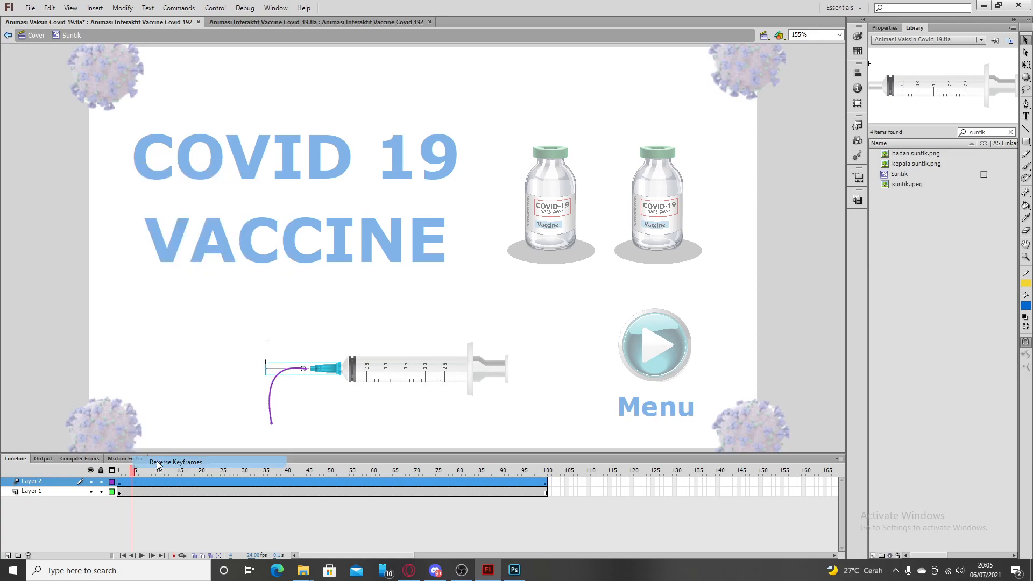
{"action": "left_click", "coordinate": [8, 35]}
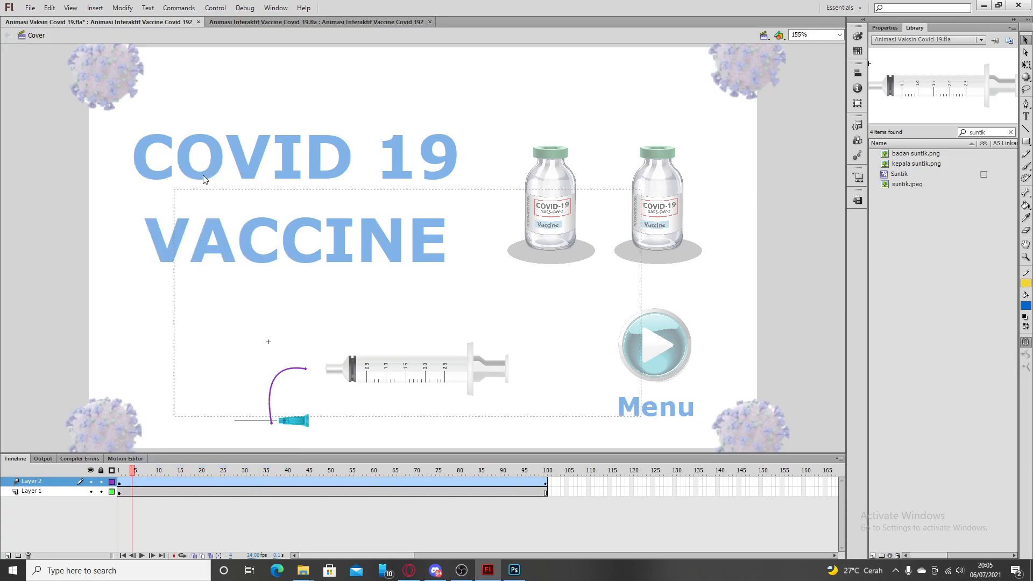
- Test the movie again to check the needle's reversed motion toward the syringe body
{"action": "key", "text": "ctrl+Return"}
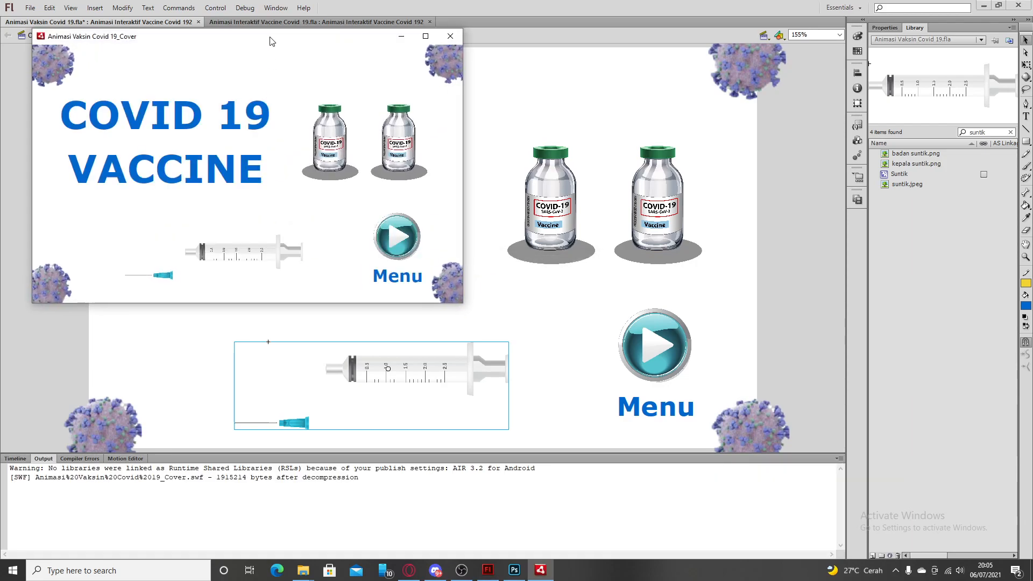
{"action": "left_click_drag", "start_coordinate": [272, 42], "coordinate": [439, 135]}
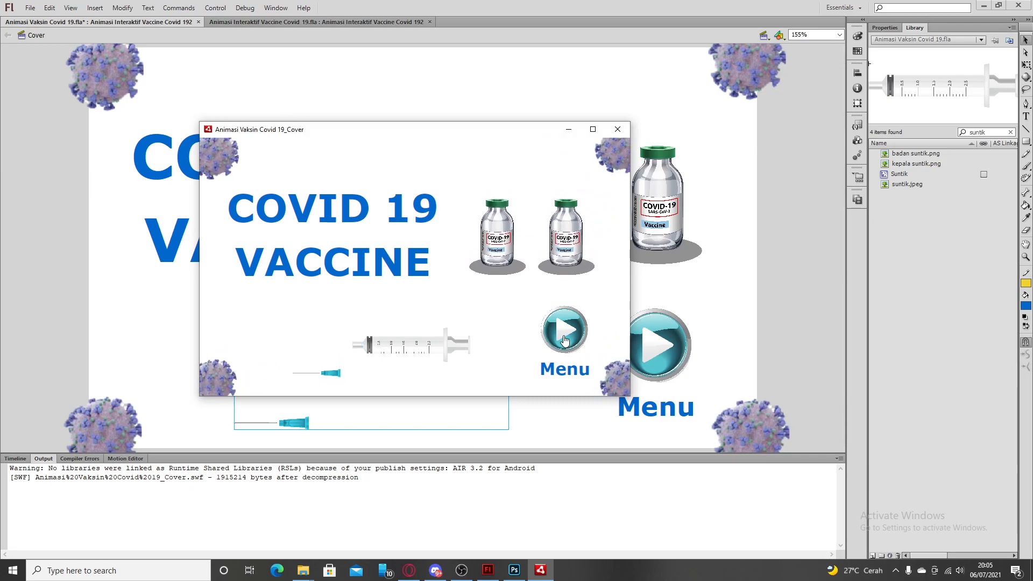
{"action": "left_click", "coordinate": [618, 129]}
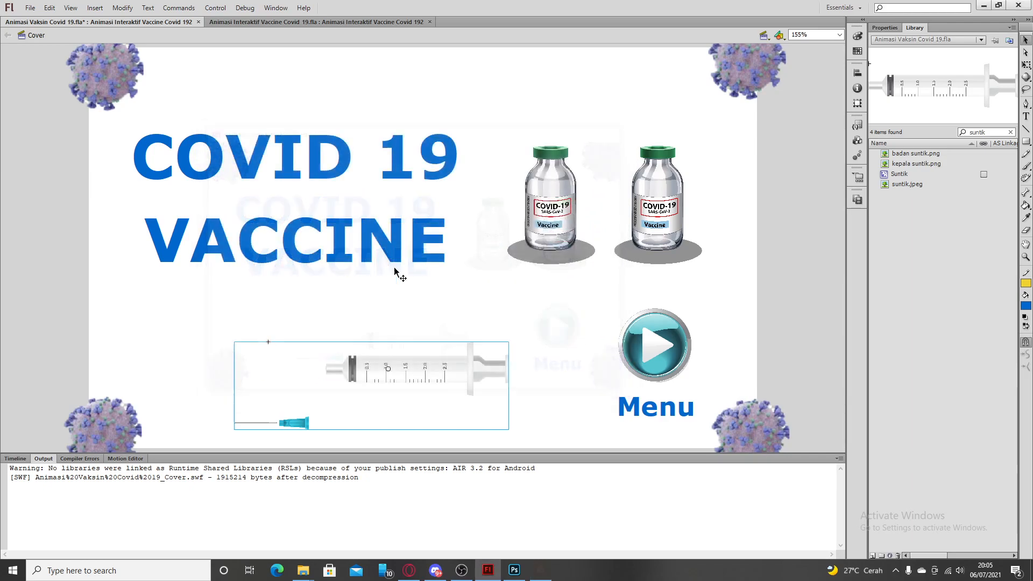
{"action": "left_click", "coordinate": [14, 459]}
- Open the script on frame 1 of the Cover scene's Actions layer and review its stop() line
{"action": "left_click", "coordinate": [663, 362]}
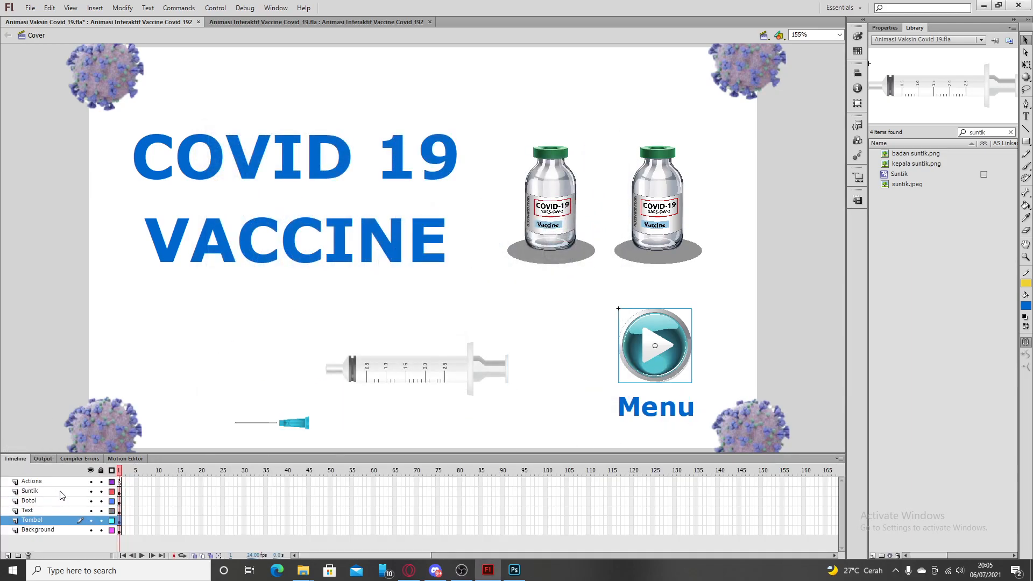
{"action": "right_click", "coordinate": [45, 484]}
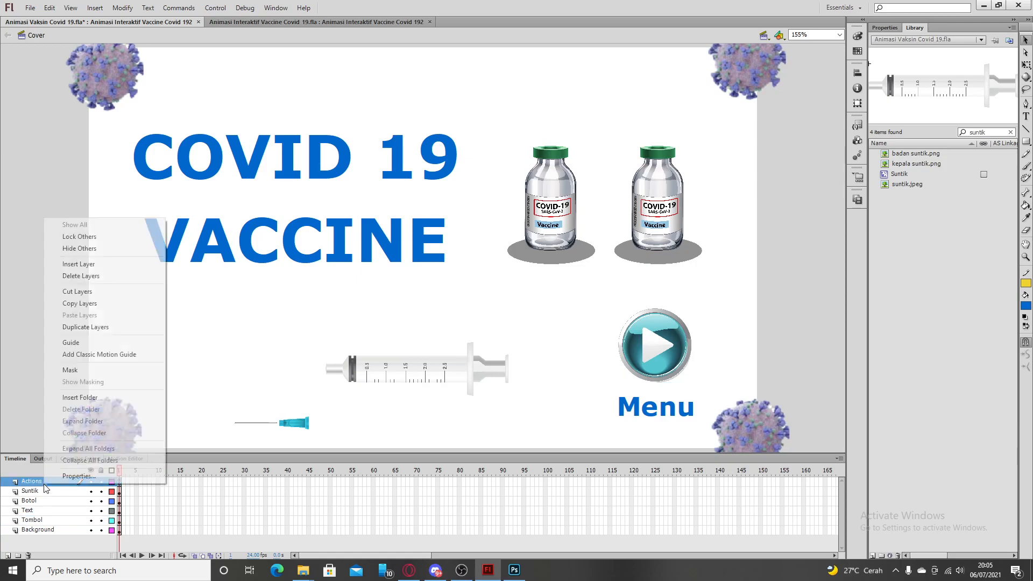
{"action": "left_click", "coordinate": [120, 483]}
{"action": "right_click", "coordinate": [119, 483]}
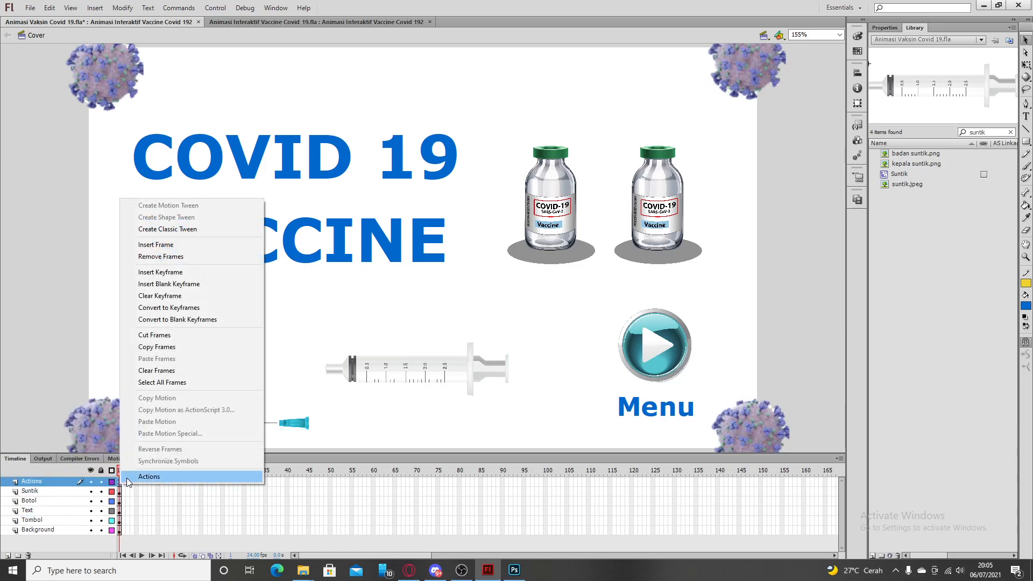
{"action": "left_click", "coordinate": [128, 479]}
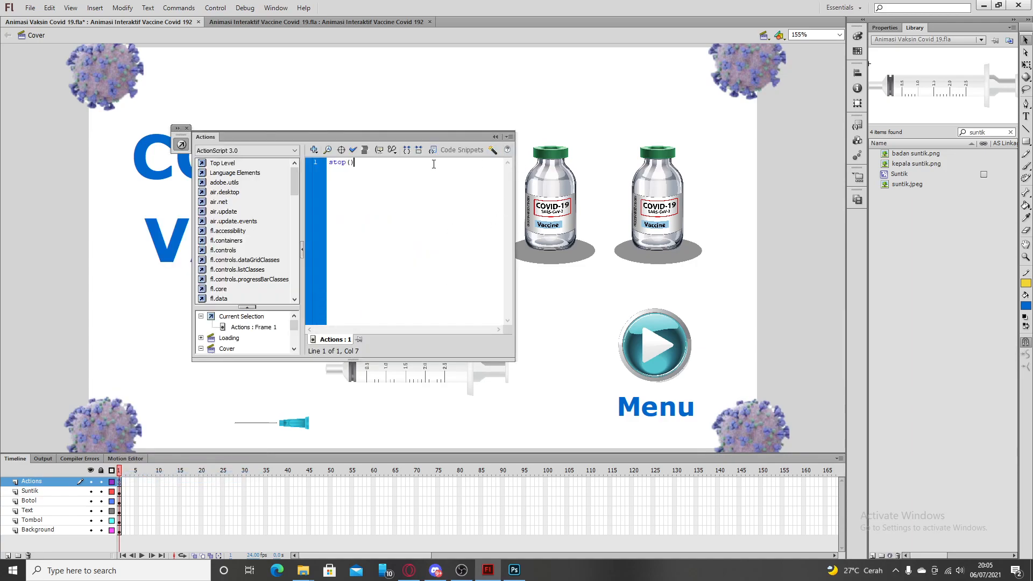
{"action": "left_click", "coordinate": [315, 164]}
{"action": "left_click", "coordinate": [398, 166]}
- Give the play button above the Menu text the instance name menu
{"action": "left_click", "coordinate": [649, 357]}
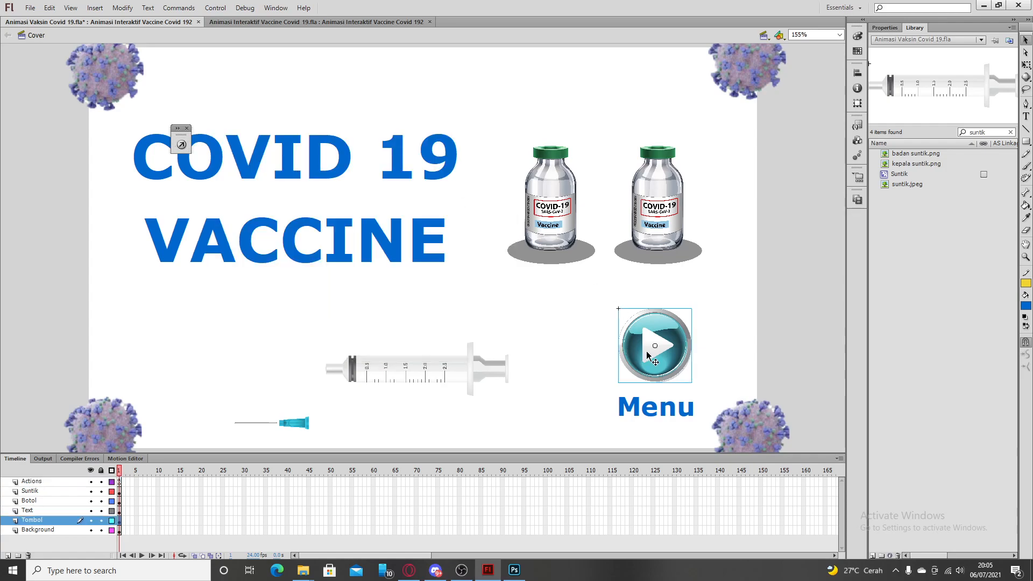
{"action": "left_click", "coordinate": [889, 29]}
{"action": "left_click", "coordinate": [957, 41]}
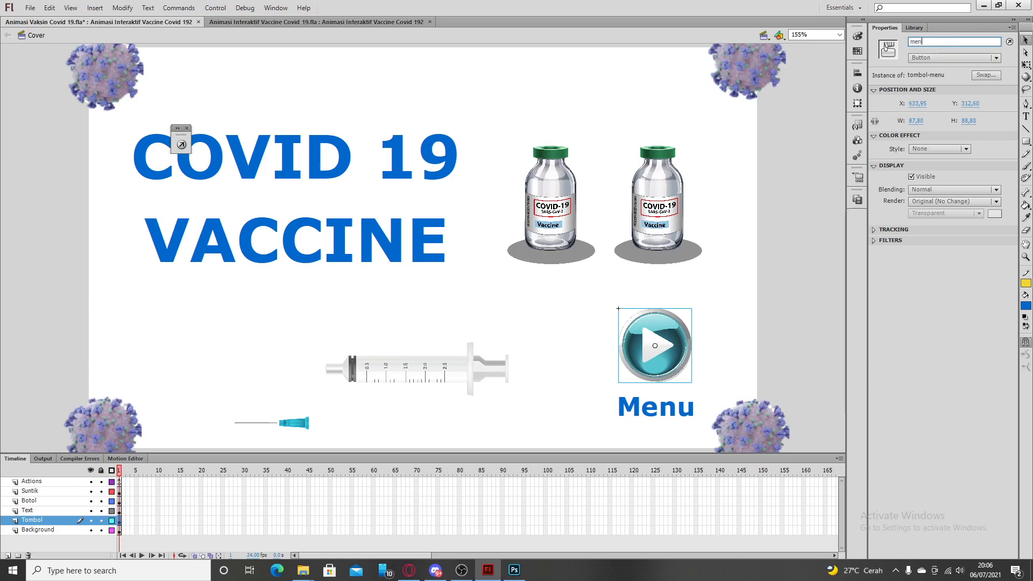
{"action": "key", "text": "Return"}
- Insert the "Click to Go to Next Scene and Play" Timeline Navigation code snippet for the menu button
{"action": "right_click", "coordinate": [649, 370]}
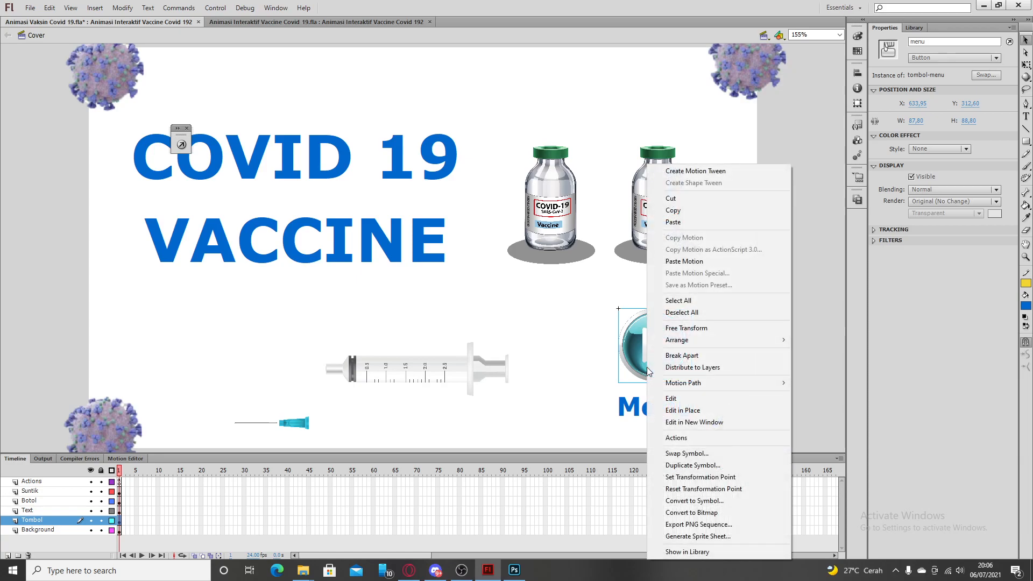
{"action": "left_click", "coordinate": [684, 436]}
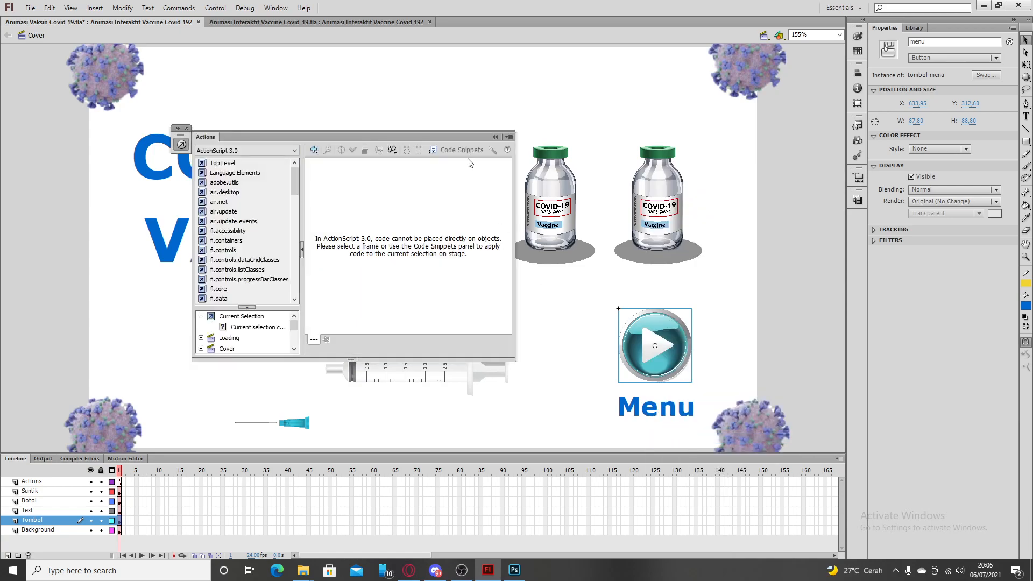
{"action": "left_click", "coordinate": [460, 151]}
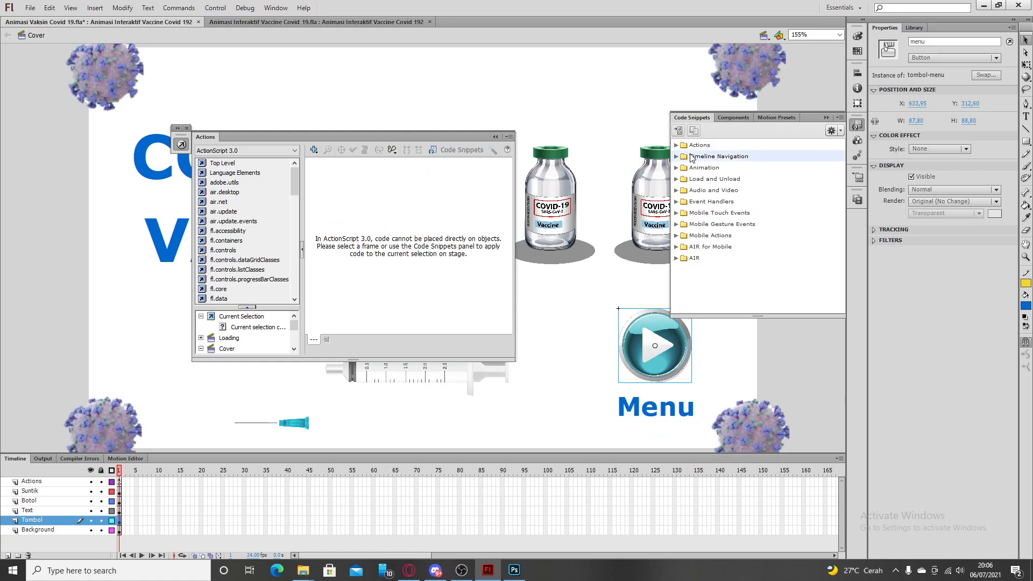
{"action": "left_click", "coordinate": [677, 157]}
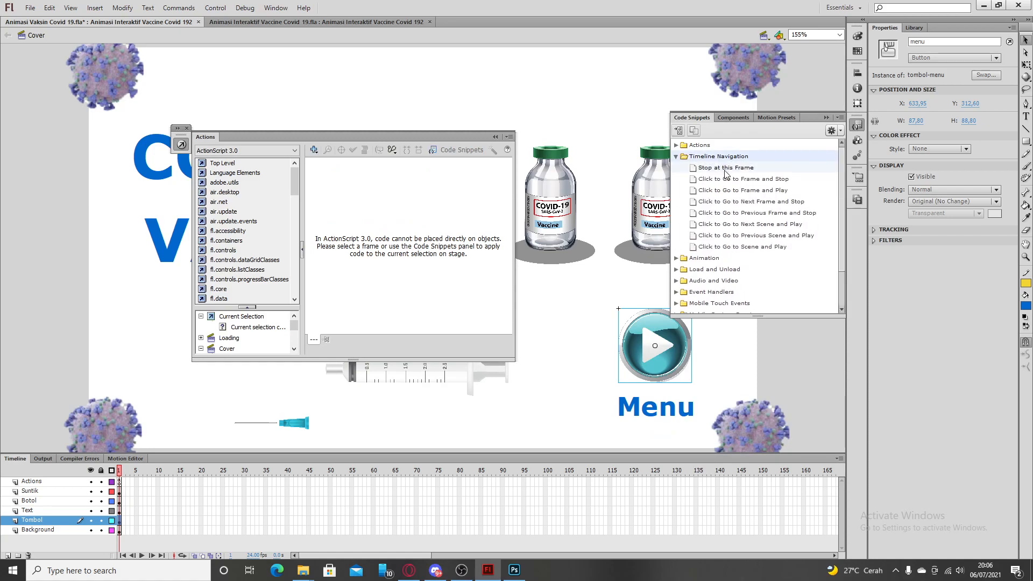
{"action": "left_click", "coordinate": [730, 224]}
{"action": "left_click", "coordinate": [831, 225]}
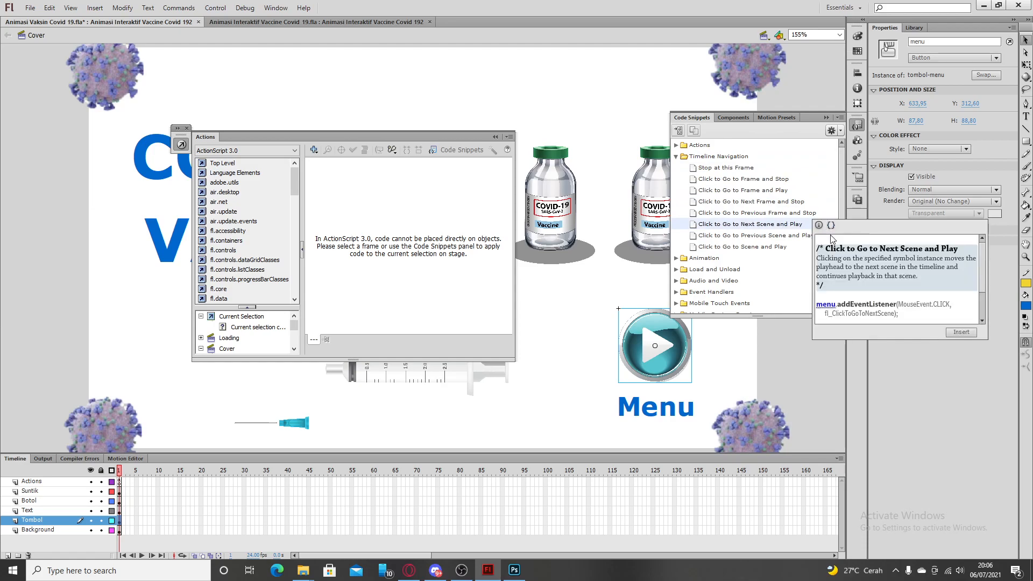
{"action": "left_click", "coordinate": [961, 332]}
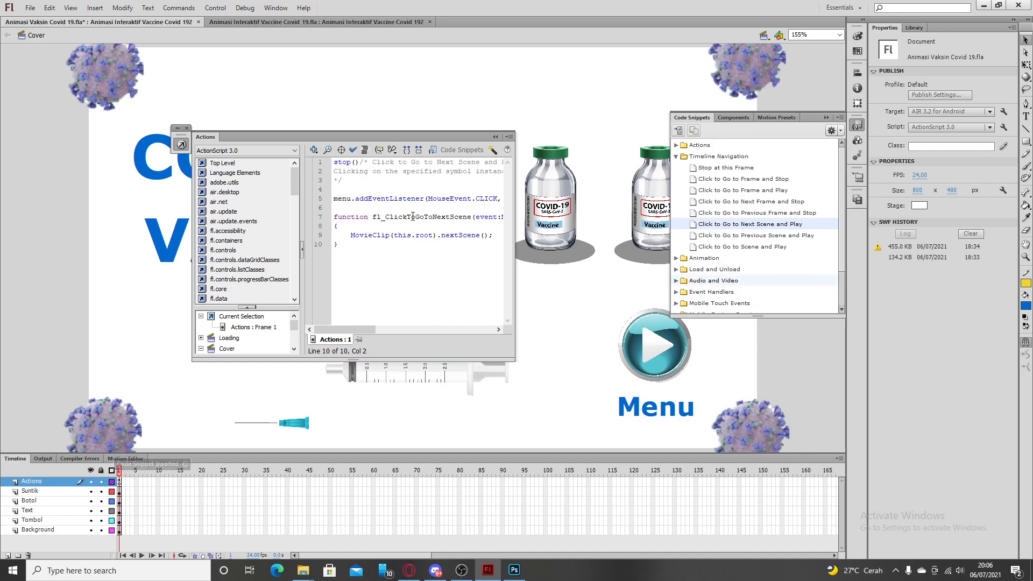
- Delete the snippet's explanatory comment block after stop() in the Cover script and save the document
{"action": "left_click_drag", "start_coordinate": [351, 179], "coordinate": [362, 162]}
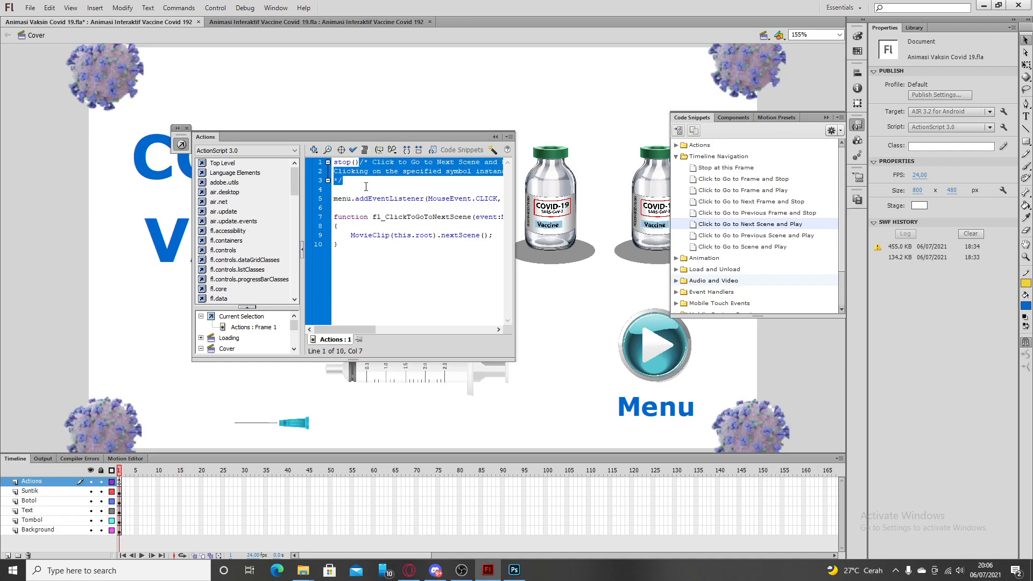
{"action": "key", "text": "BackSpace"}
{"action": "key", "text": "ctrl+z"}
{"action": "left_click", "coordinate": [344, 183]}
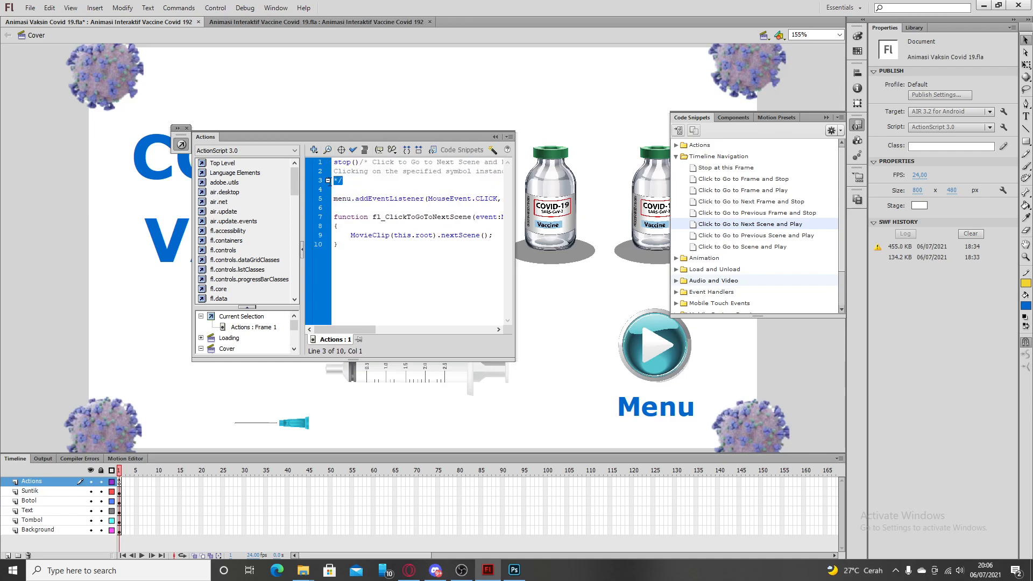
{"action": "left_click", "coordinate": [362, 182]}
{"action": "left_click_drag", "start_coordinate": [362, 182], "coordinate": [360, 162]}
{"action": "key", "text": "BackSpace"}
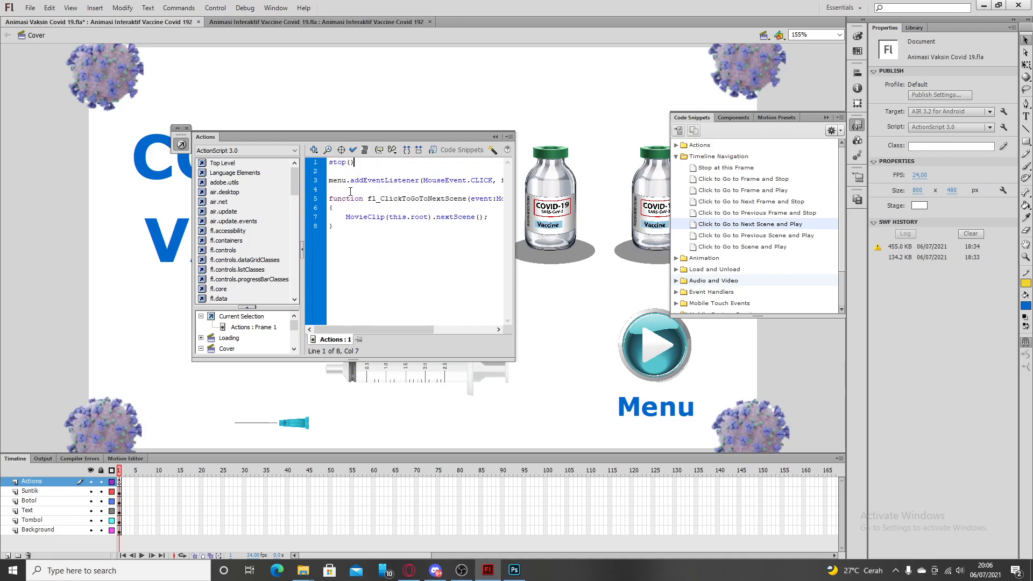
{"action": "left_click", "coordinate": [350, 229]}
{"action": "key", "text": "ctrl+s"}
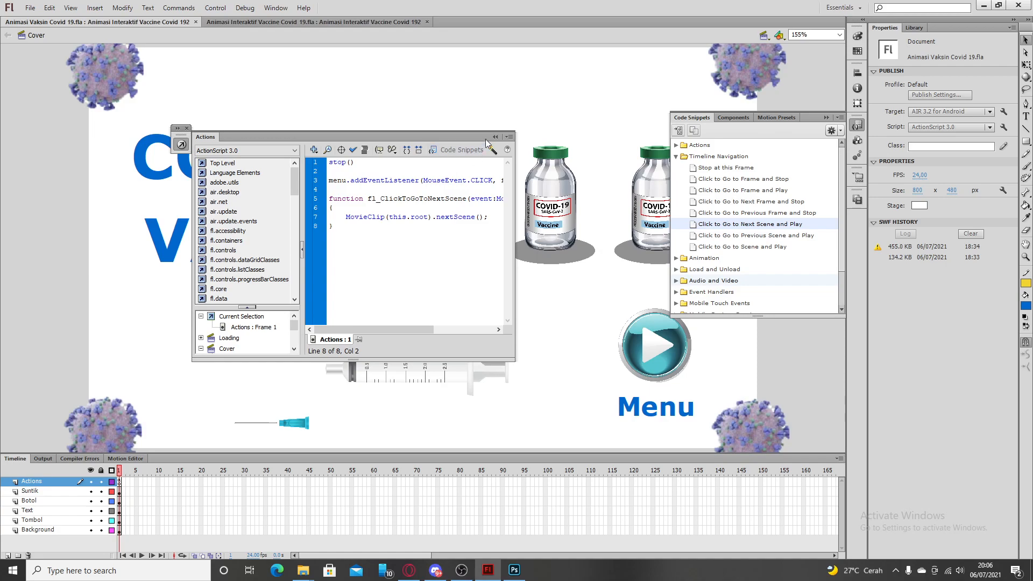
{"action": "left_click", "coordinate": [187, 128]}
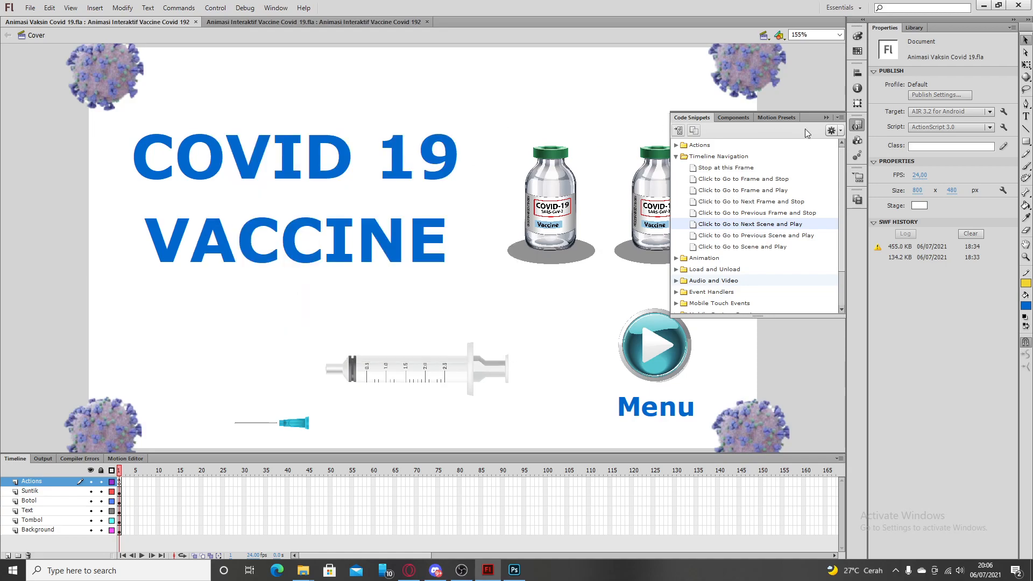
{"action": "left_click", "coordinate": [827, 118]}
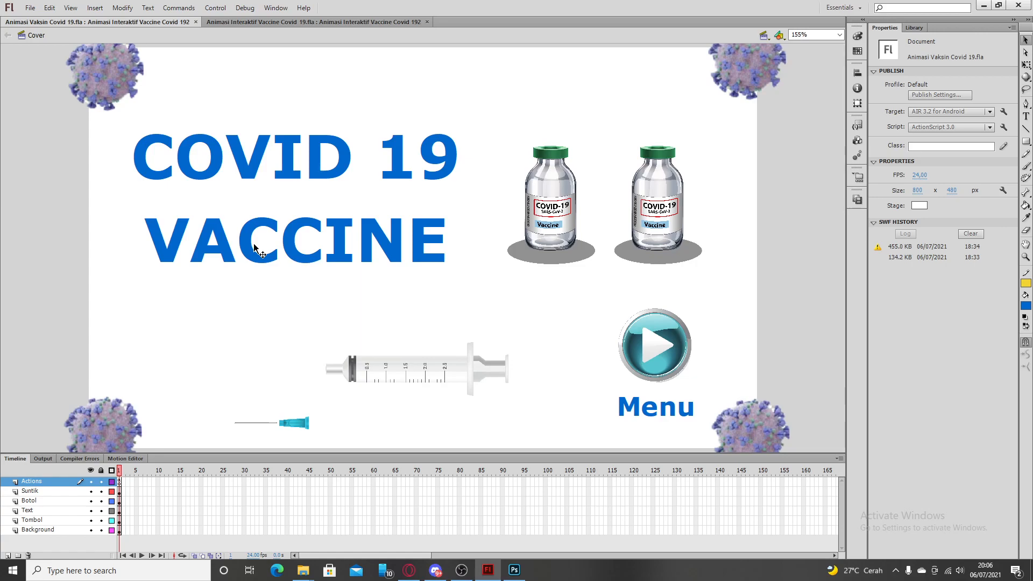
- Switch to the Menu scene and insert a new layer named Actions above Layer 1
{"action": "left_click", "coordinate": [763, 39]}
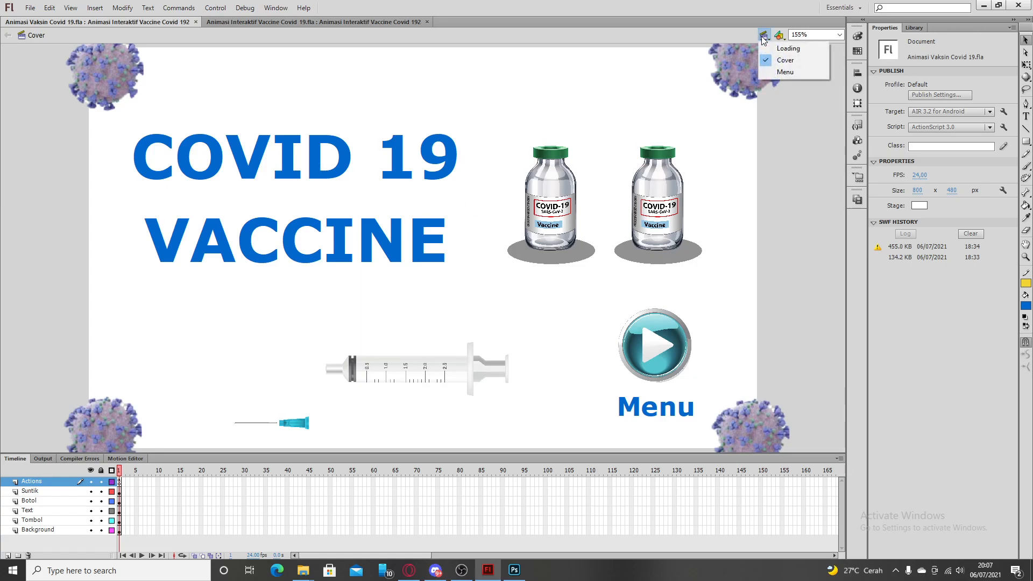
{"action": "left_click", "coordinate": [775, 73]}
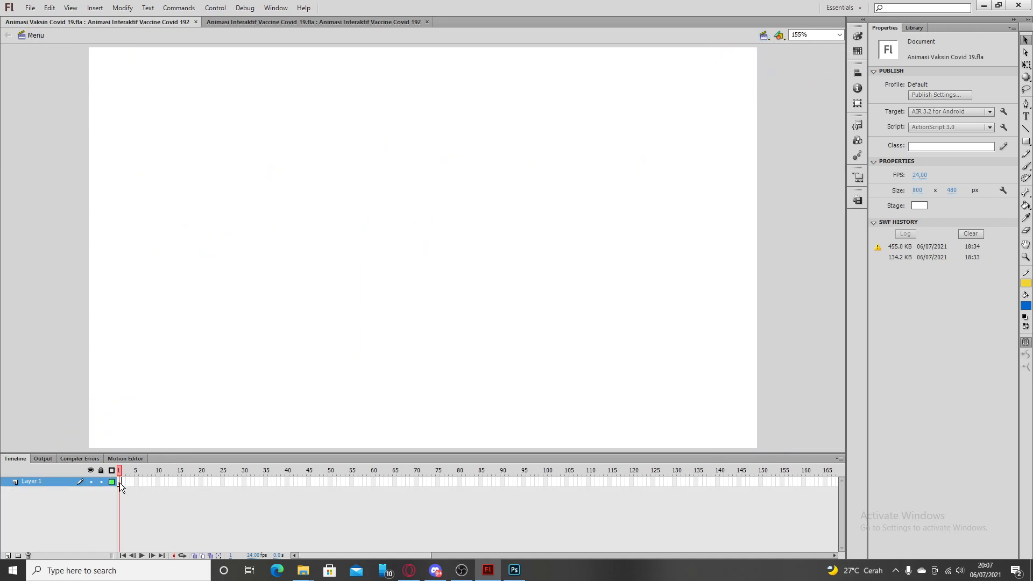
{"action": "right_click", "coordinate": [40, 482]}
{"action": "left_click", "coordinate": [74, 263]}
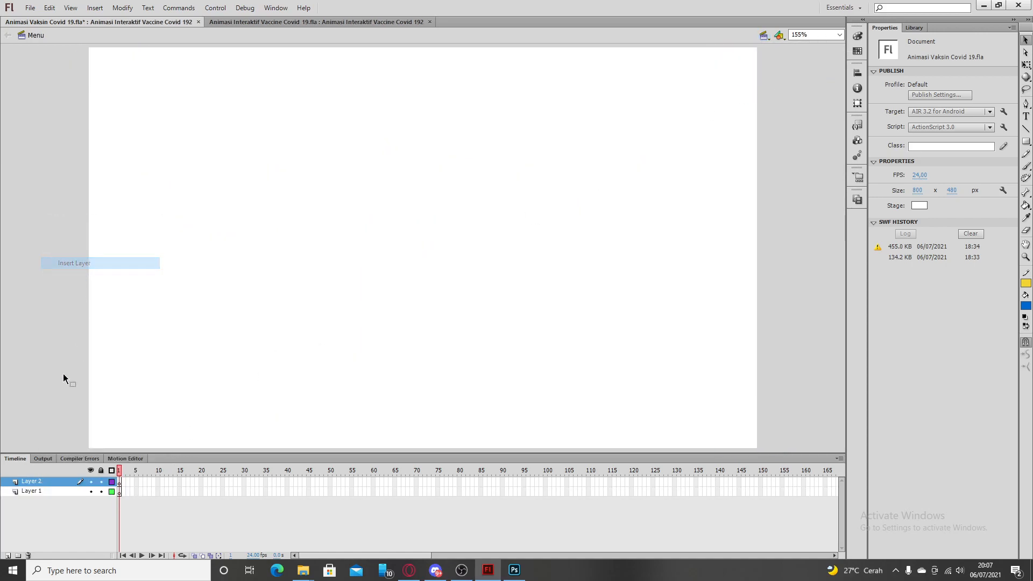
{"action": "double_click", "coordinate": [47, 483]}
{"action": "type", "text": "Acti"}
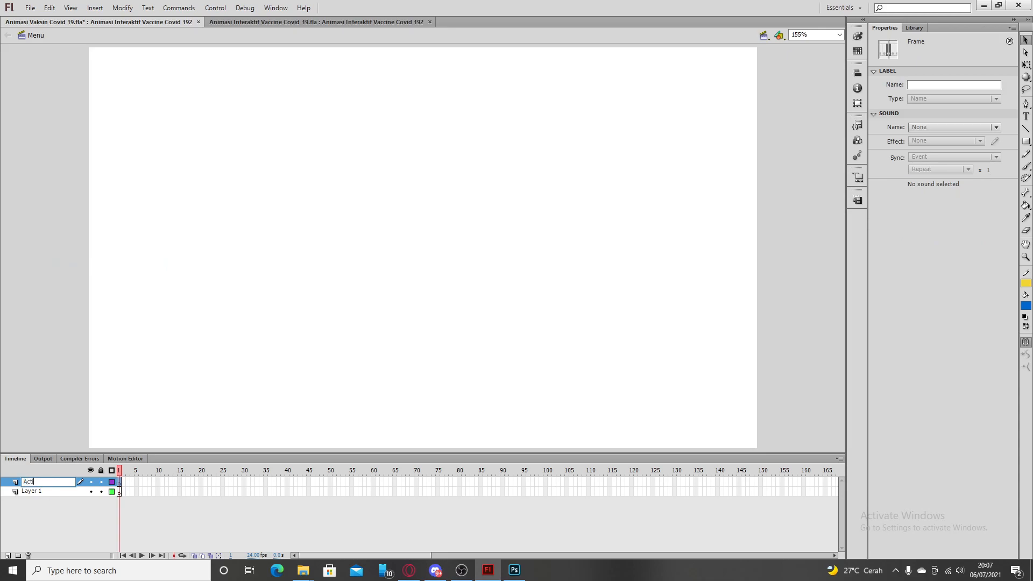
{"action": "type", "text": "ons"}
{"action": "key", "text": "Return"}
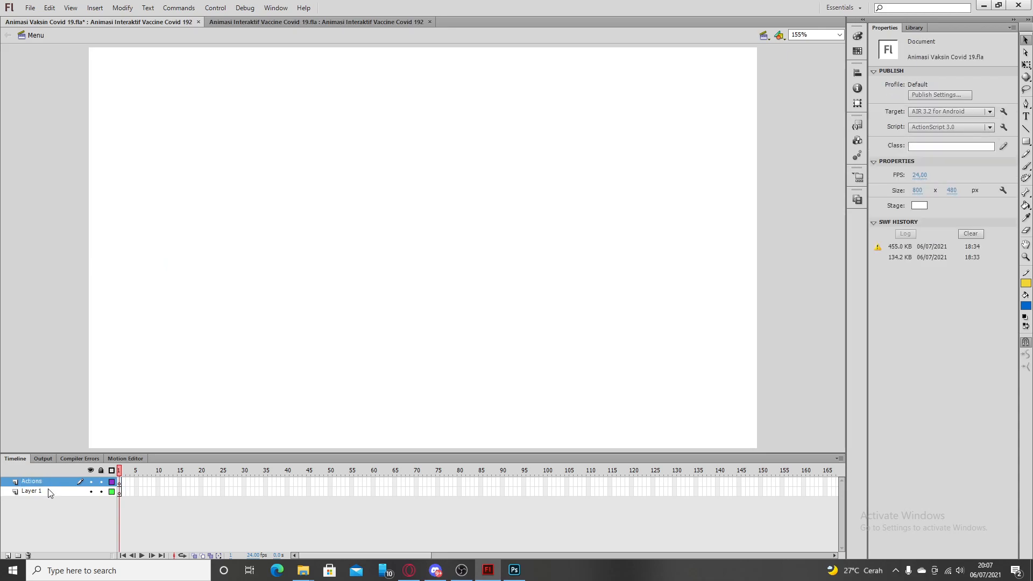
- Add a stop() script to frame 1 of the Menu scene's Actions layer
{"action": "right_click", "coordinate": [119, 484]}
{"action": "left_click", "coordinate": [128, 475]}
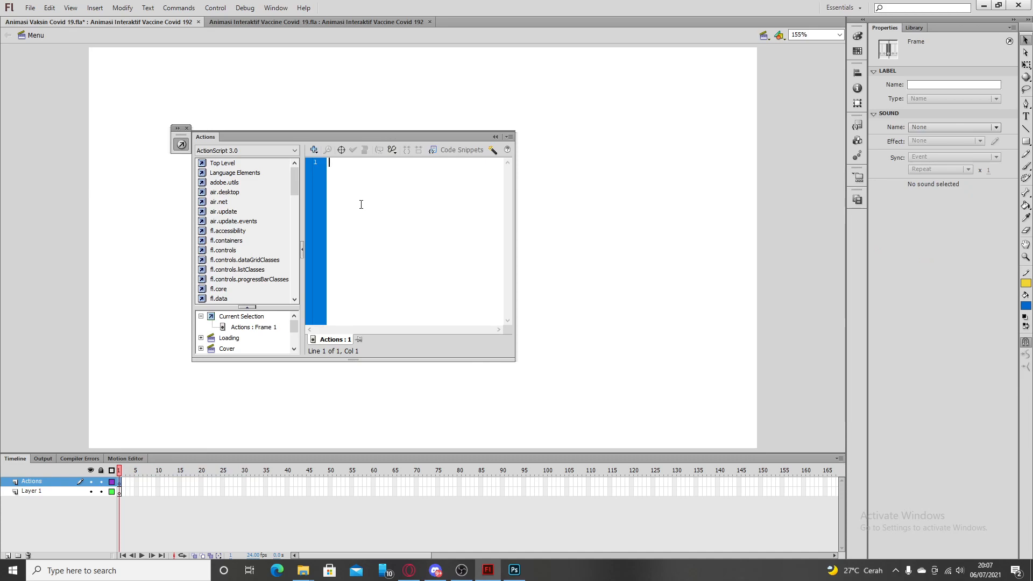
{"action": "type", "text": "sto"}
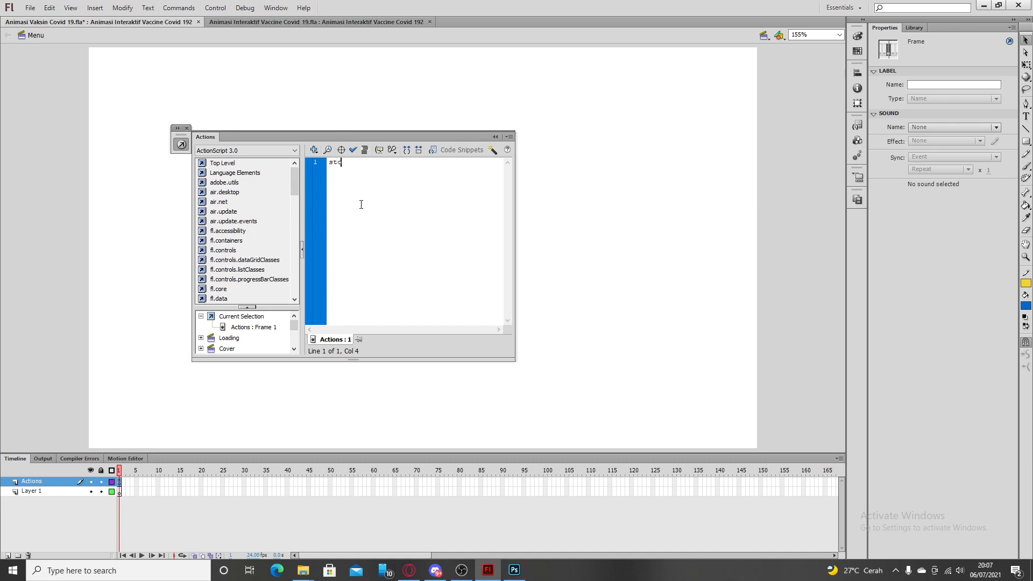
{"action": "type", "text": "p()"}
{"action": "left_click", "coordinate": [188, 128]}
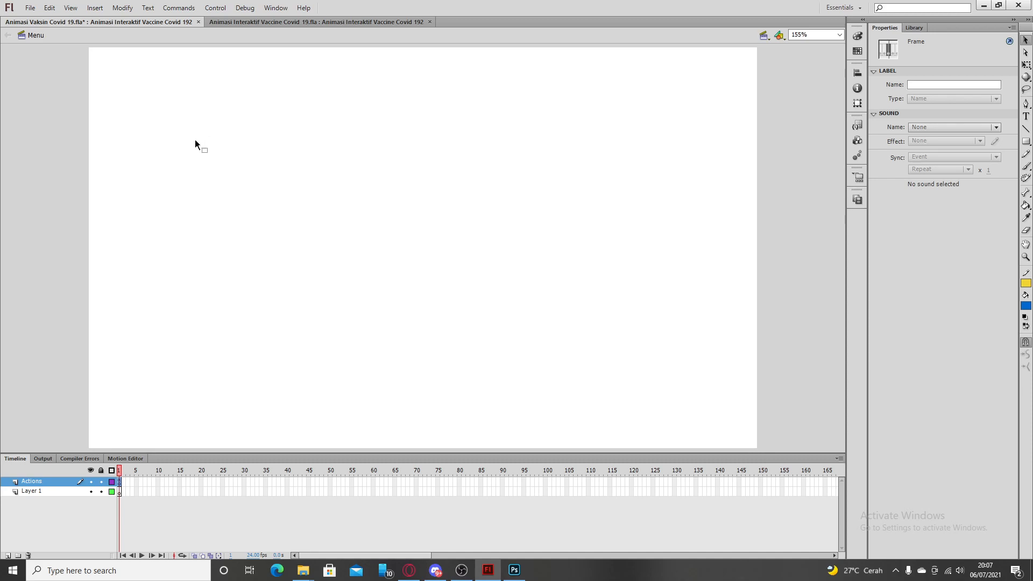
- Return to the Cover scene and test the whole movie, using the play button to check navigation to the Menu scene
{"action": "left_click", "coordinate": [764, 35]}
{"action": "left_click", "coordinate": [770, 61]}
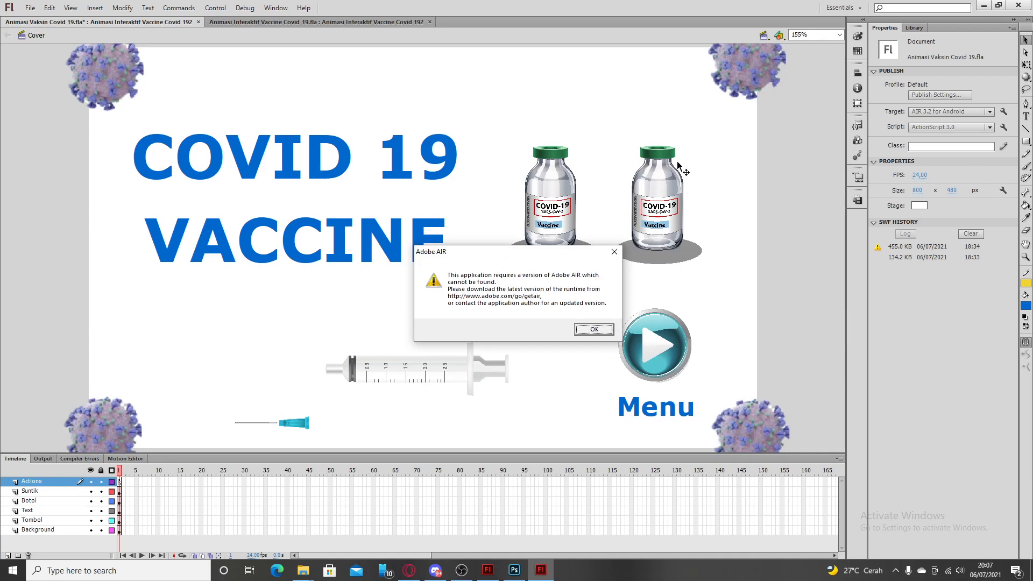
{"action": "left_click", "coordinate": [594, 329]}
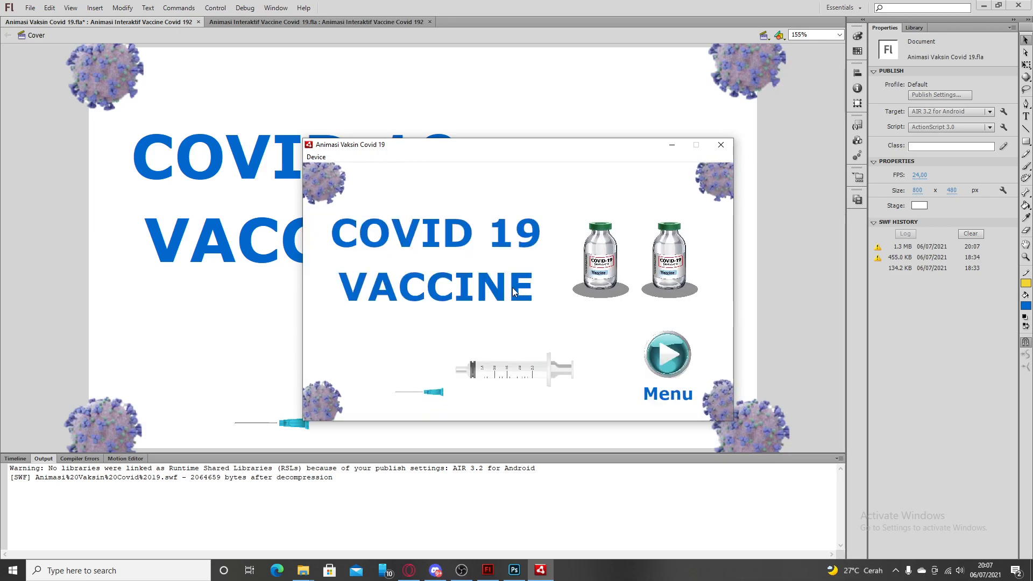
{"action": "left_click_drag", "start_coordinate": [539, 154], "coordinate": [468, 136]}
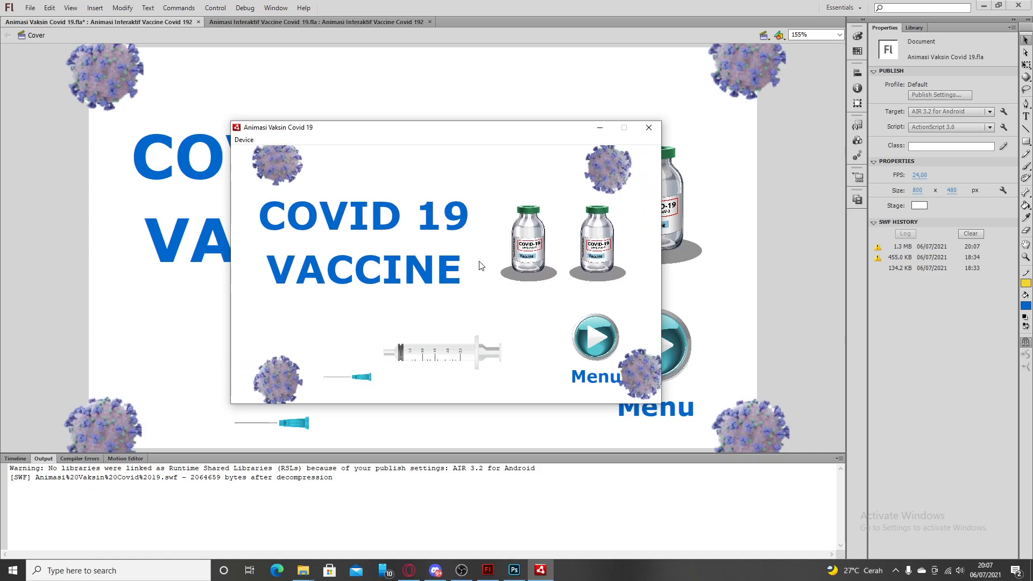
{"action": "left_click", "coordinate": [598, 343]}
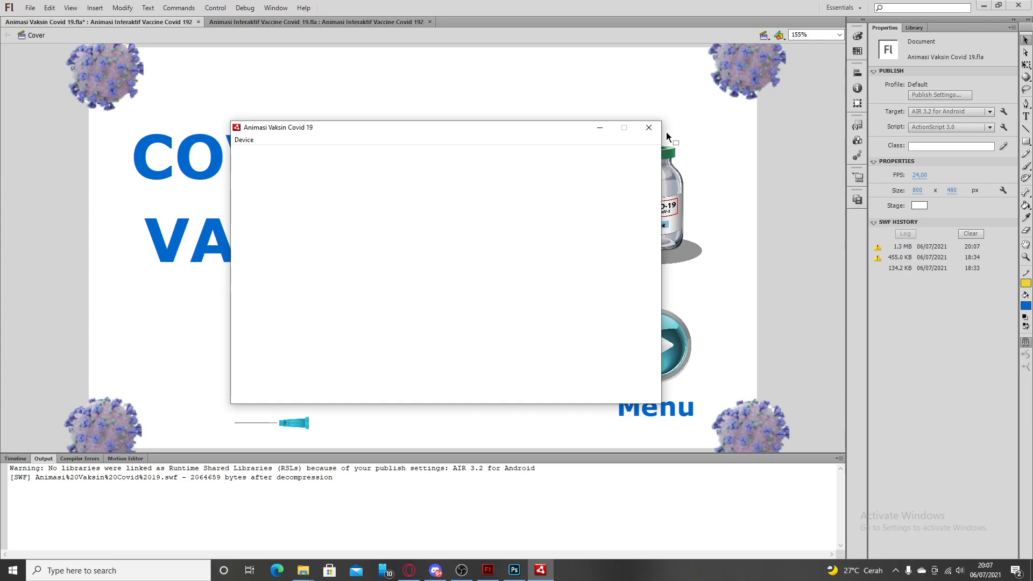
{"action": "left_click", "coordinate": [649, 128]}
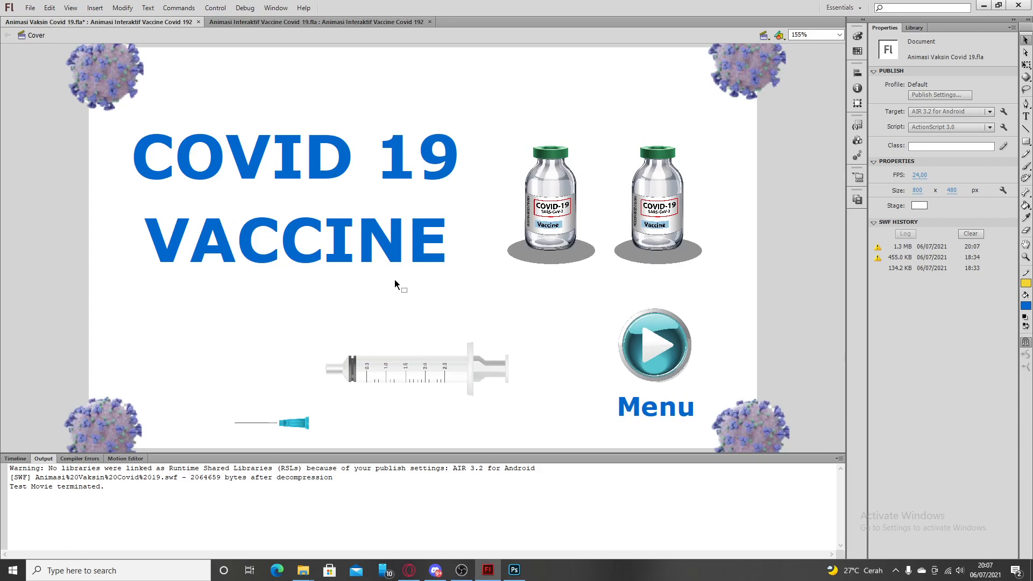